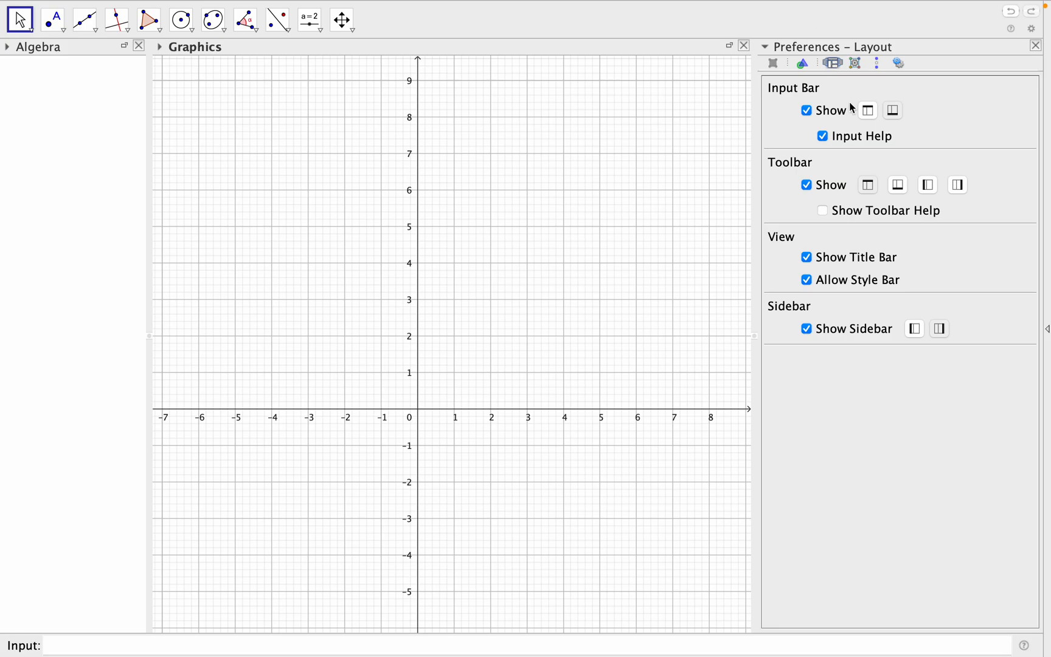
Move the input bar above the Algebra and Graphics views and close the layout preferences
{"action": "left_click", "coordinate": [868, 110]}
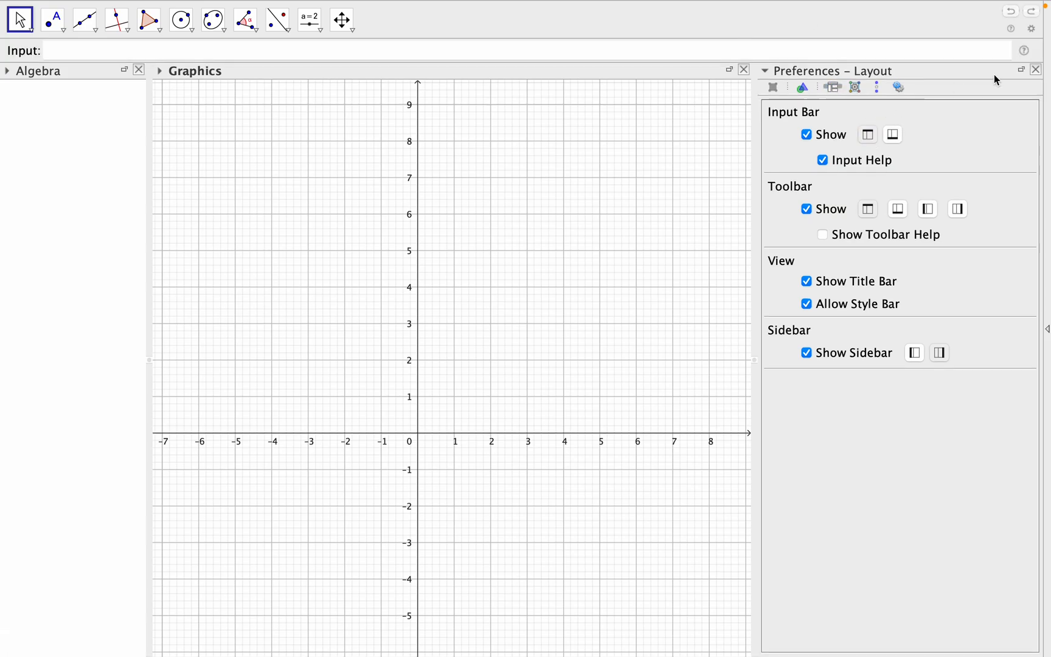
{"action": "left_click", "coordinate": [1034, 70]}
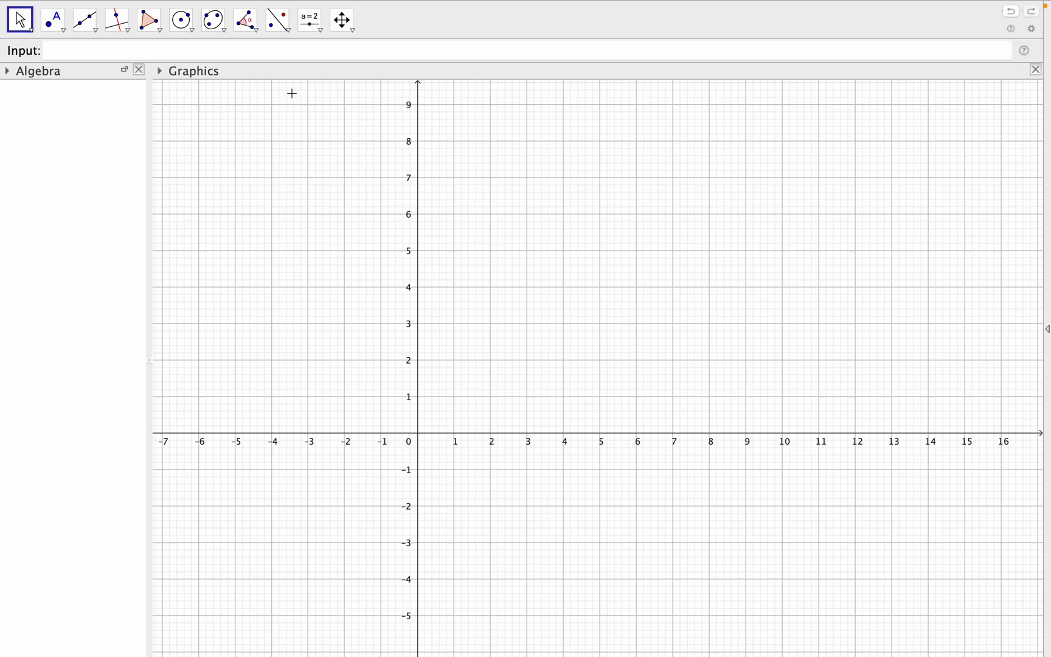
Create a number slider V with minimum 1 and maximum 100 at about (-4.6, 6.5) in the Graphics view
{"action": "left_click", "coordinate": [318, 27]}
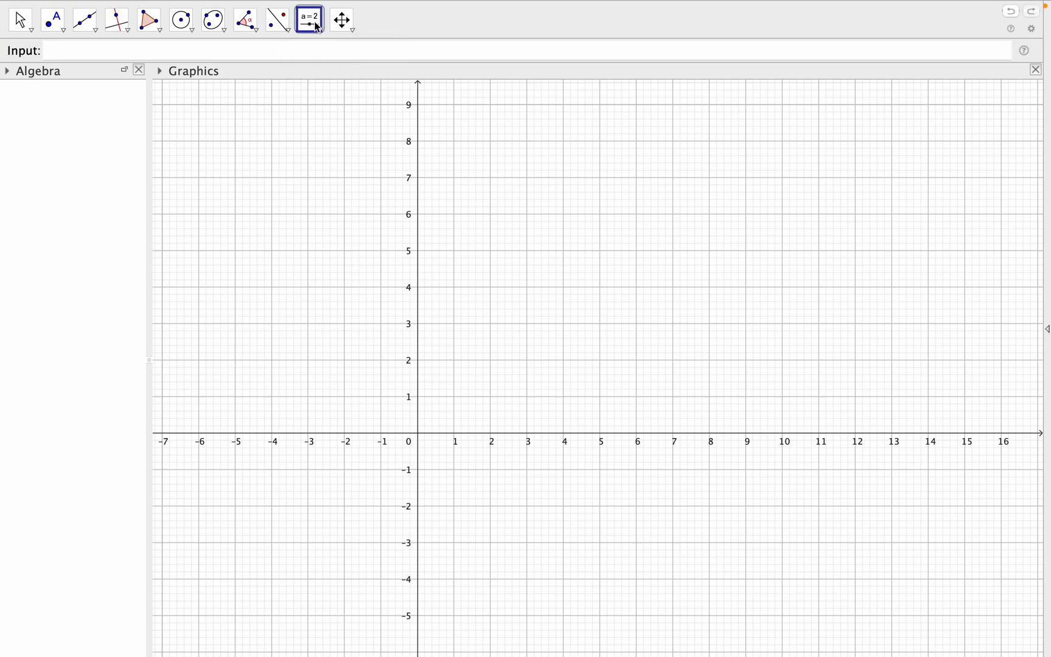
{"action": "left_click", "coordinate": [318, 27]}
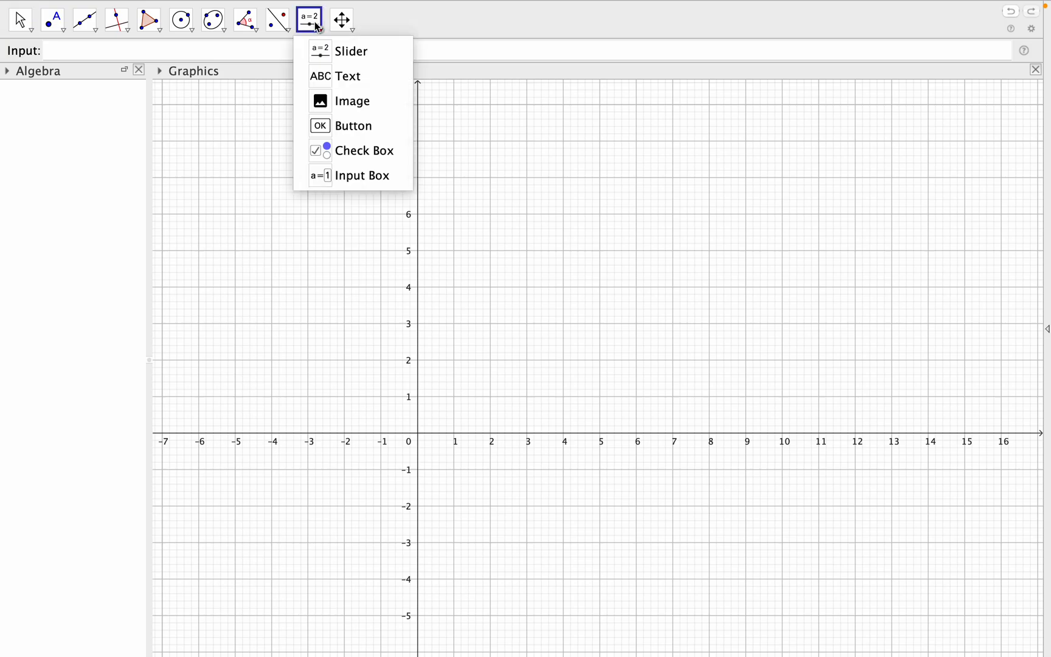
{"action": "left_click", "coordinate": [352, 55]}
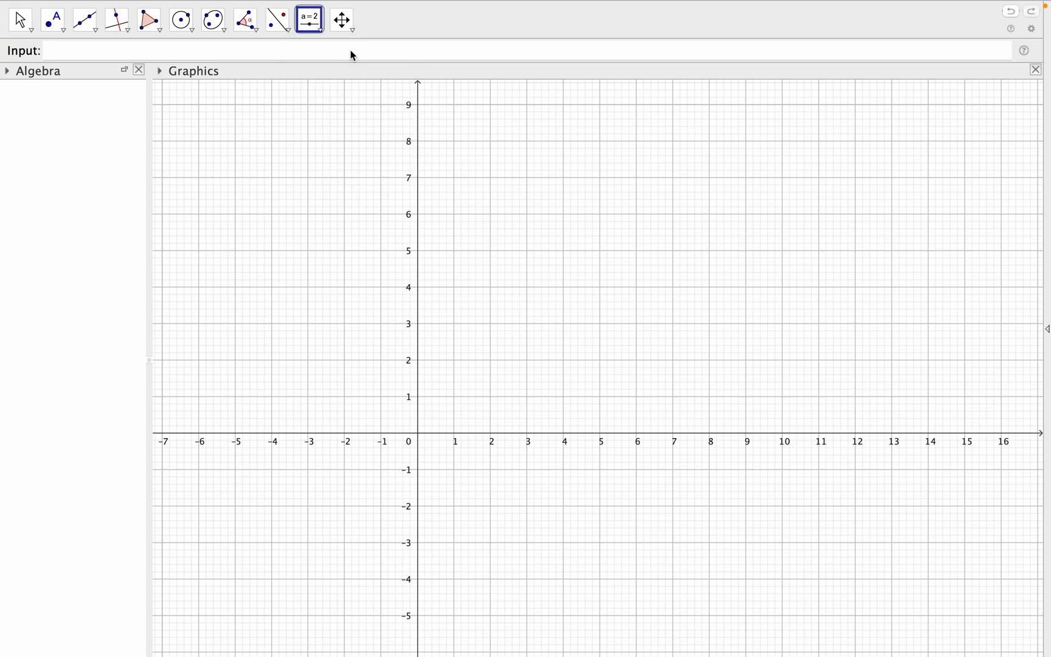
{"action": "left_click", "coordinate": [248, 196]}
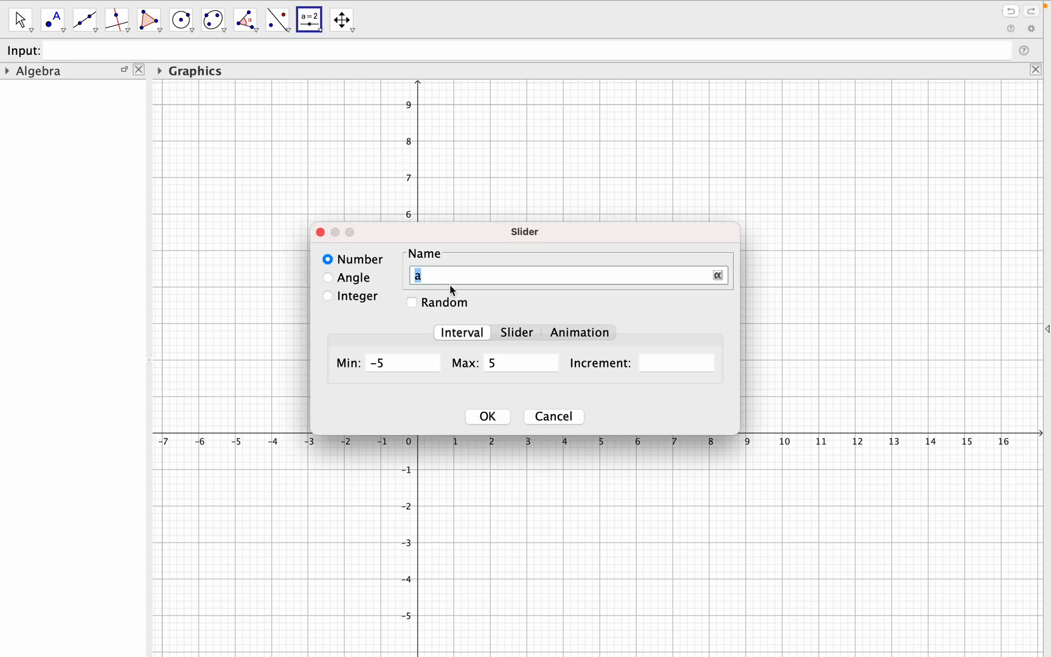
{"action": "type", "text": "V"}
{"action": "left_click", "coordinate": [392, 368]}
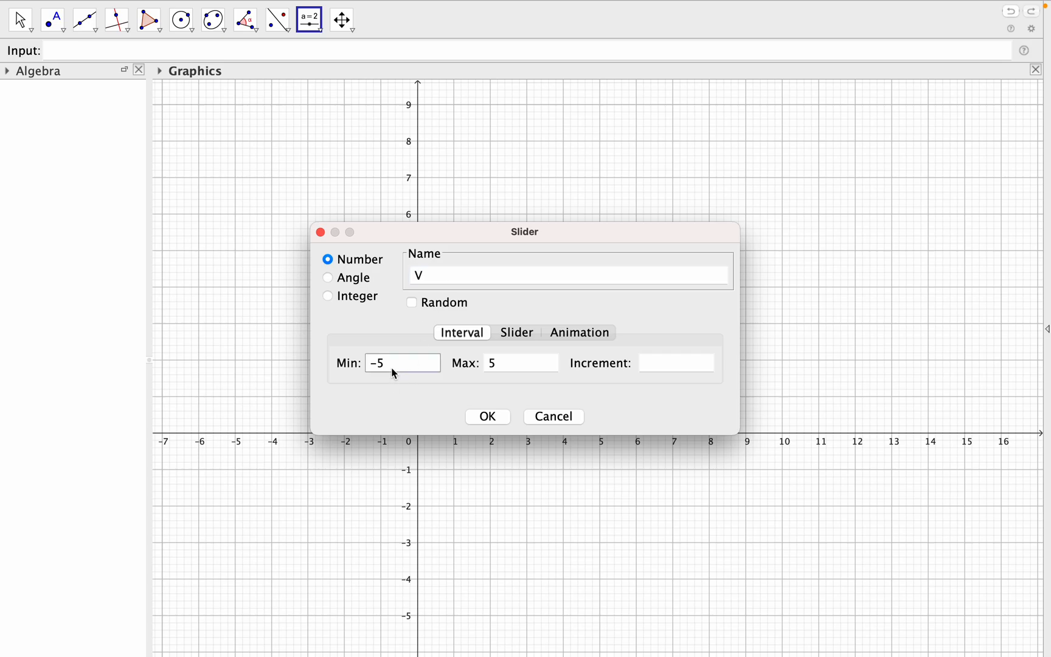
{"action": "type", "text": "1"}
{"action": "left_click", "coordinate": [505, 369]}
{"action": "key", "text": "BackSpace"}
{"action": "type", "text": "100"}
{"action": "left_click", "coordinate": [490, 416]}
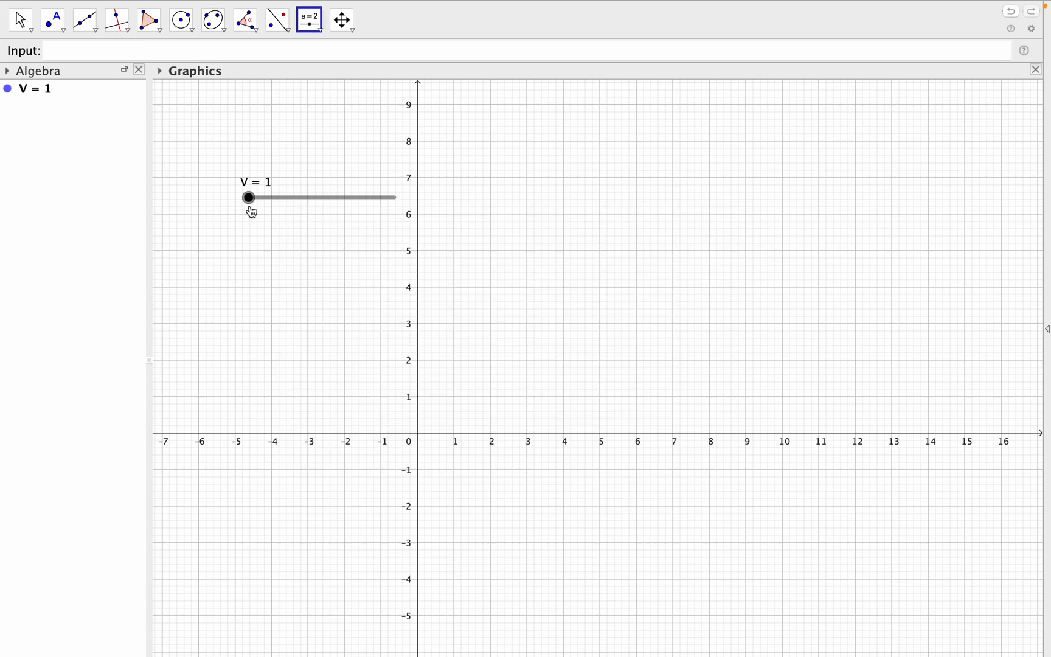
Create a number slider L with minimum 1 and maximum 100 and place it directly beneath slider V
{"action": "left_click", "coordinate": [77, 50]}
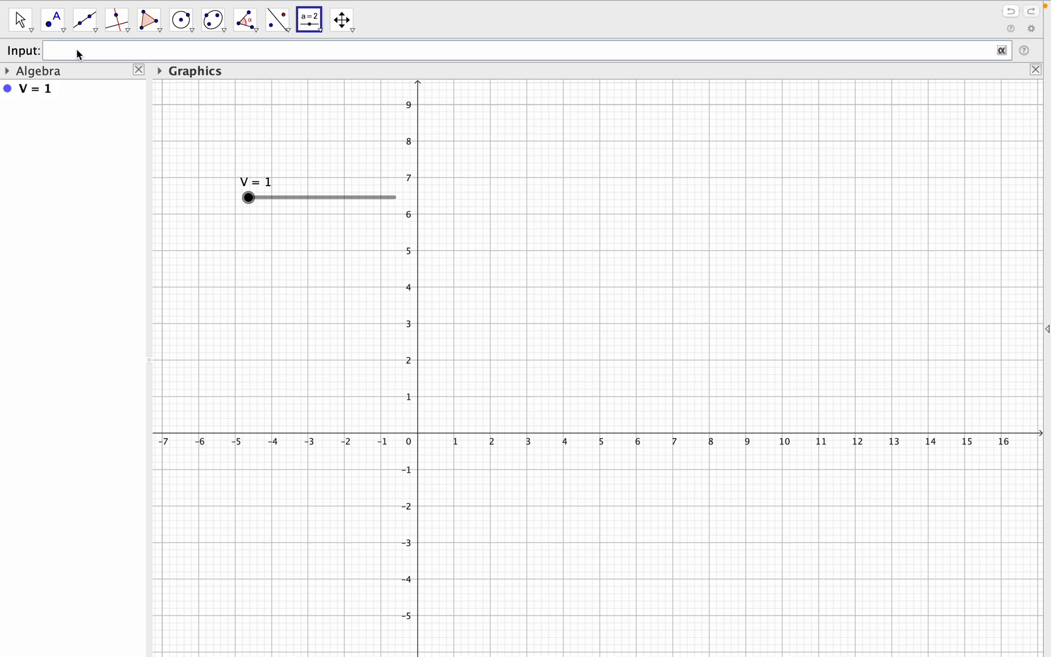
{"action": "left_click", "coordinate": [315, 30]}
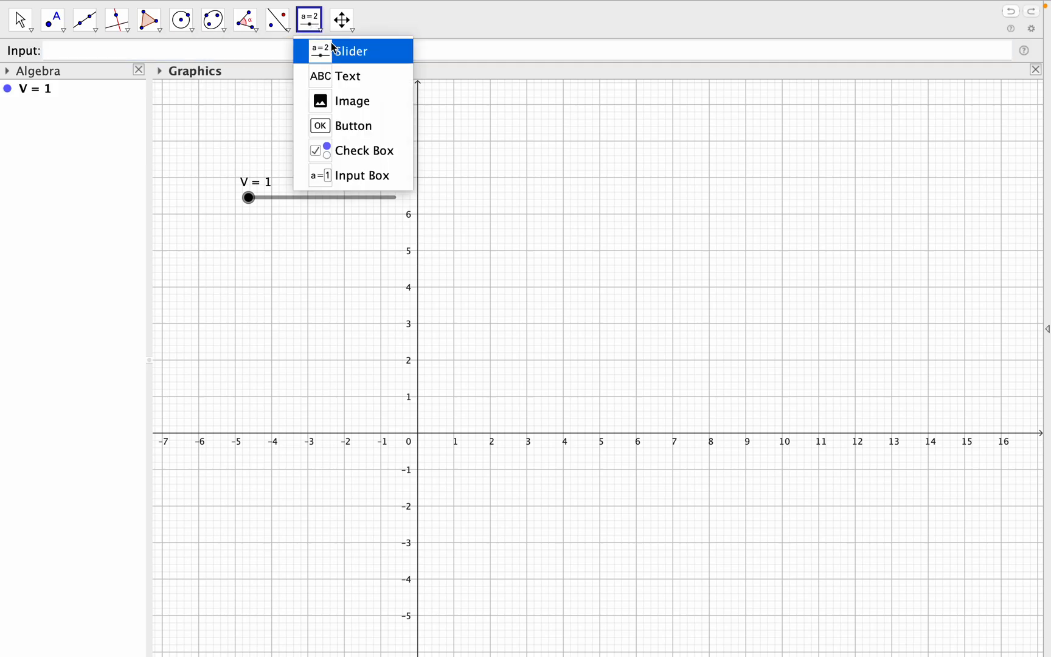
{"action": "left_click", "coordinate": [348, 54]}
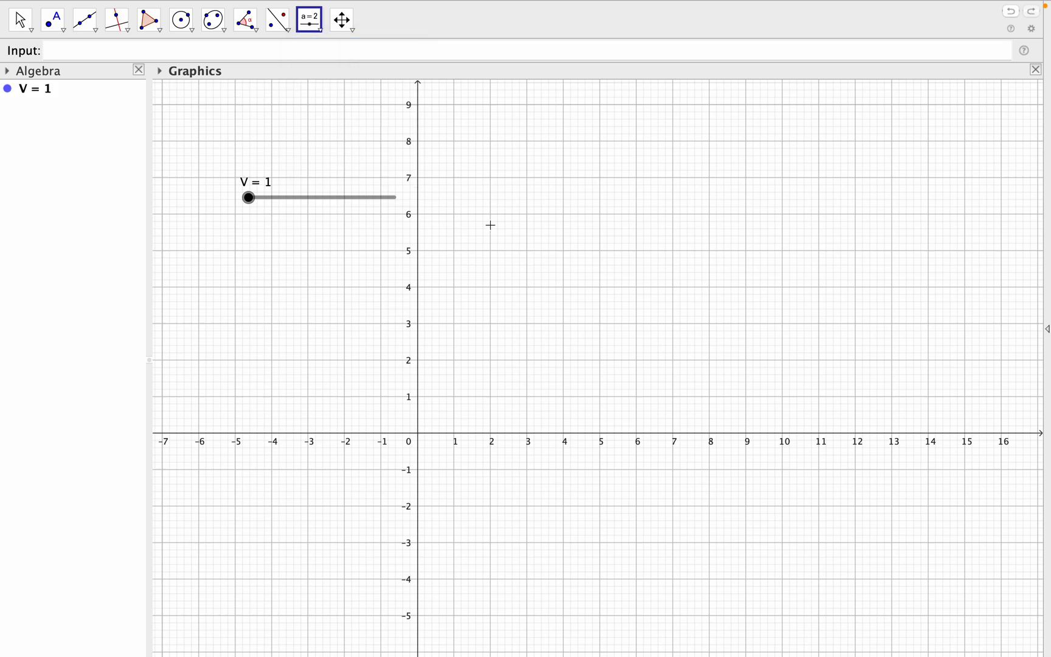
{"action": "left_click", "coordinate": [303, 295]}
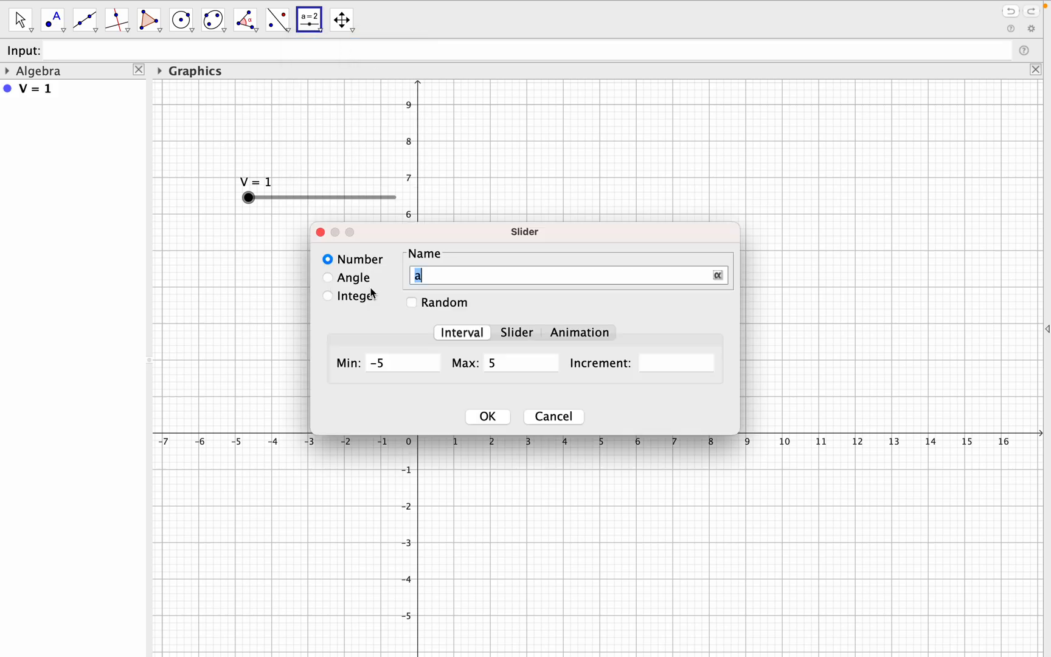
{"action": "type", "text": "L"}
{"action": "left_click", "coordinate": [392, 365]}
{"action": "left_click_drag", "start_coordinate": [392, 365], "coordinate": [357, 368]}
{"action": "type", "text": "1"}
{"action": "left_click", "coordinate": [500, 366]}
{"action": "left_click_drag", "start_coordinate": [500, 366], "coordinate": [484, 369]}
{"action": "type", "text": "100"}
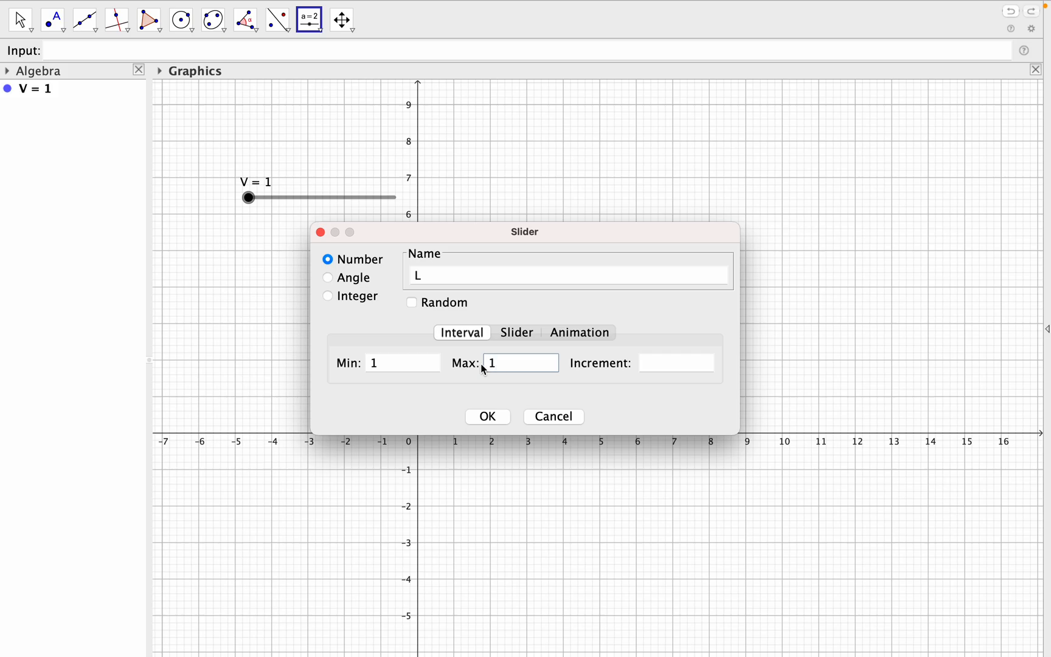
{"action": "left_click", "coordinate": [495, 420]}
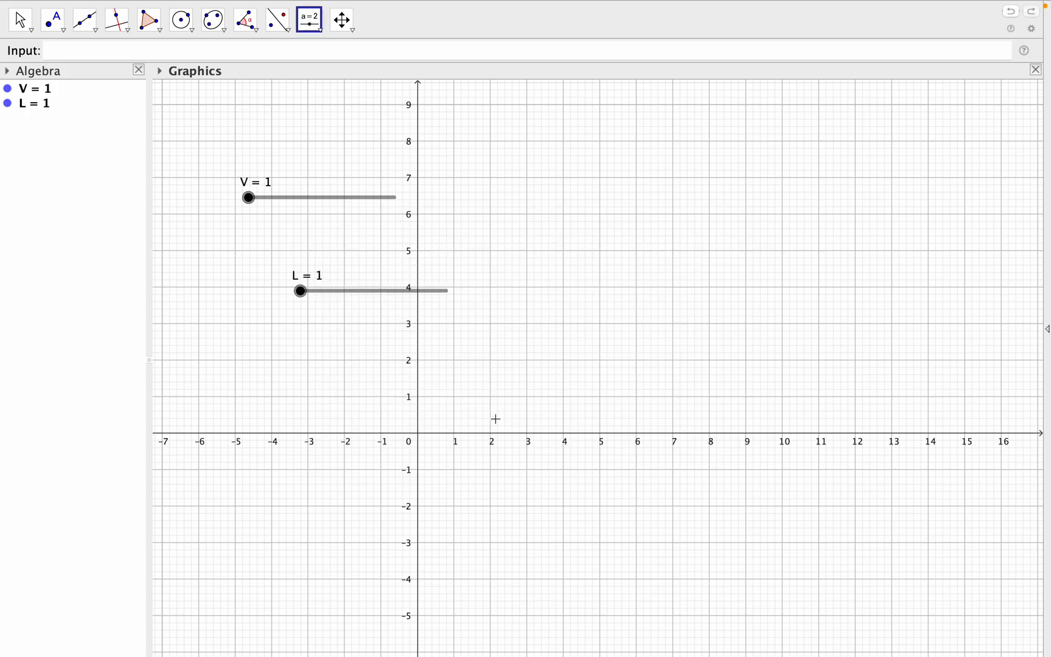
{"action": "left_click", "coordinate": [305, 300]}
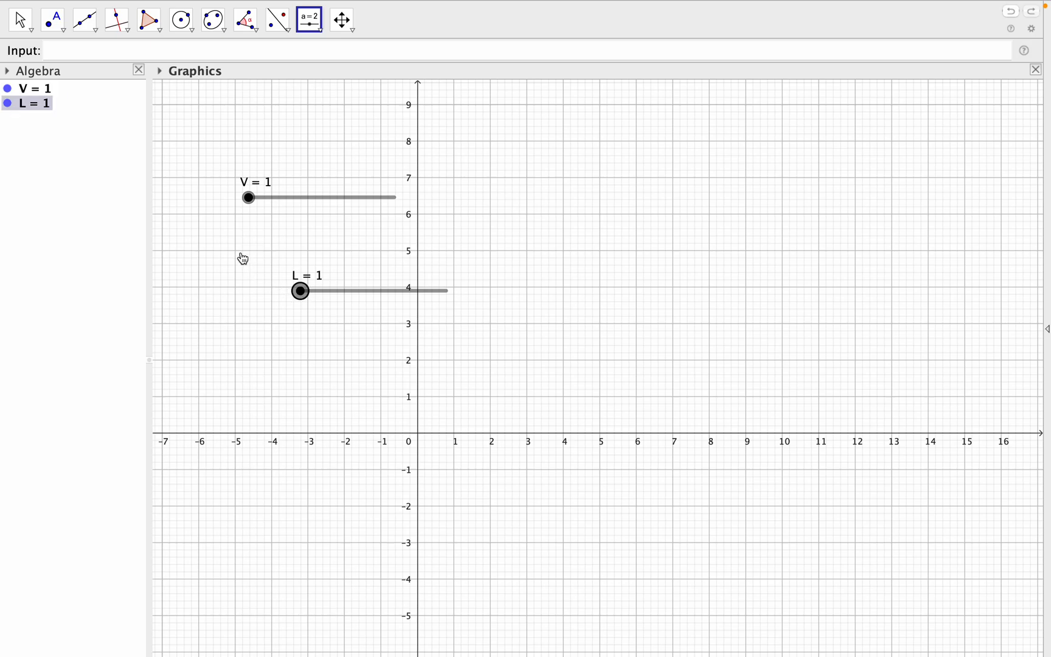
{"action": "left_click_drag", "start_coordinate": [336, 295], "coordinate": [287, 235]}
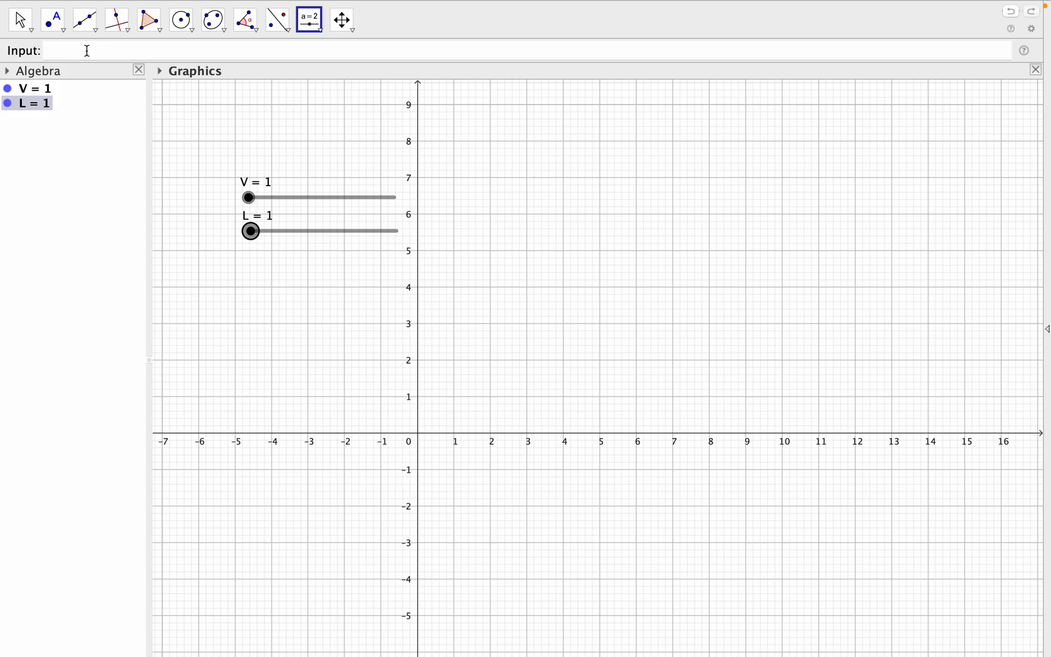
Create a number slider R with minimum 1 and maximum 100 and align it beneath slider L
{"action": "left_click", "coordinate": [319, 26]}
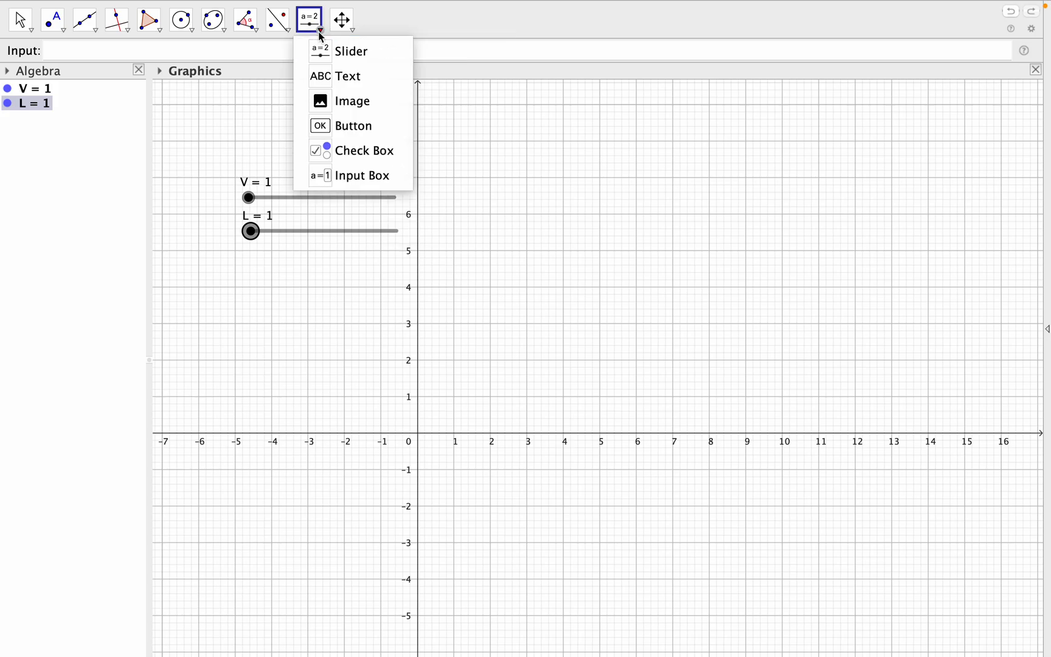
{"action": "left_click", "coordinate": [345, 56]}
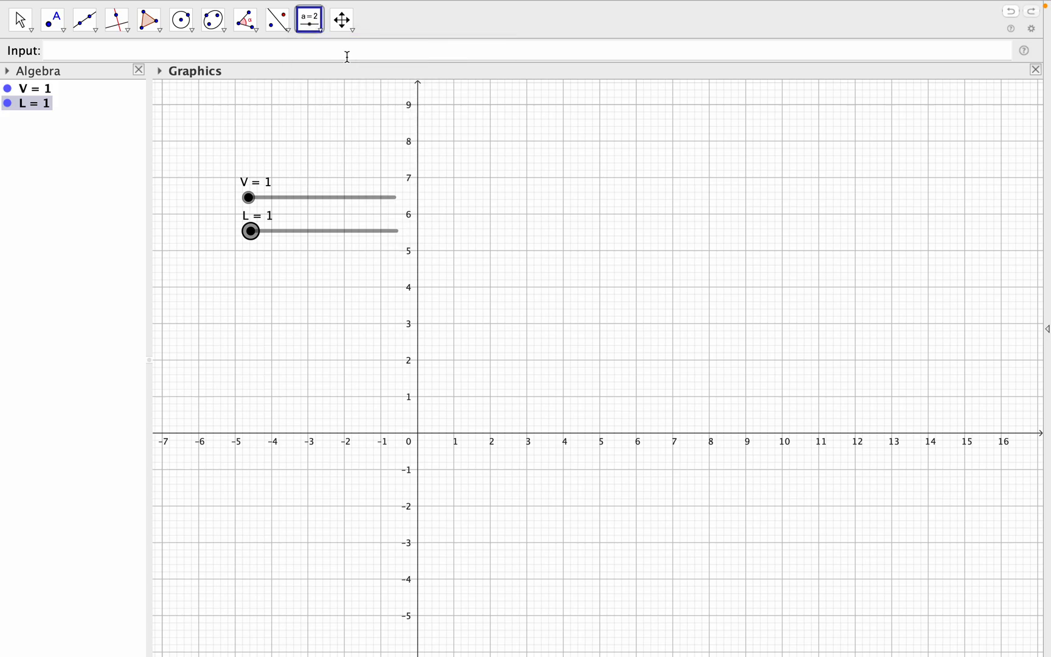
{"action": "left_click", "coordinate": [309, 292]}
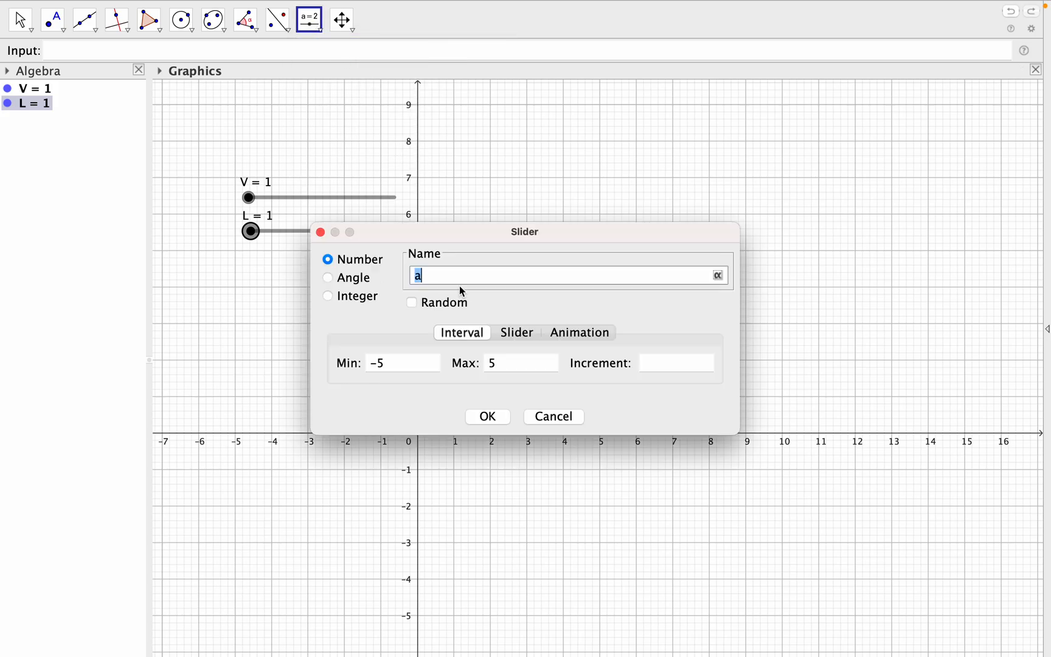
{"action": "type", "text": "R"}
{"action": "left_click", "coordinate": [394, 364]}
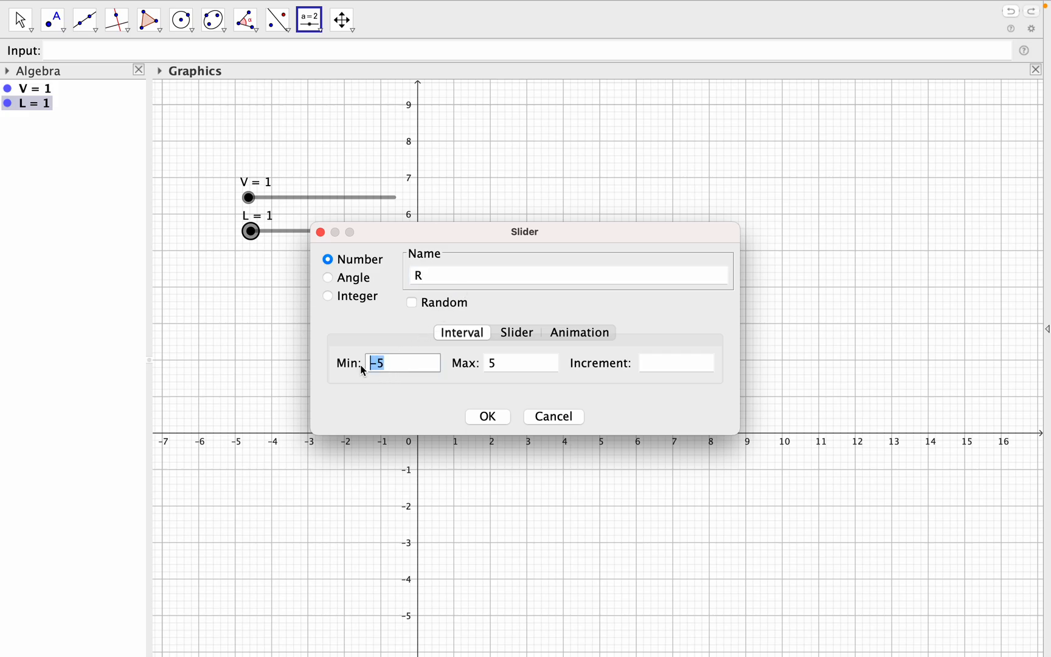
{"action": "left_click", "coordinate": [494, 364]}
{"action": "type", "text": "100"}
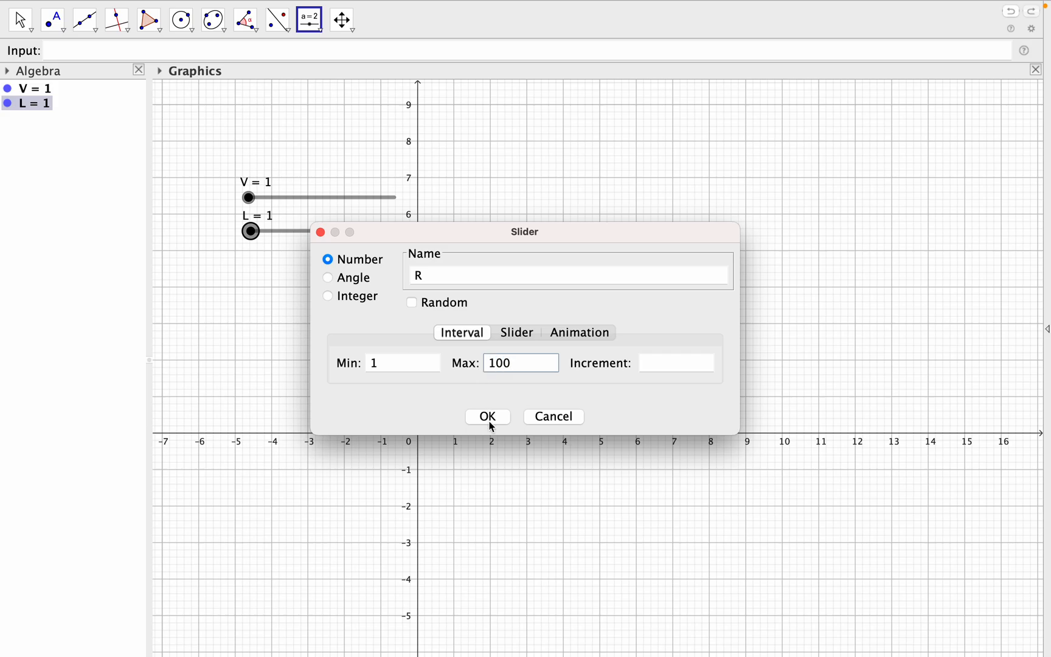
{"action": "left_click", "coordinate": [491, 424]}
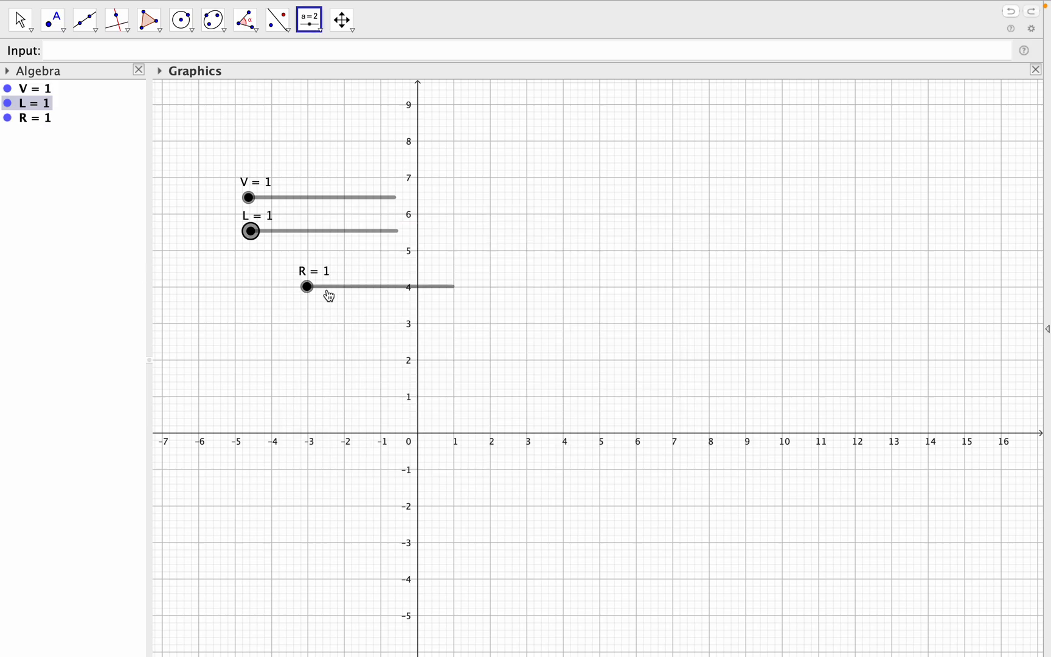
{"action": "left_click_drag", "start_coordinate": [345, 290], "coordinate": [290, 276]}
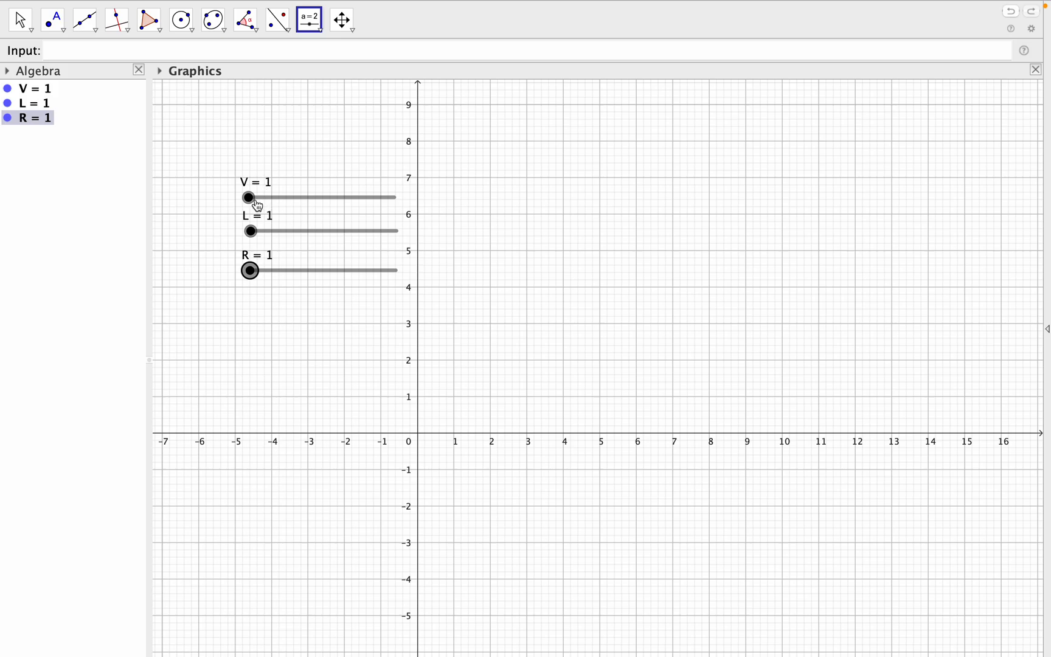
Set the definition of slider V to 20 in its object properties and close them
{"action": "right_click", "coordinate": [294, 201]}
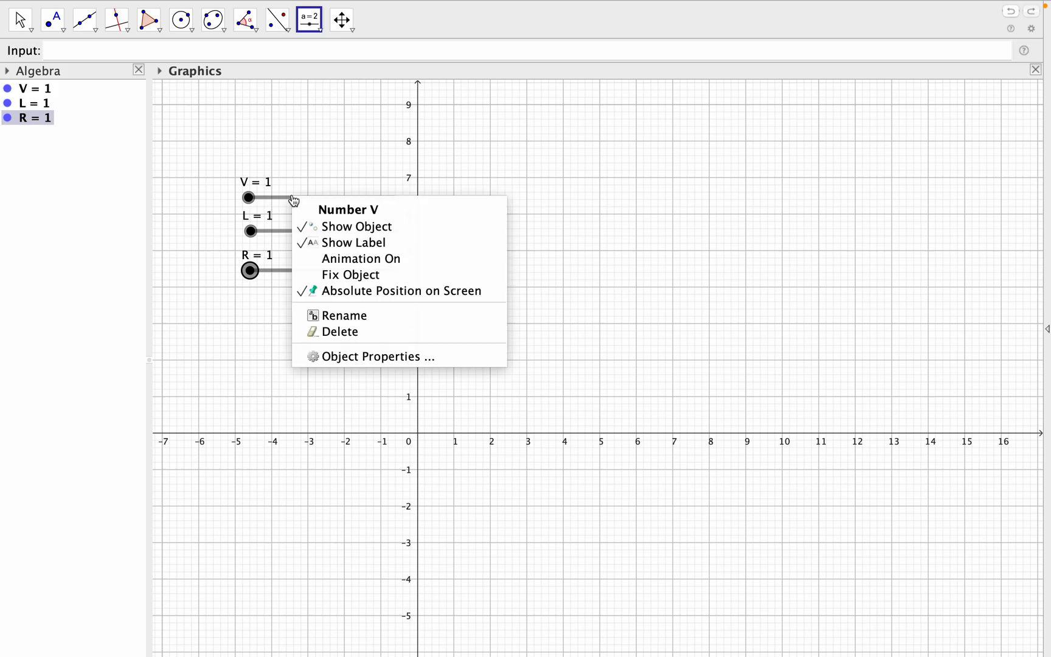
{"action": "left_click", "coordinate": [358, 358]}
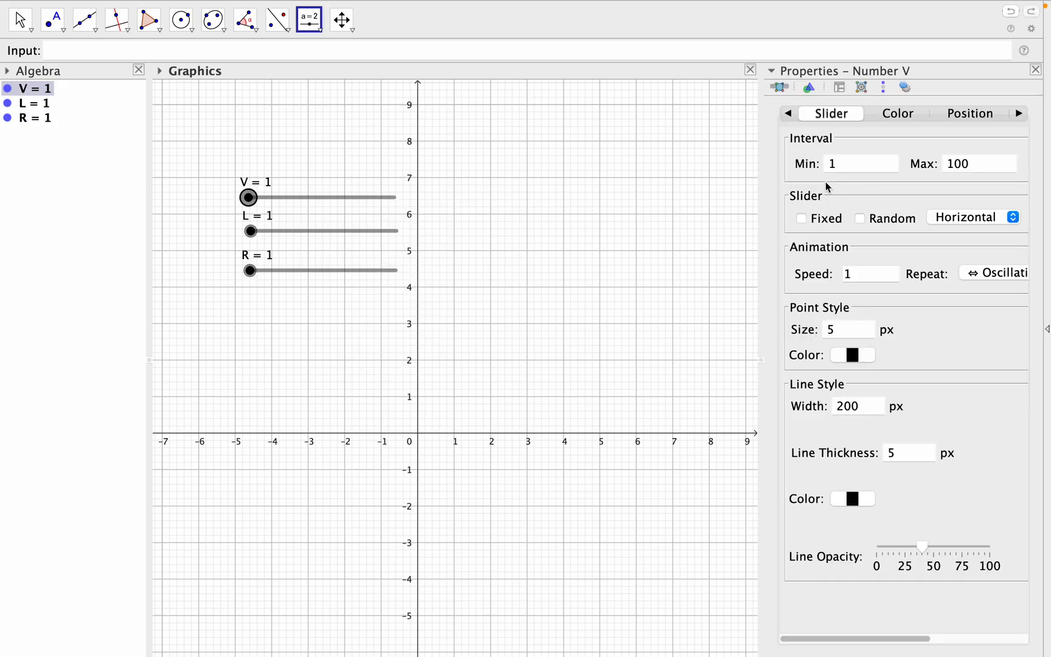
{"action": "left_click", "coordinate": [787, 115]}
{"action": "left_click", "coordinate": [869, 168]}
{"action": "left_click_drag", "start_coordinate": [869, 168], "coordinate": [843, 173]}
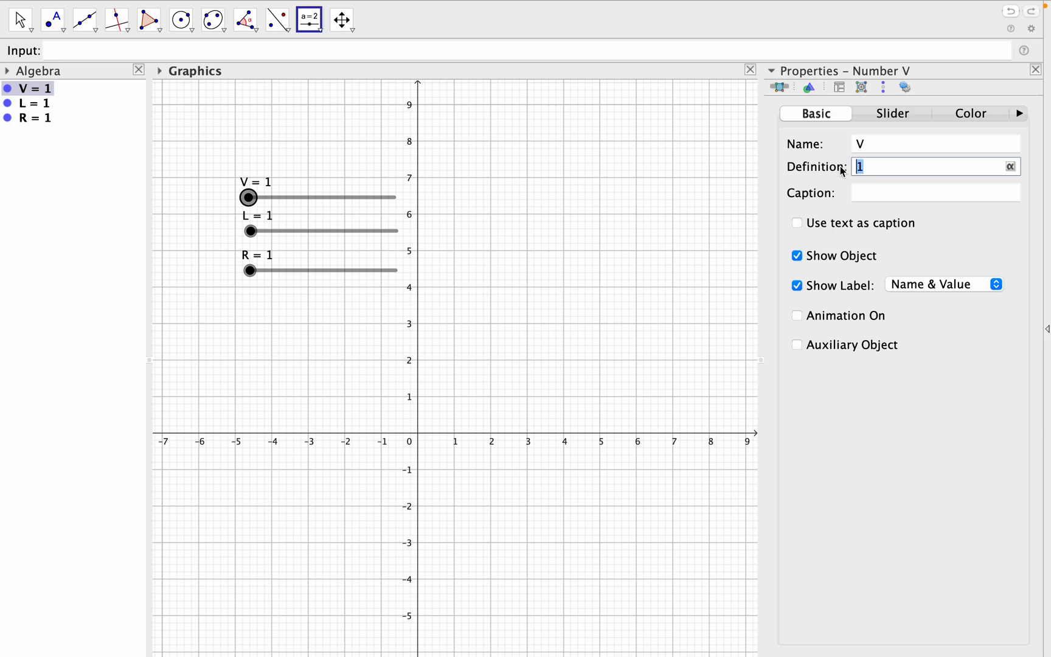
{"action": "type", "text": "20"}
{"action": "left_click", "coordinate": [1035, 69]}
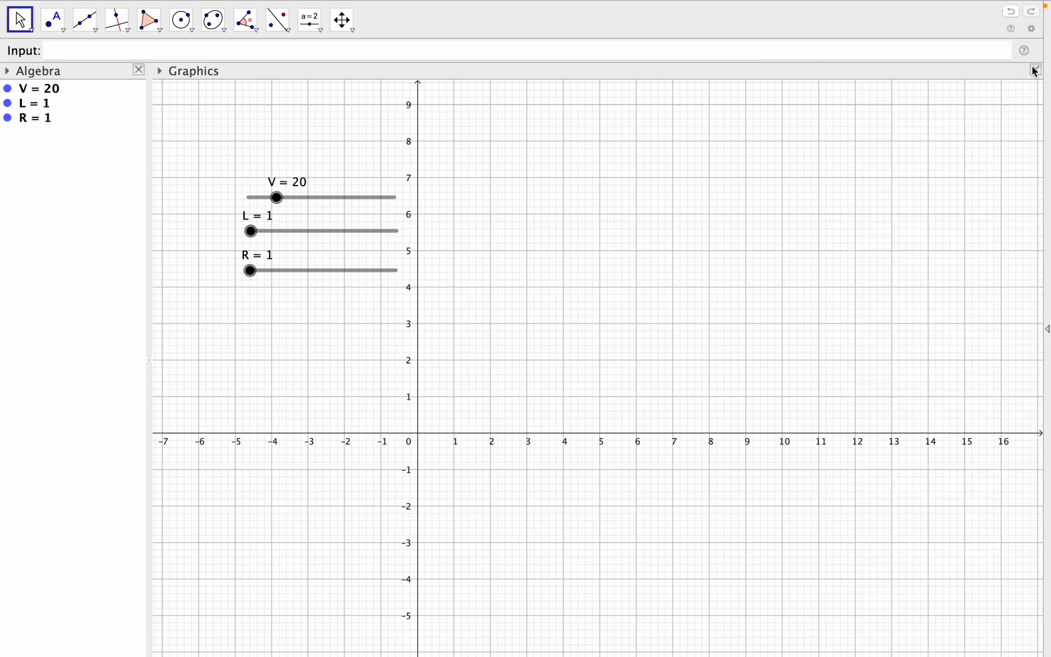
Set the definition of slider L to 10 in its object properties and close them
{"action": "right_click", "coordinate": [253, 232]}
{"action": "left_click", "coordinate": [331, 389]}
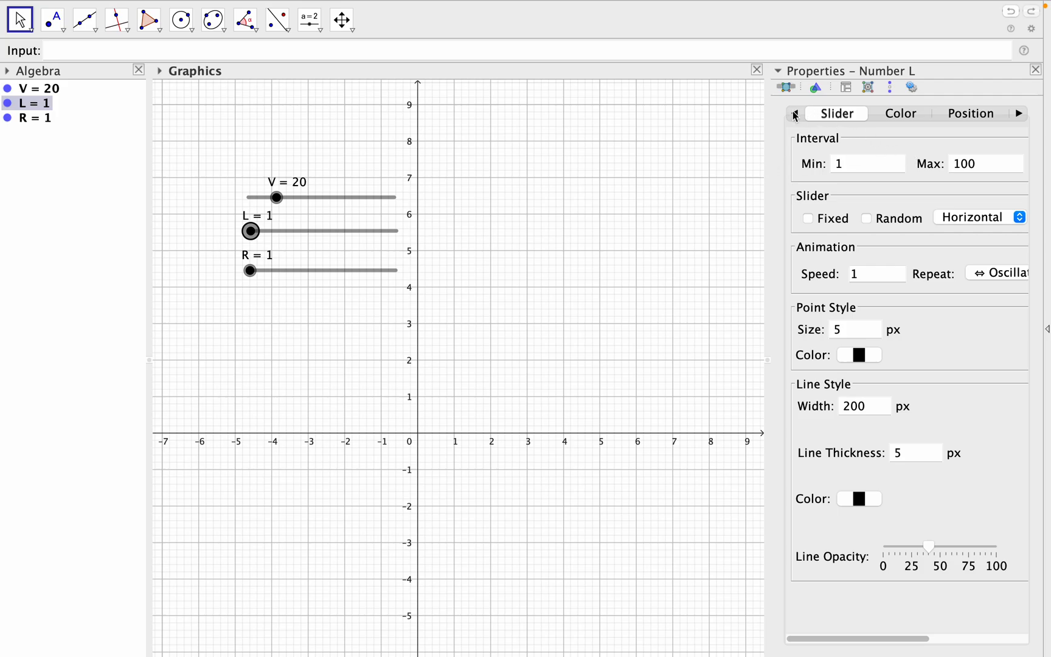
{"action": "left_click", "coordinate": [794, 114]}
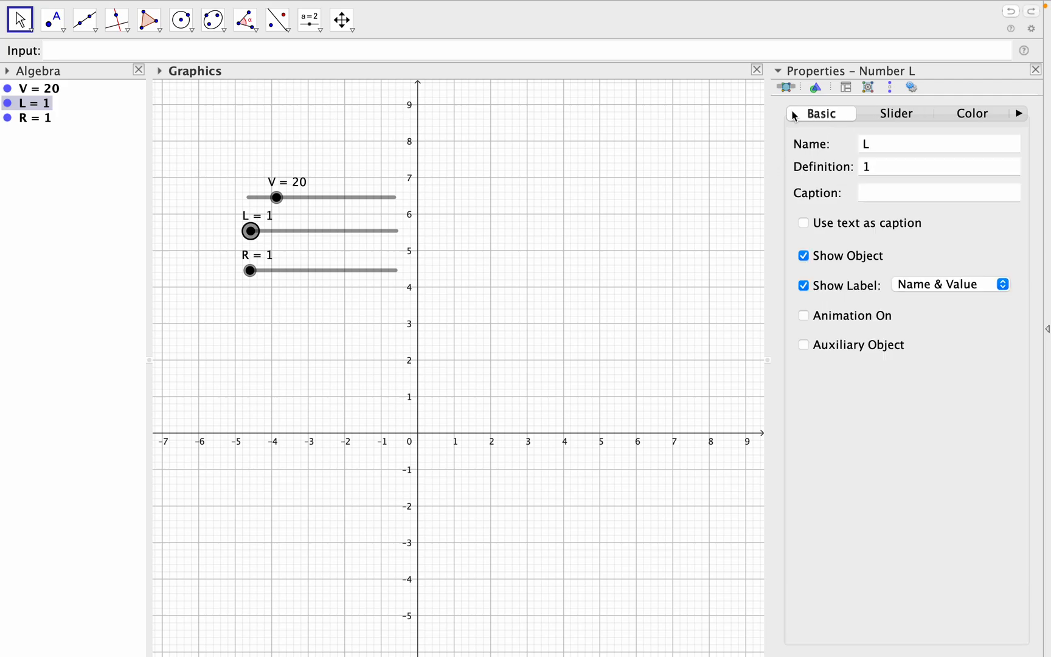
{"action": "left_click", "coordinate": [876, 167]}
{"action": "left_click_drag", "start_coordinate": [876, 167], "coordinate": [843, 171]}
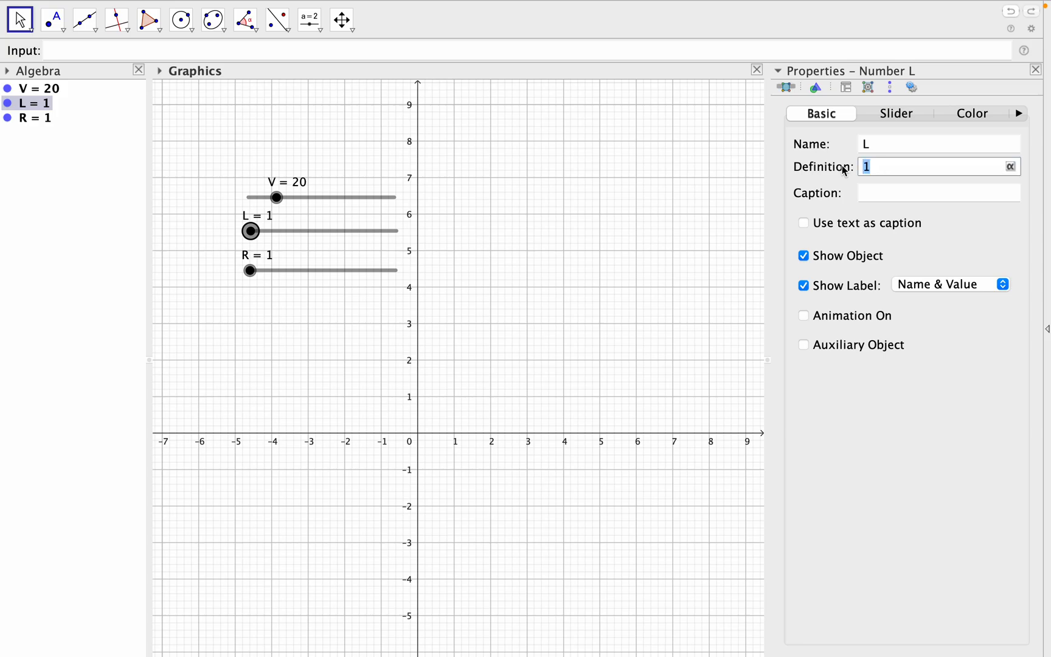
{"action": "type", "text": "10"}
{"action": "left_click", "coordinate": [1036, 71]}
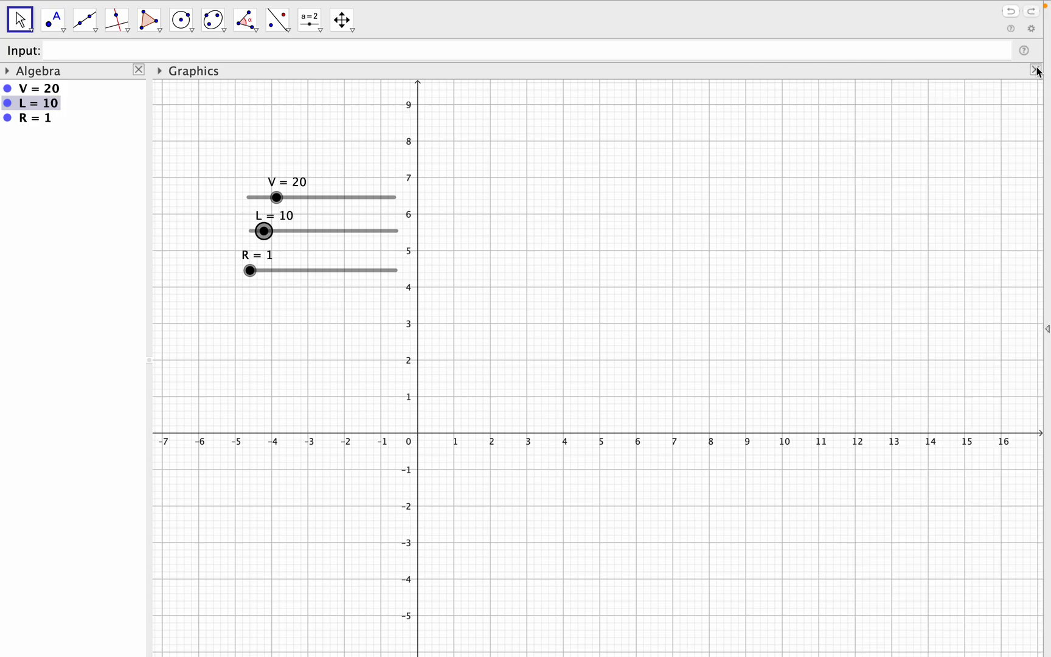
Set the definition of slider R to 5 in its object properties and close them
{"action": "right_click", "coordinate": [250, 270]}
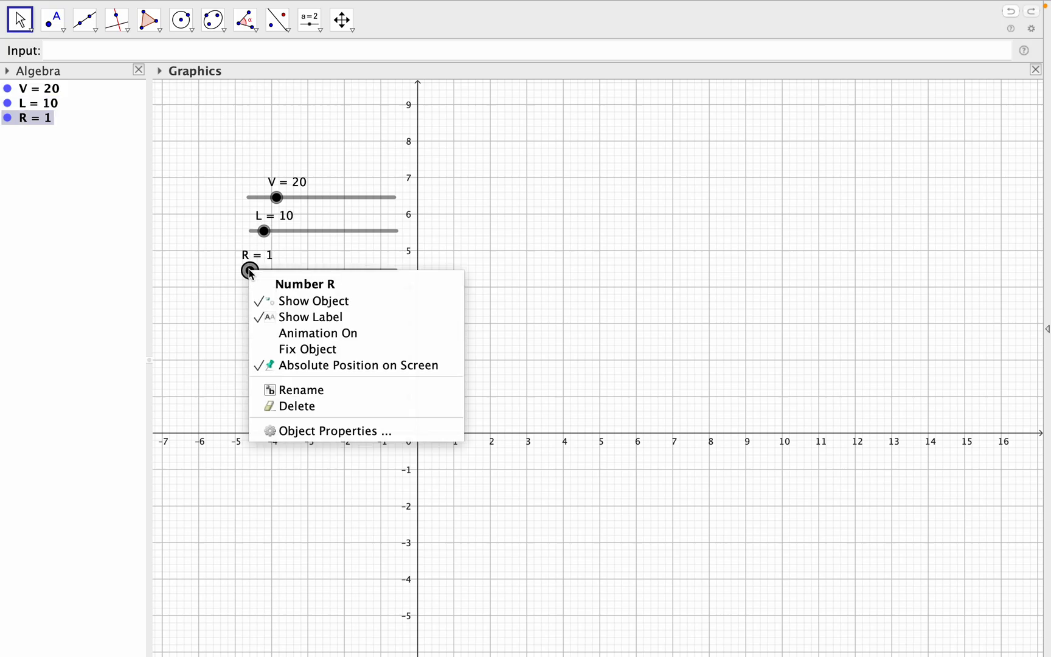
{"action": "left_click", "coordinate": [295, 430]}
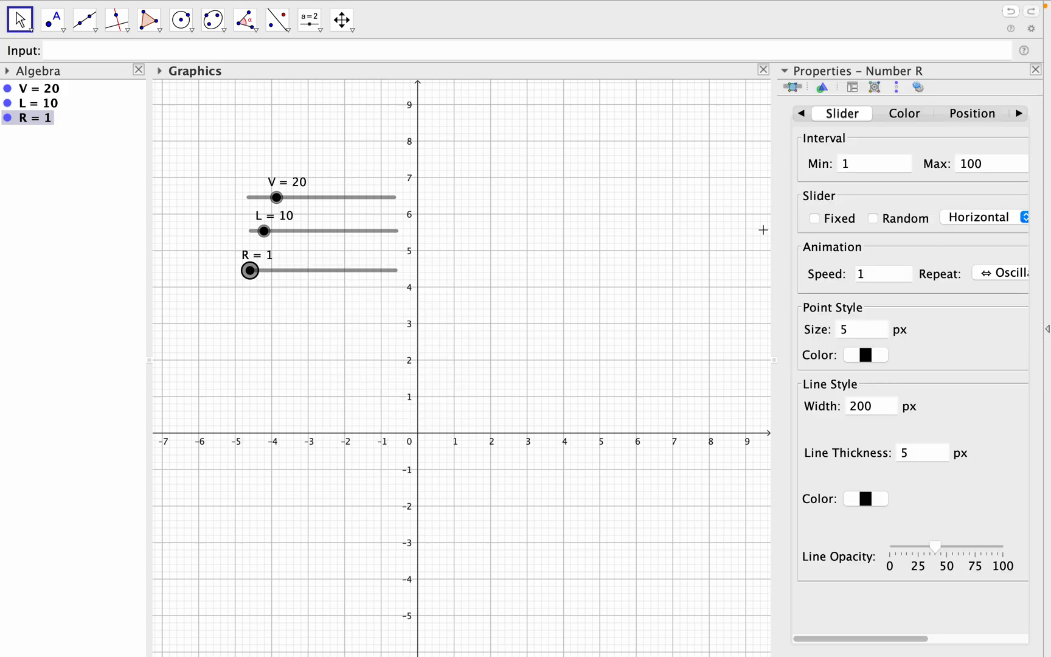
{"action": "left_click", "coordinate": [802, 113]}
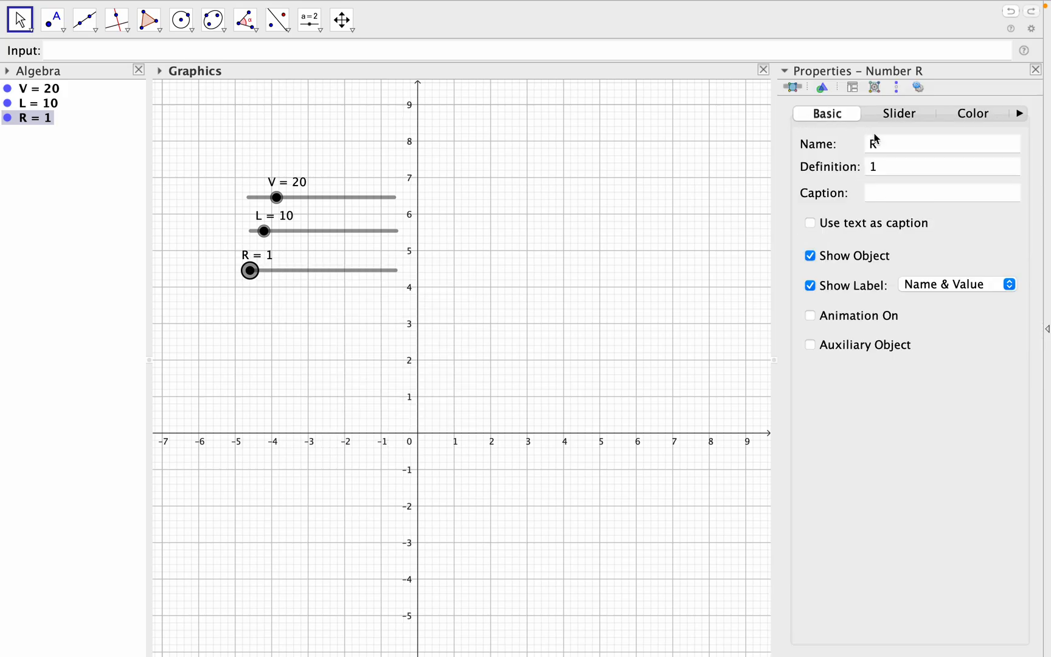
{"action": "left_click_drag", "start_coordinate": [883, 164], "coordinate": [863, 169]}
{"action": "type", "text": "5"}
{"action": "left_click", "coordinate": [1036, 70]}
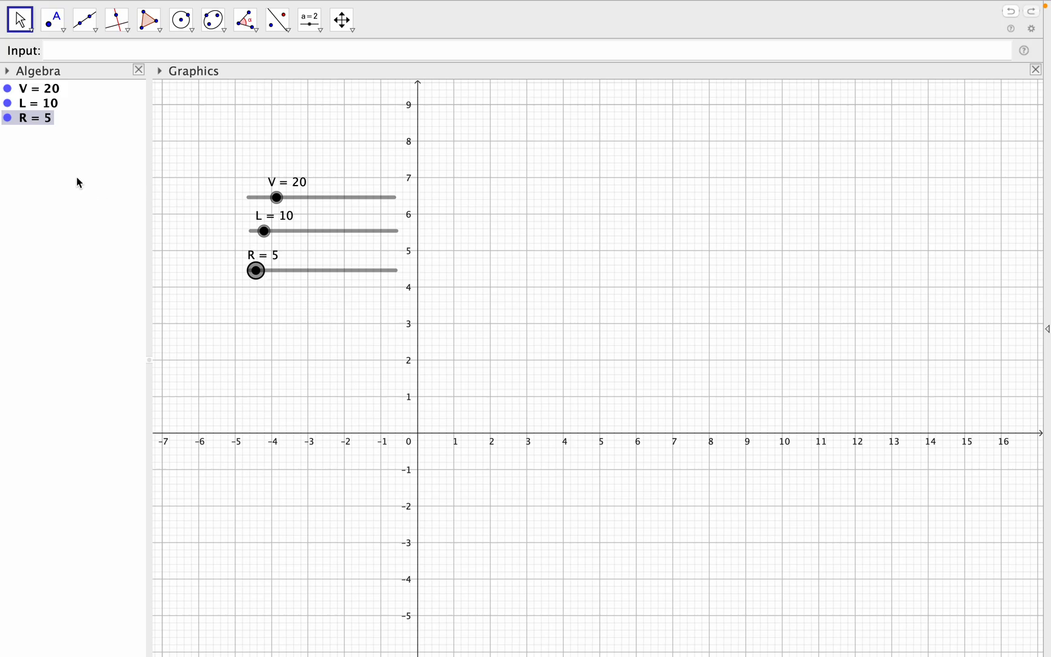
Try to define I as V / R (1) and move slider R to 14.4
{"action": "left_click", "coordinate": [72, 53]}
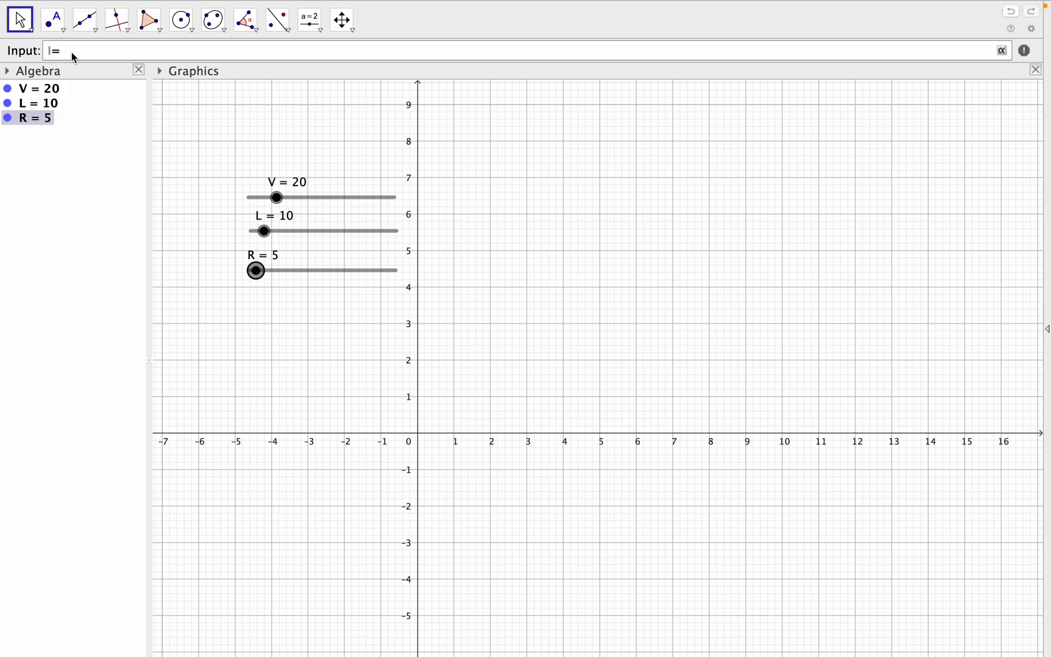
{"action": "type", "text": "V"}
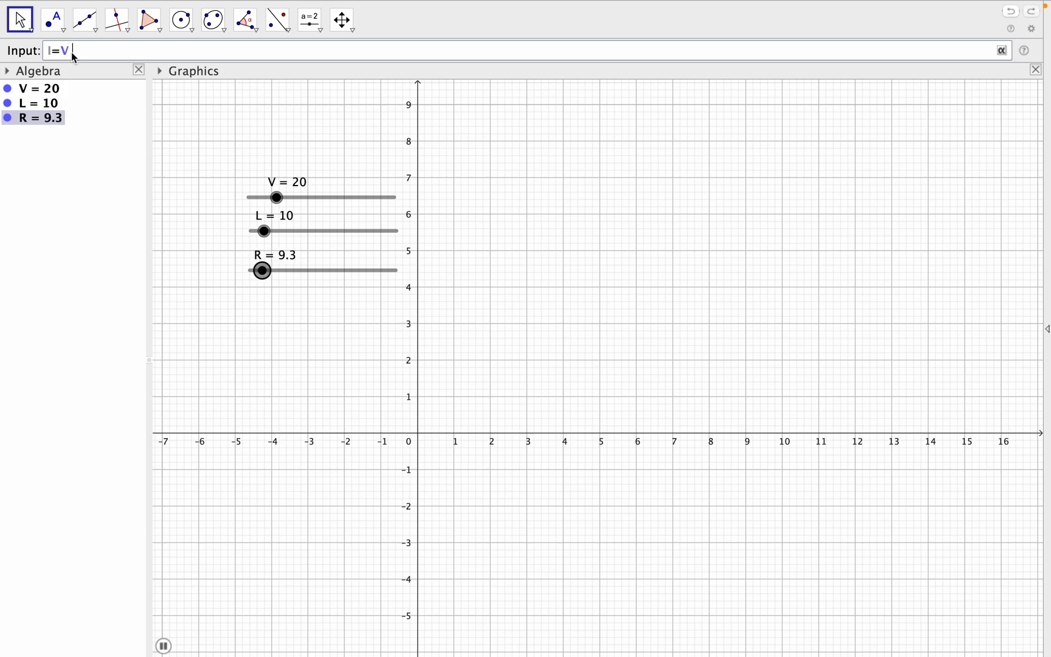
{"action": "type", "text": " / R"}
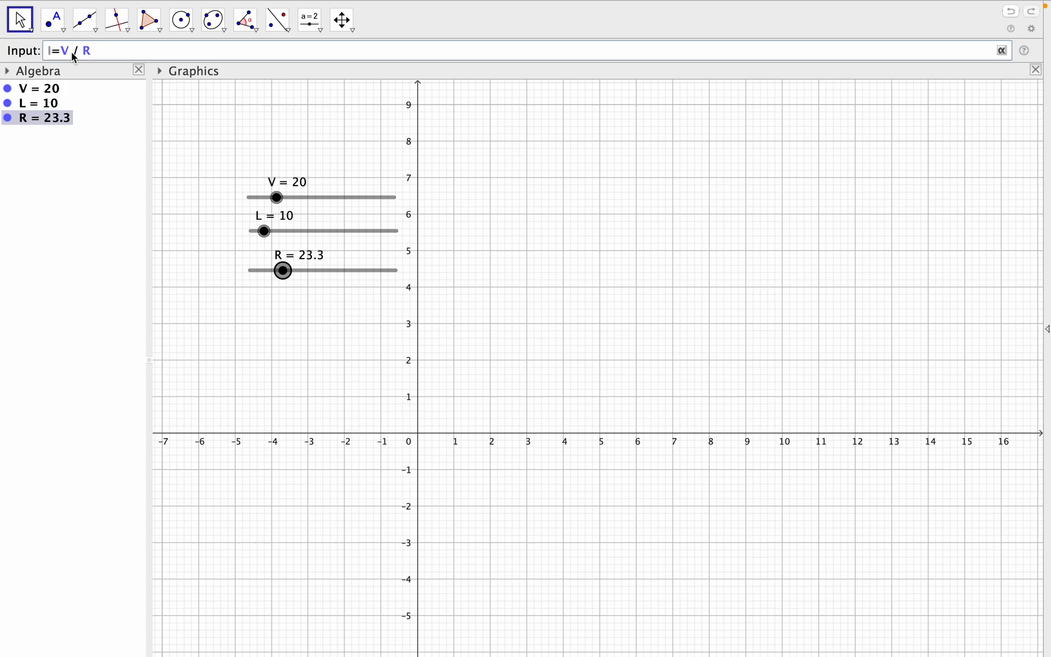
{"action": "type", "text": "("}
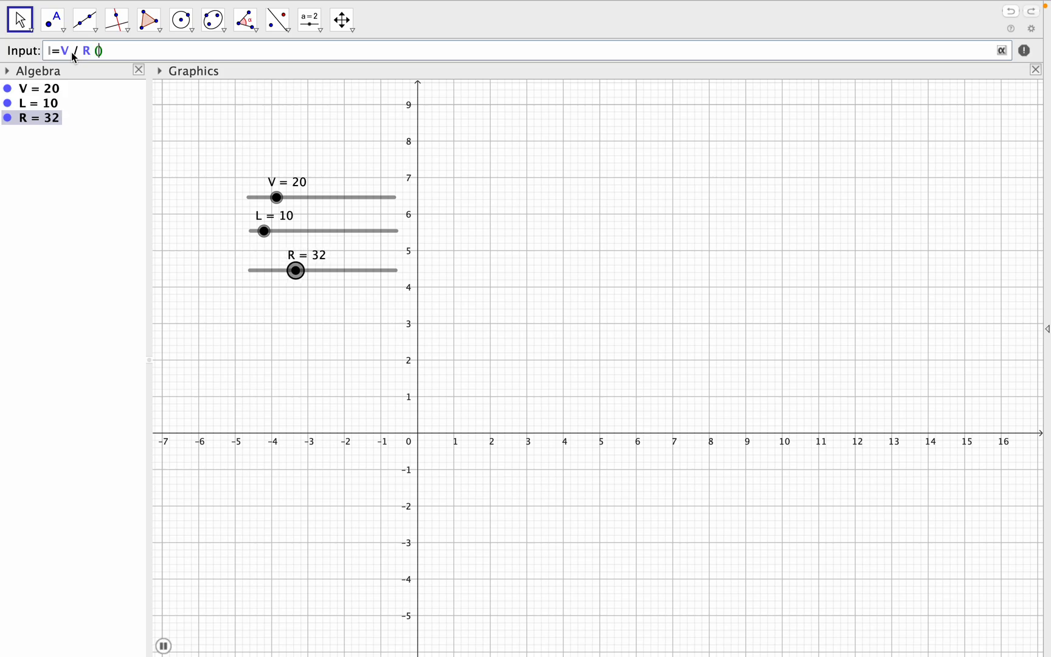
{"action": "type", "text": "1"}
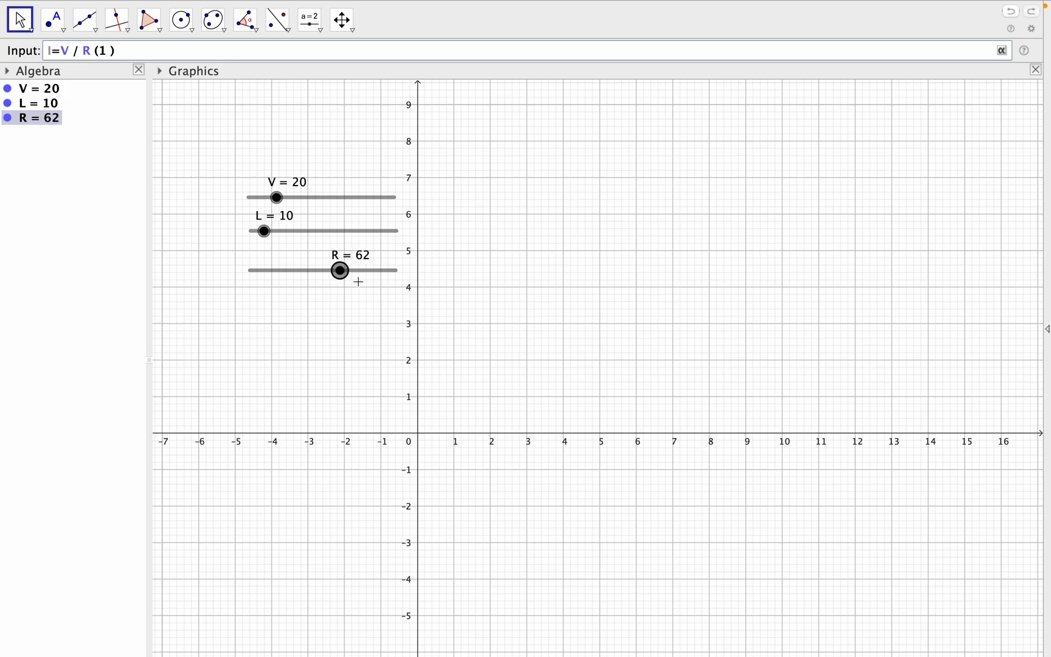
{"action": "left_click_drag", "start_coordinate": [340, 272], "coordinate": [270, 271]}
{"action": "key", "text": "Return"}
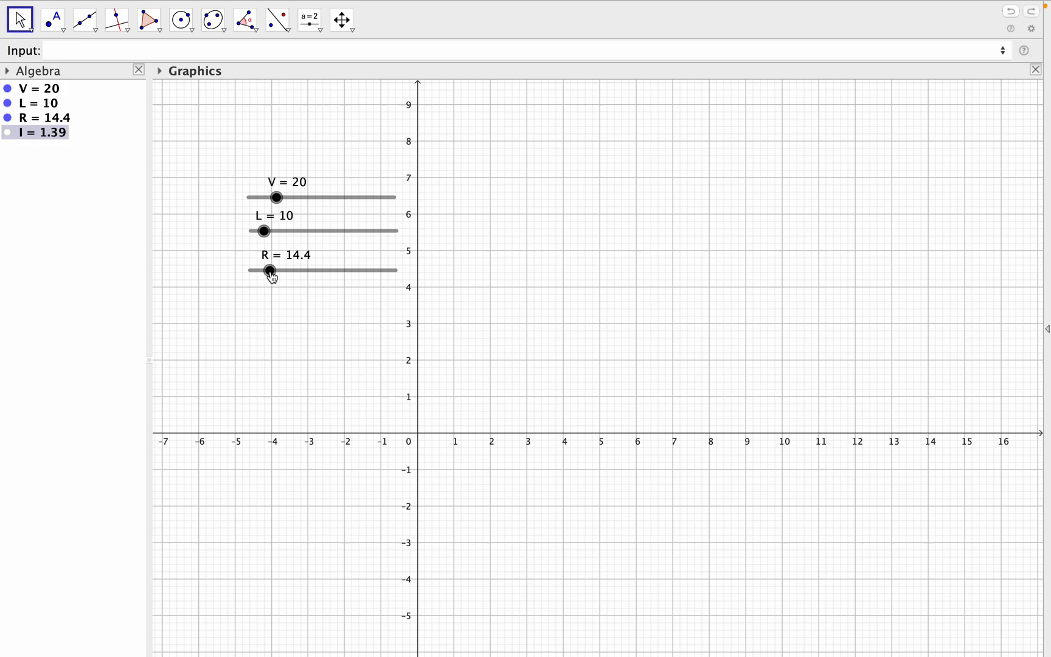
Reset the definition of slider R to 5 in its object properties and close them
{"action": "right_click", "coordinate": [271, 271]}
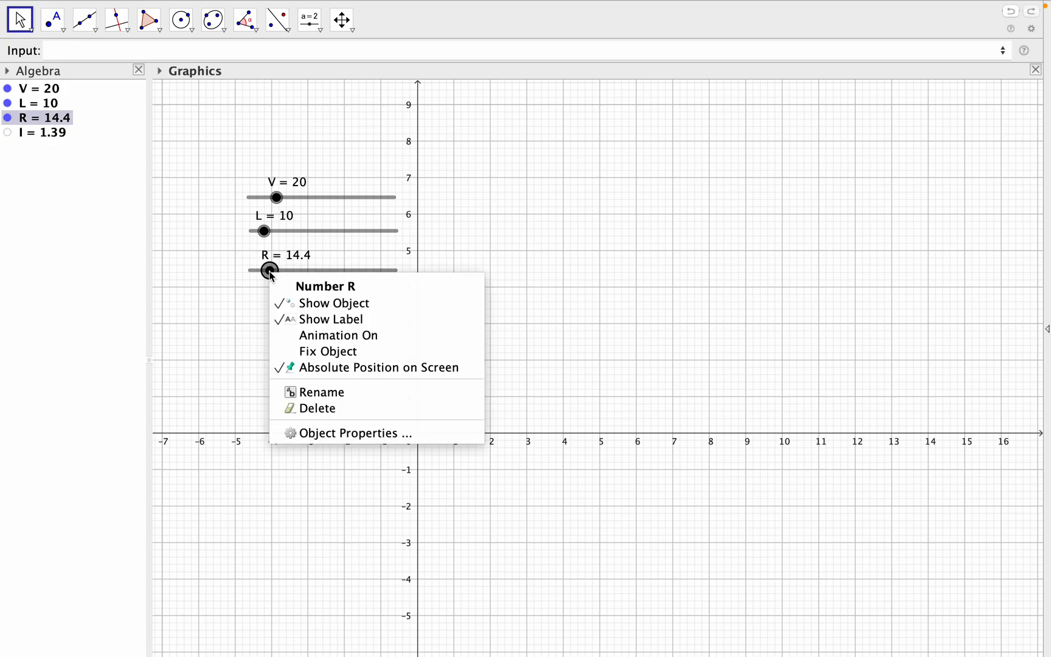
{"action": "left_click", "coordinate": [324, 433]}
{"action": "left_click", "coordinate": [808, 114]}
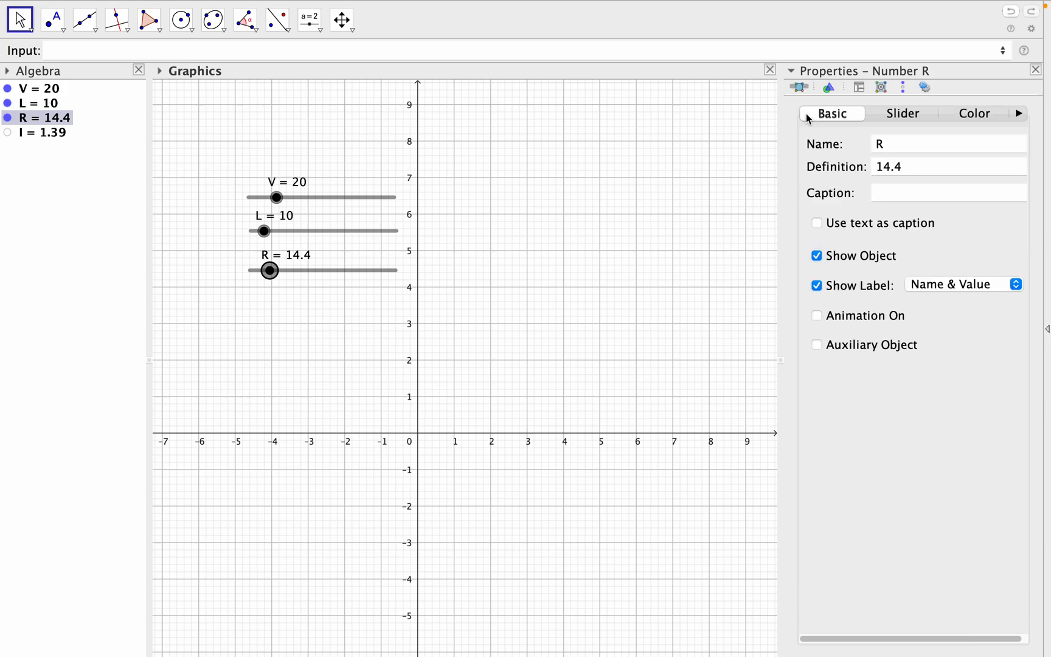
{"action": "left_click_drag", "start_coordinate": [902, 168], "coordinate": [868, 171]}
{"action": "type", "text": "5"}
{"action": "left_click", "coordinate": [1035, 69]}
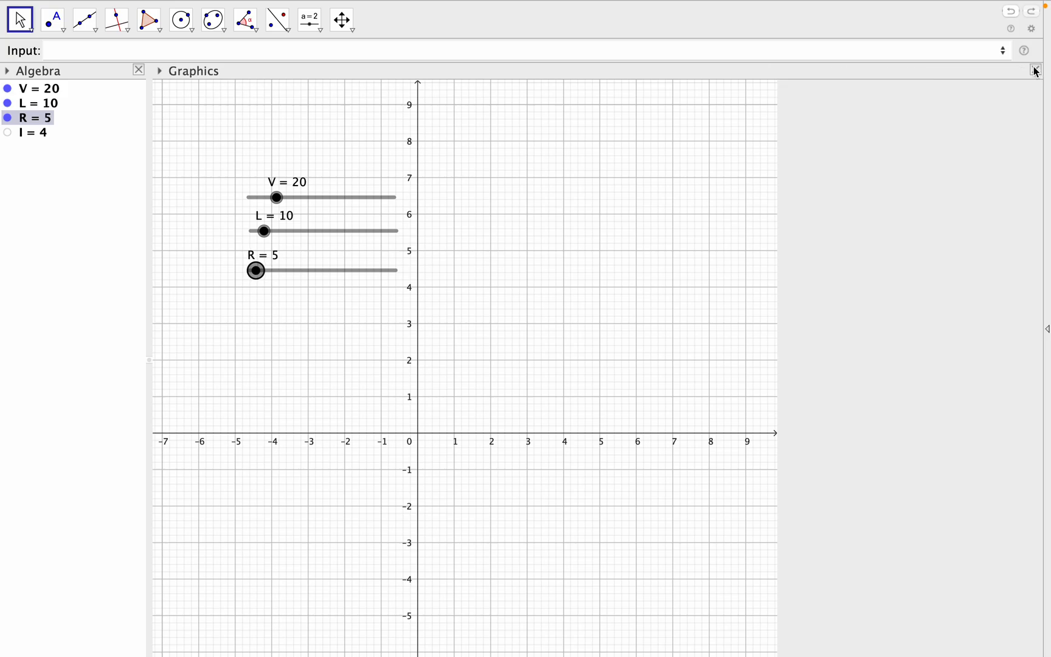
Delete the number I from the object list
{"action": "left_click", "coordinate": [100, 51]}
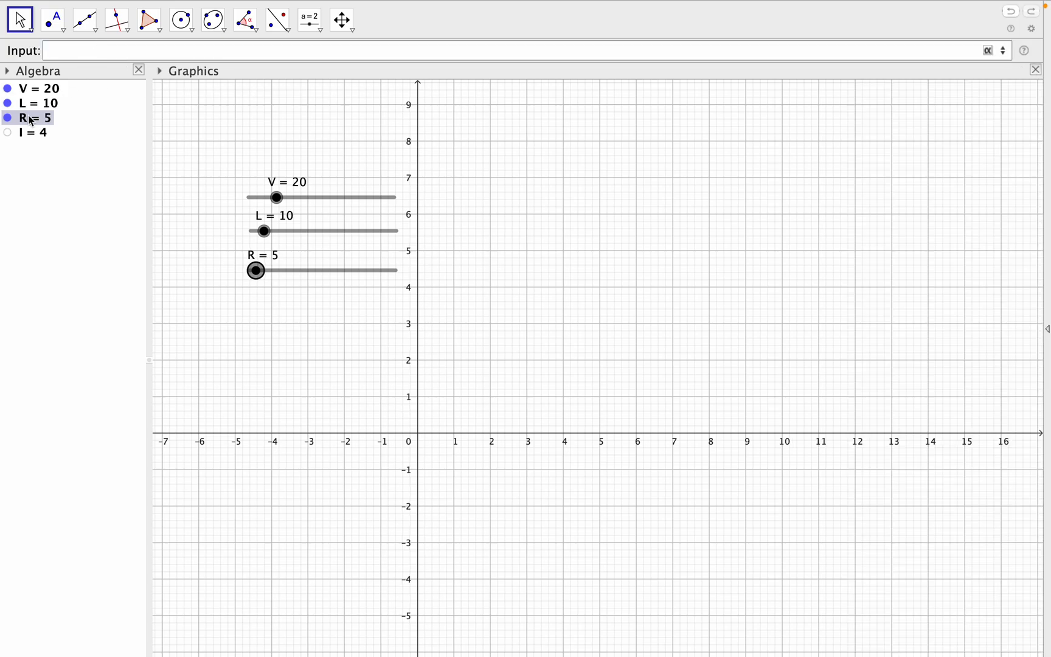
{"action": "left_click", "coordinate": [34, 133]}
{"action": "right_click", "coordinate": [35, 133]}
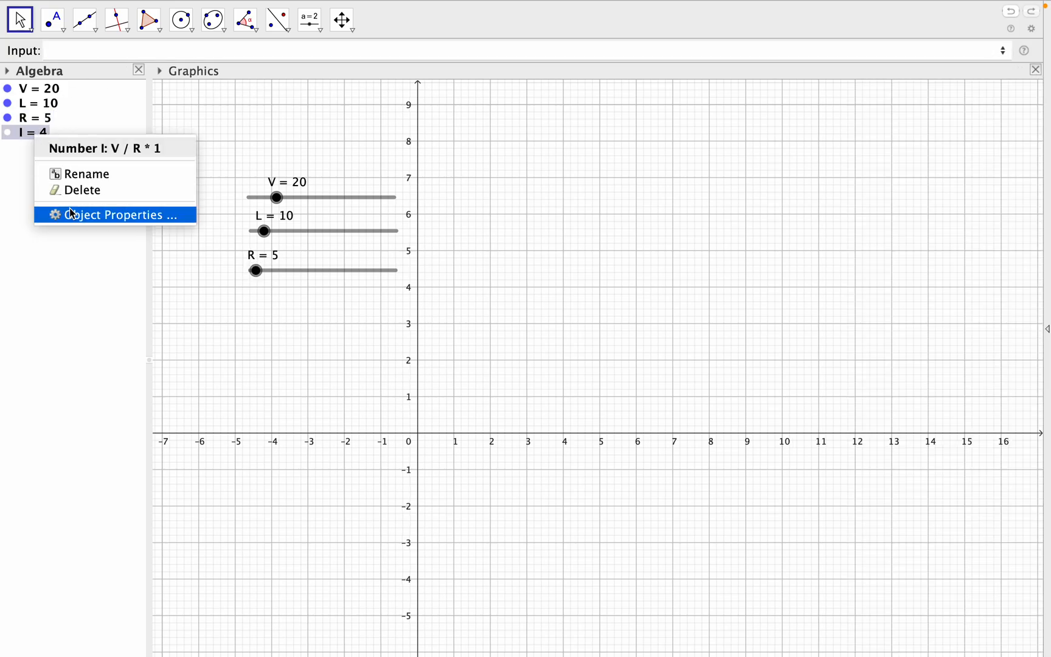
{"action": "left_click", "coordinate": [81, 191]}
Begin a new definition of I in the input bar as I=V/R (1)
{"action": "left_click", "coordinate": [77, 53]}
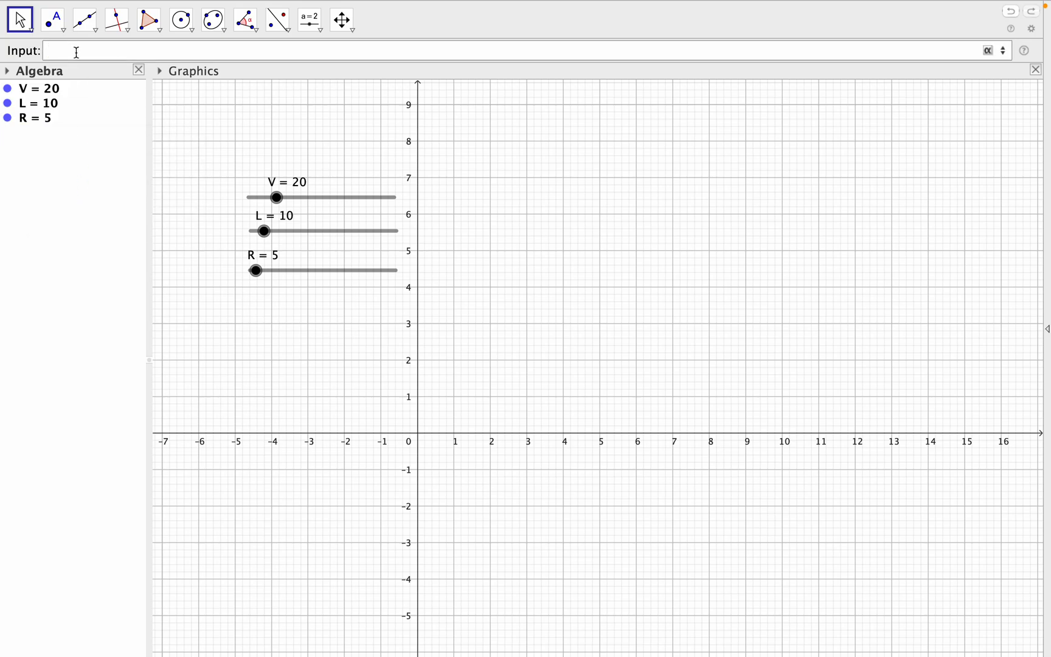
{"action": "type", "text": "I= V"}
{"action": "key", "text": "BackSpace"}
{"action": "key", "text": "BackSpace"}
{"action": "key", "text": "BackSpace"}
{"action": "type", "text": "=V"}
{"action": "type", "text": "/"}
{"action": "type", "text": "R"}
{"action": "type", "text": " (1)"}
Extend the bracket of I to (1 - e^{(-(Rt)) / L}), create the function and widen the Algebra view
{"action": "type", "text": " -"}
{"action": "type", "text": " e"}
{"action": "type", "text": "^"}
{"action": "type", "text": "{"}
{"action": "type", "text": "-"}
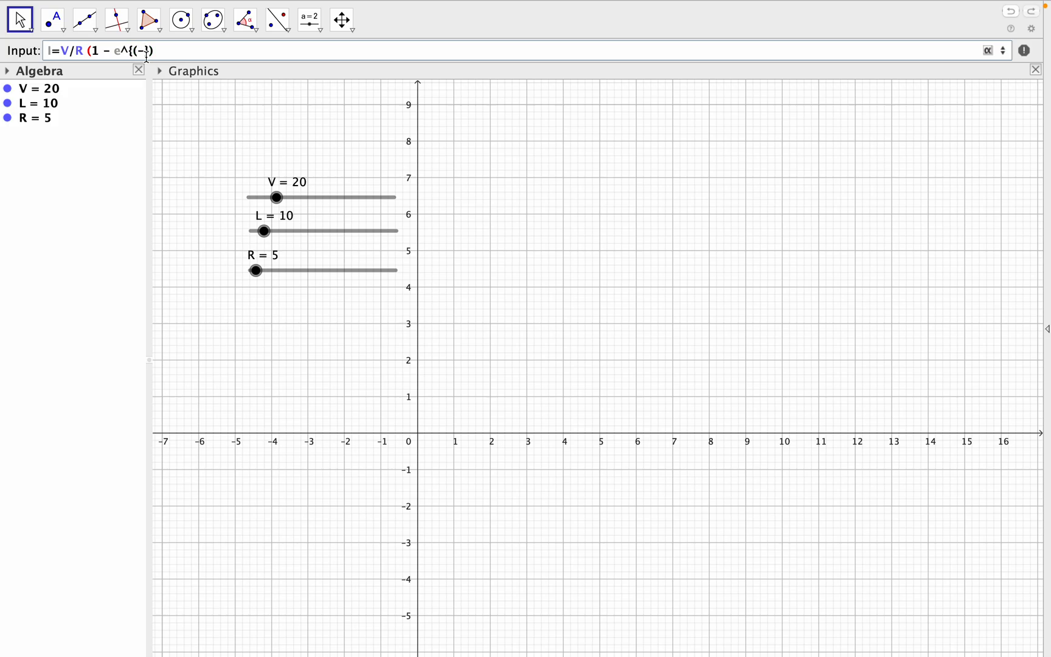
{"action": "type", "text": "(T"}
{"action": "key", "text": "BackSpace"}
{"action": "type", "text": "Rt"}
{"action": "key", "text": "Return"}
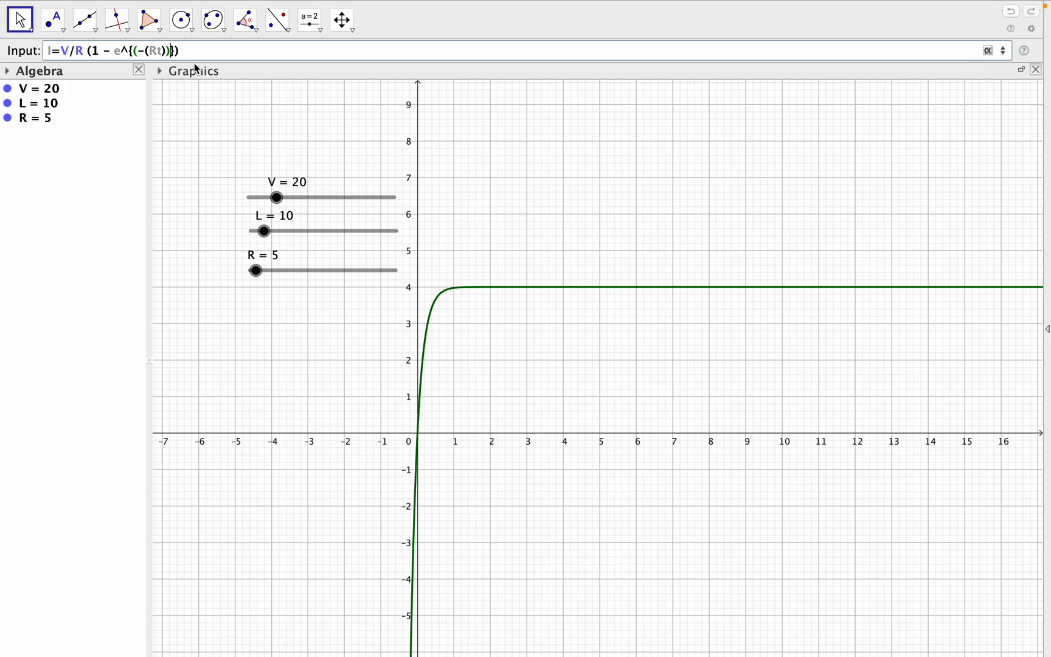
{"action": "type", "text": "/ L"}
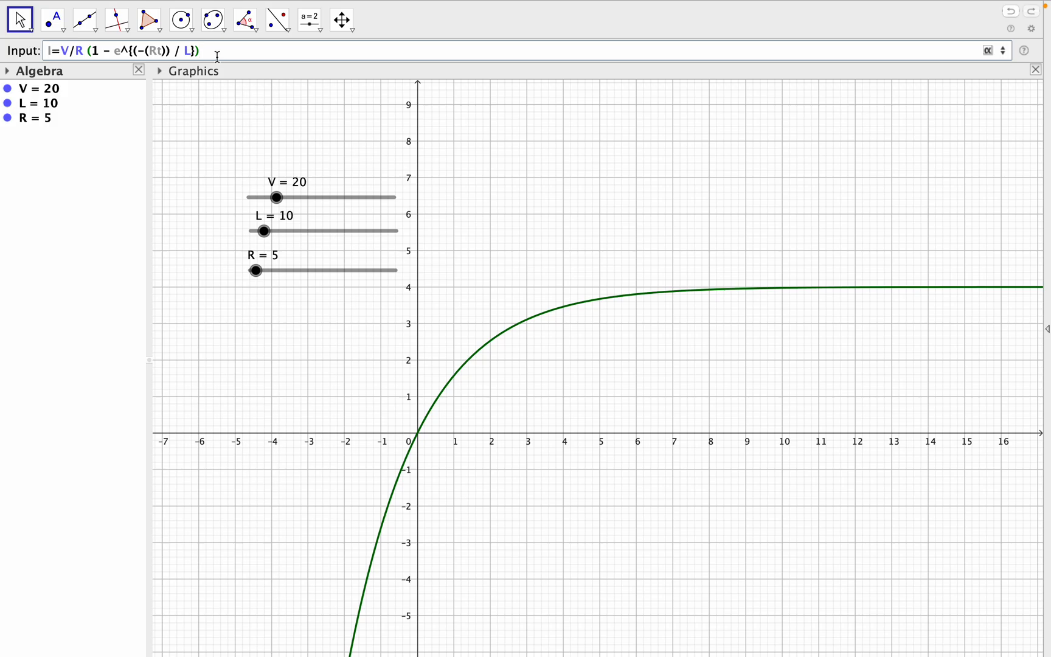
{"action": "key", "text": "Return"}
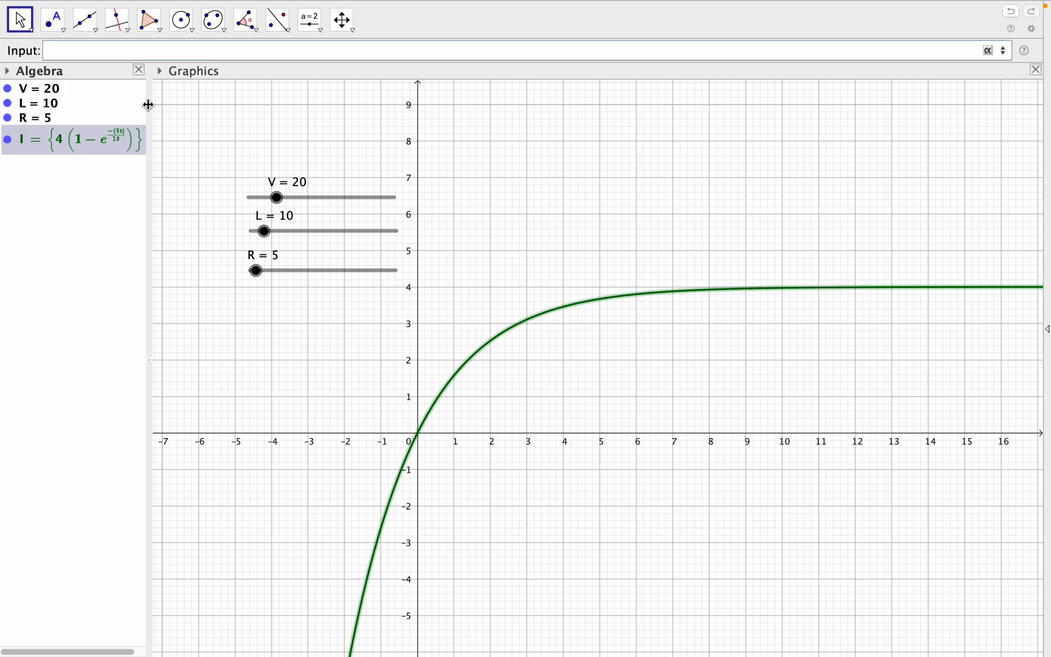
{"action": "left_click_drag", "start_coordinate": [148, 105], "coordinate": [166, 100]}
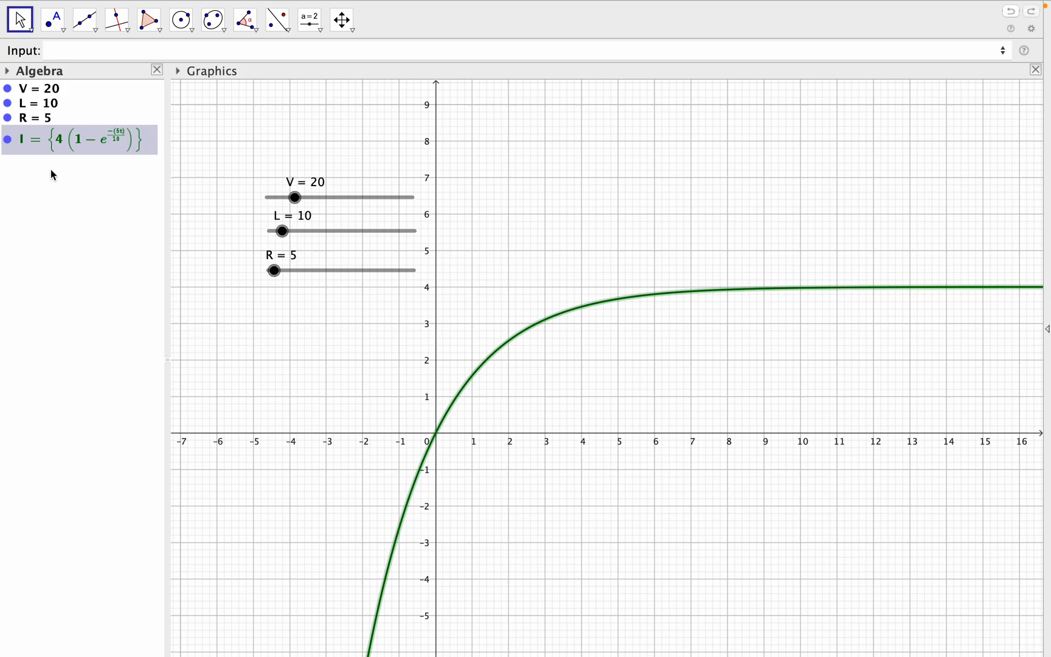
Begin the definition of Q in the input bar as Q=(V/R)(t + {L/R})
{"action": "left_click", "coordinate": [92, 50]}
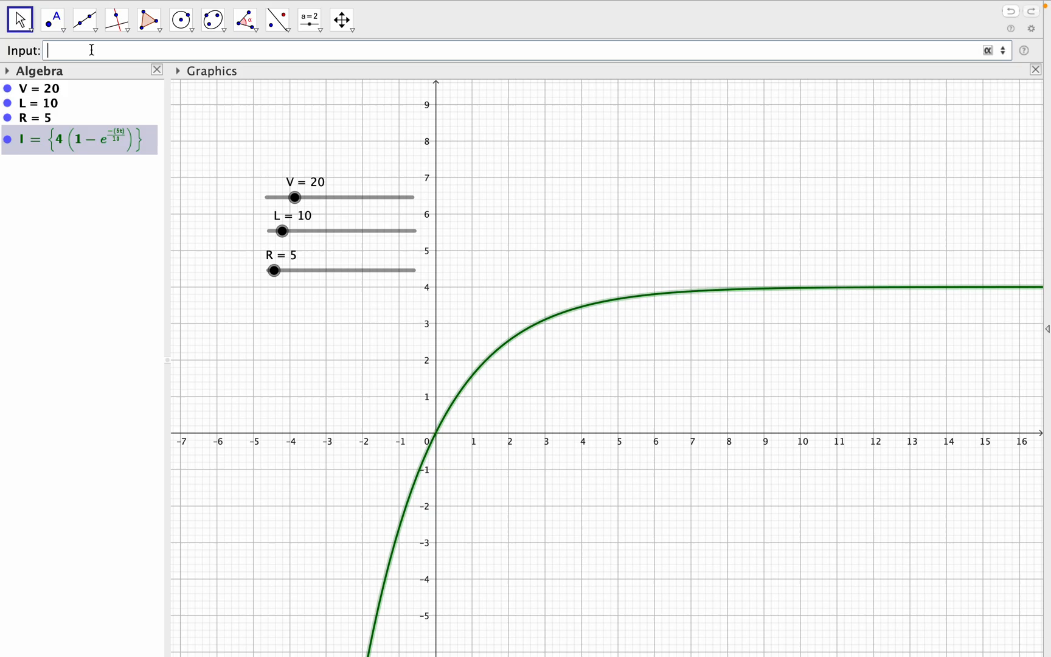
{"action": "type", "text": "Q="}
{"action": "type", "text": "(V/R)"}
{"action": "type", "text": "("}
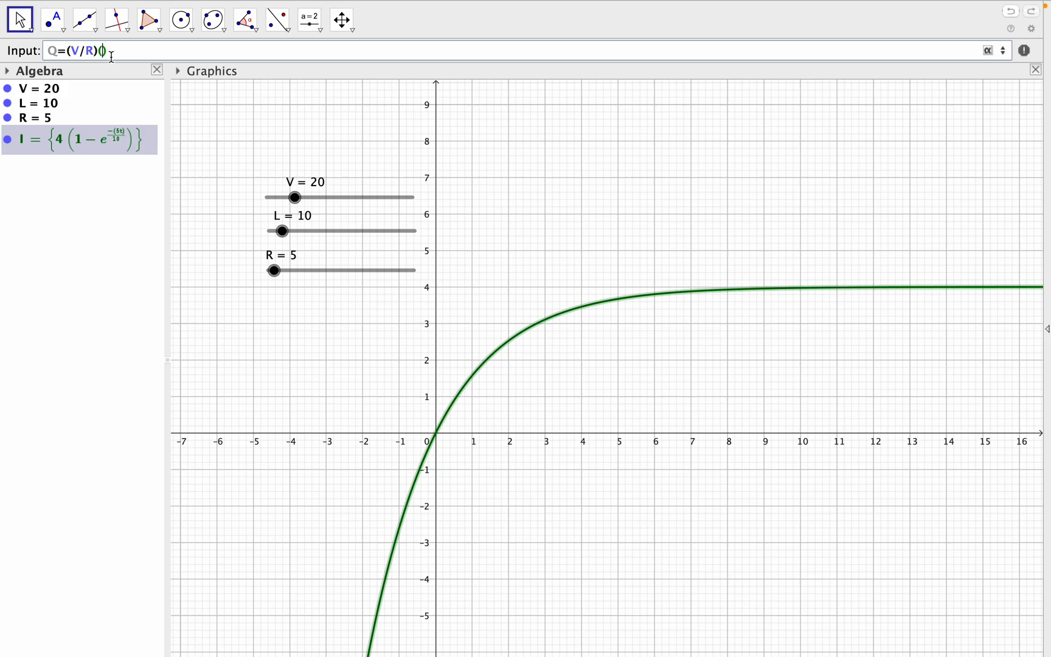
{"action": "type", "text": "t"}
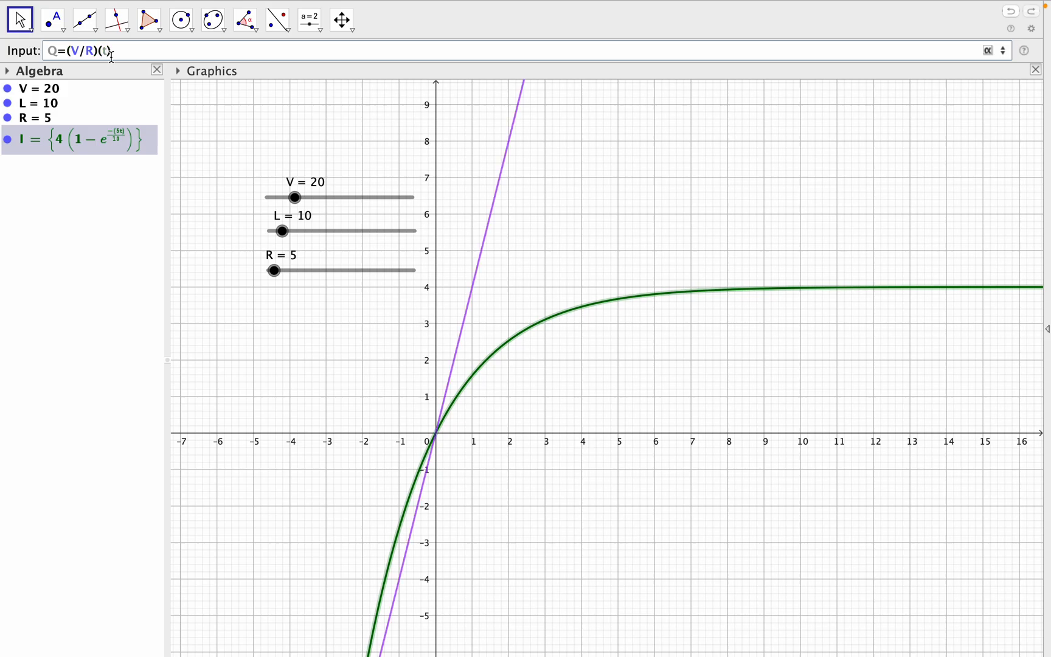
{"action": "type", "text": "-"}
{"action": "type", "text": "+"}
{"action": "type", "text": " {"}
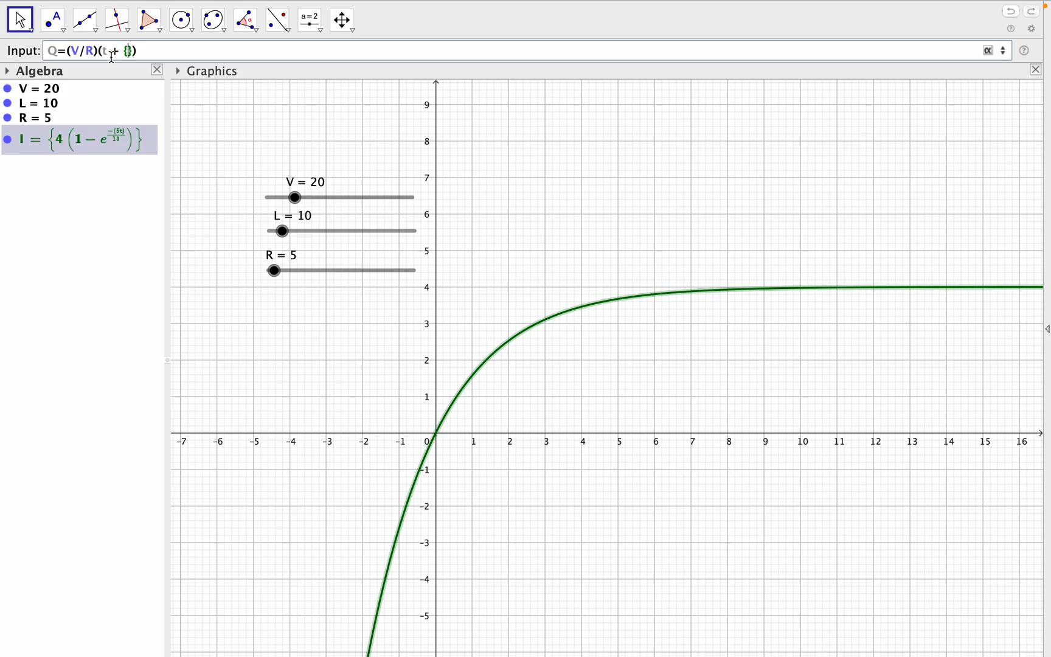
{"action": "type", "text": "L/R"}
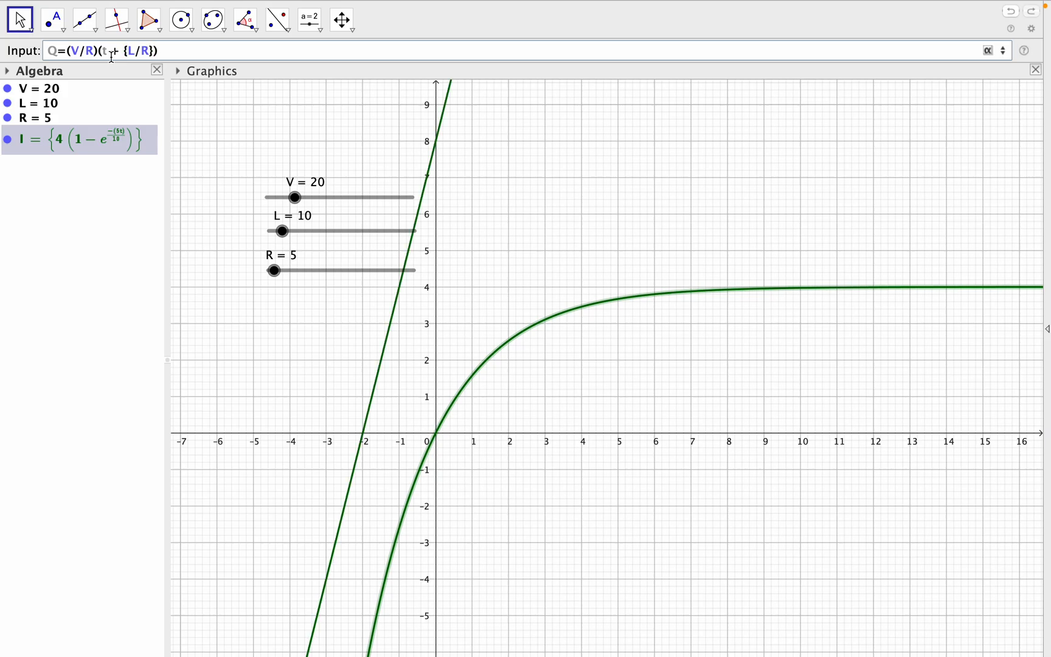
Multiply the {L/R} term of Q by e^{-Rt/L}, create the function and widen the Algebra view to fit it
{"action": "key", "text": "Right"}
{"action": "type", "text": "e^"}
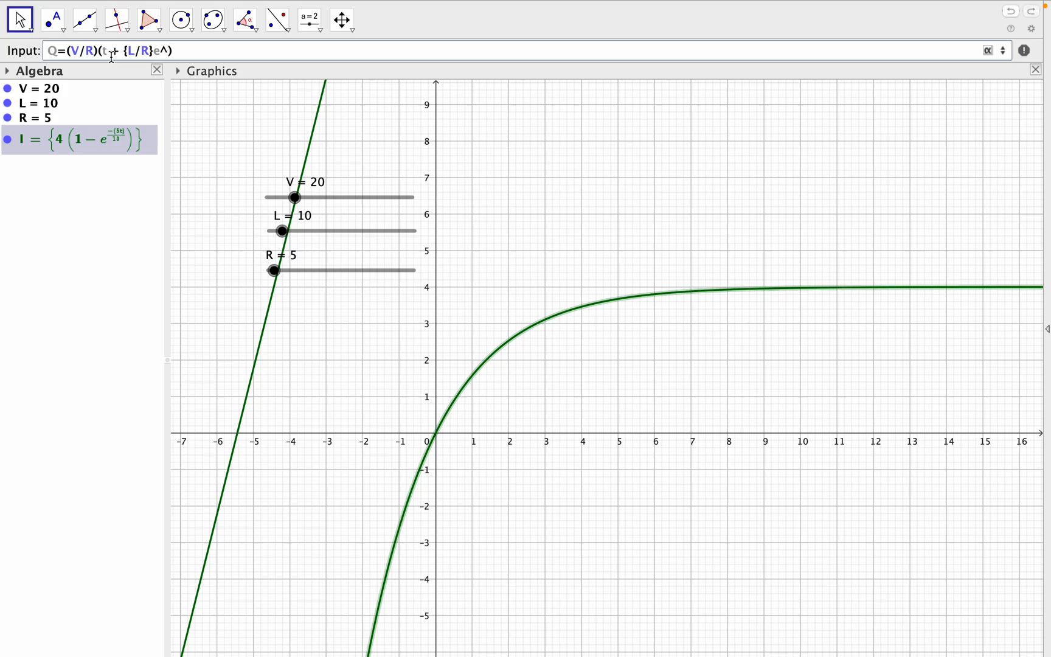
{"action": "type", "text": "{"}
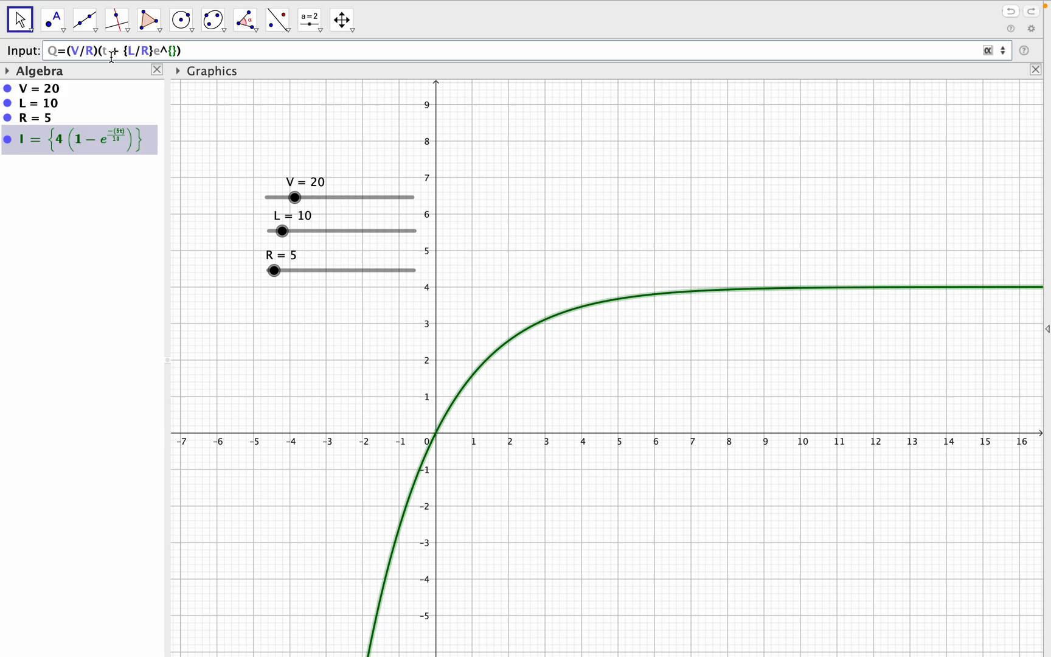
{"action": "type", "text": "-Rt/"}
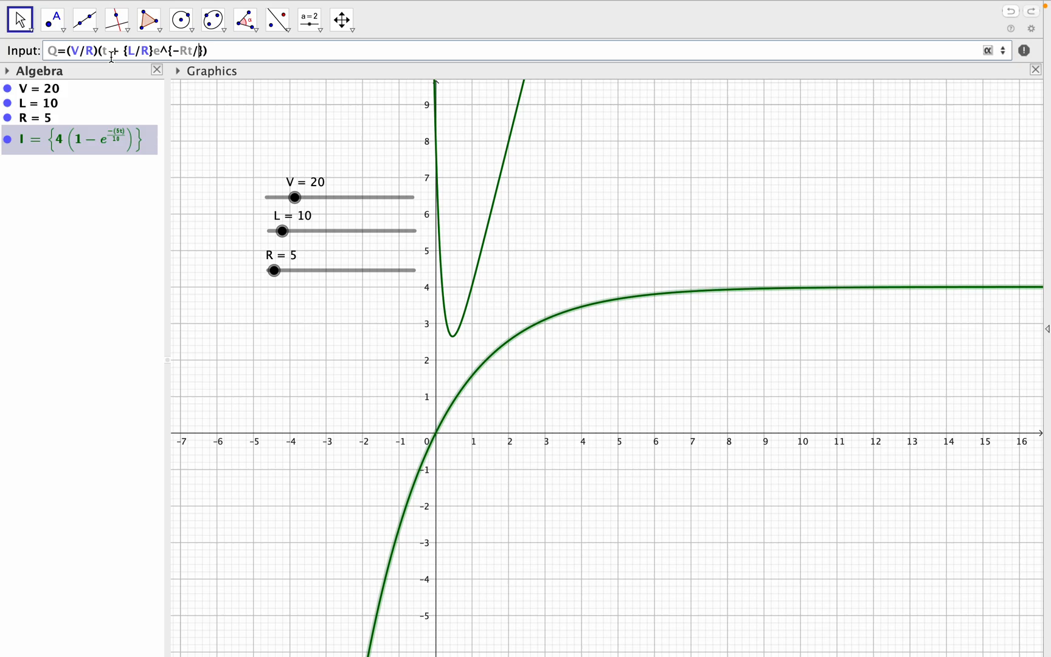
{"action": "type", "text": "L"}
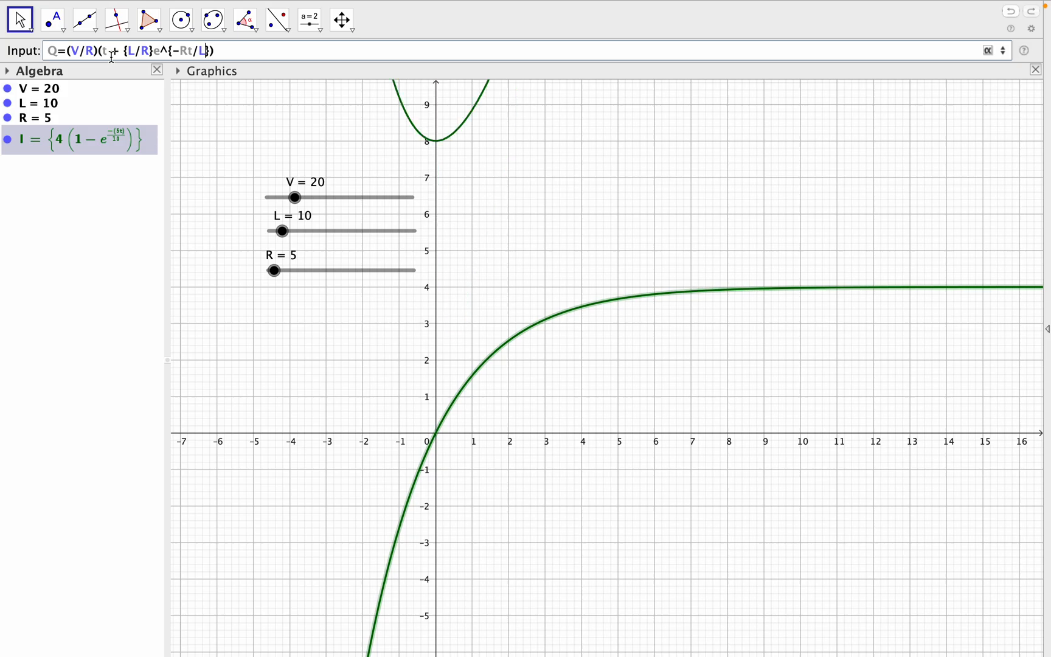
{"action": "key", "text": "Right"}
{"action": "key", "text": "Right"}
{"action": "key", "text": "Return"}
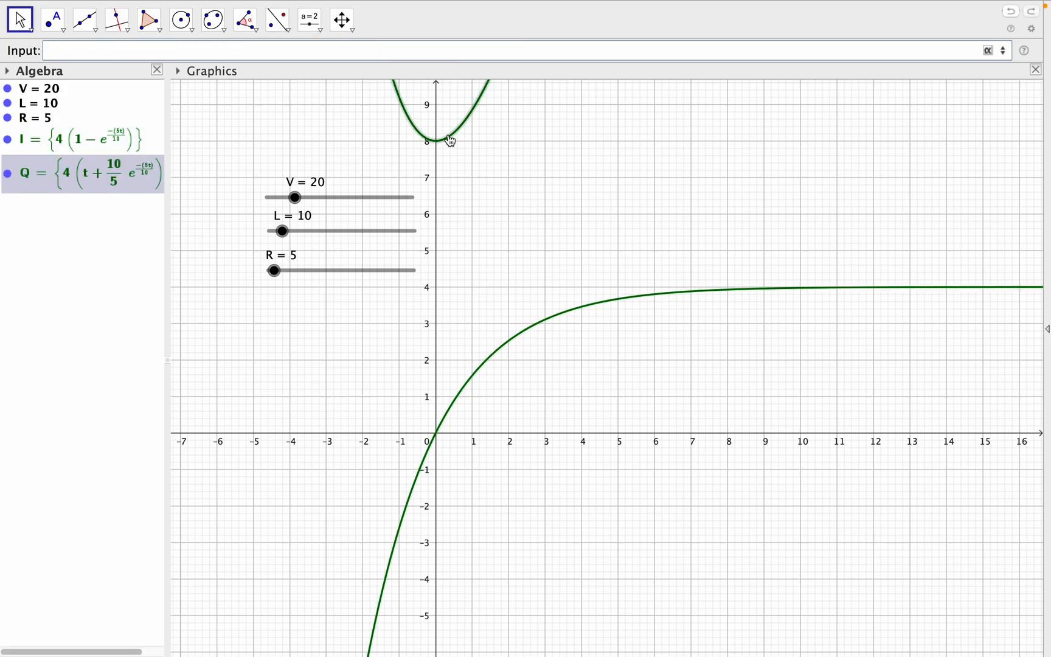
{"action": "left_click_drag", "start_coordinate": [167, 101], "coordinate": [189, 102]}
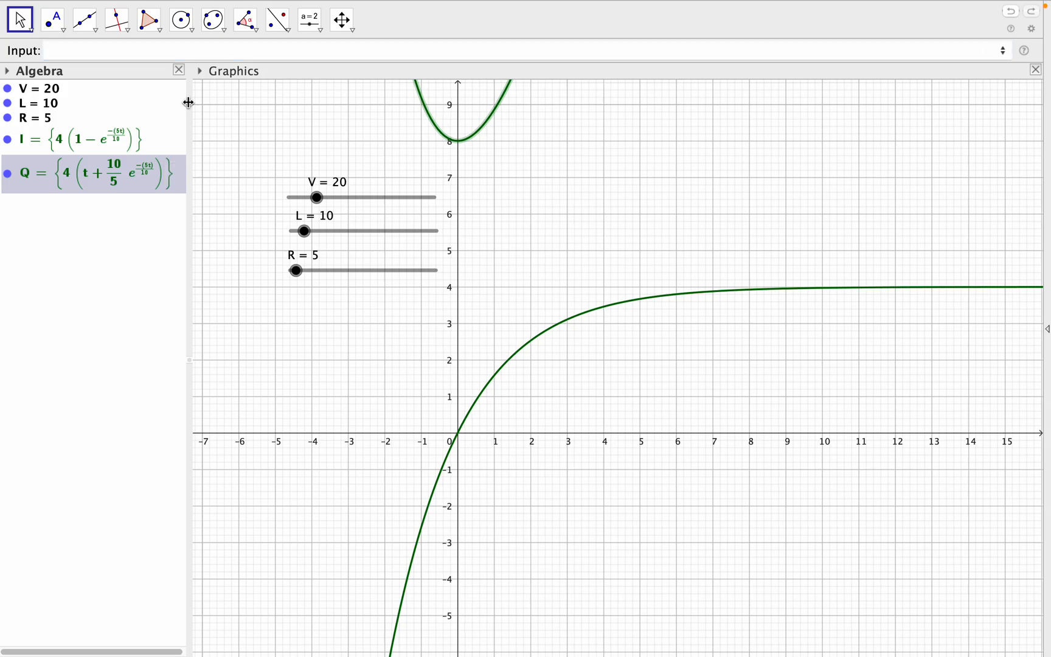
Create a number slider named t with minimum -5 and maximum 5 below the x-axis, beneath the other sliders
{"action": "left_click", "coordinate": [587, 162]}
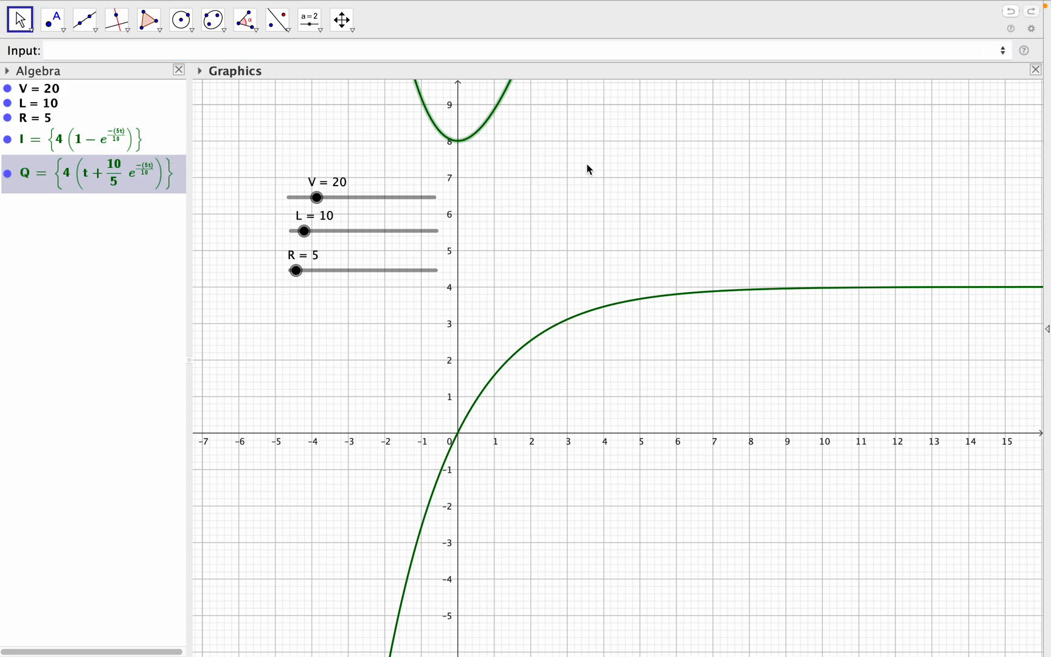
{"action": "left_click_drag", "start_coordinate": [590, 167], "coordinate": [592, 199]}
{"action": "scroll", "coordinate": [589, 193], "scroll_direction": "down", "scroll_amount": 5}
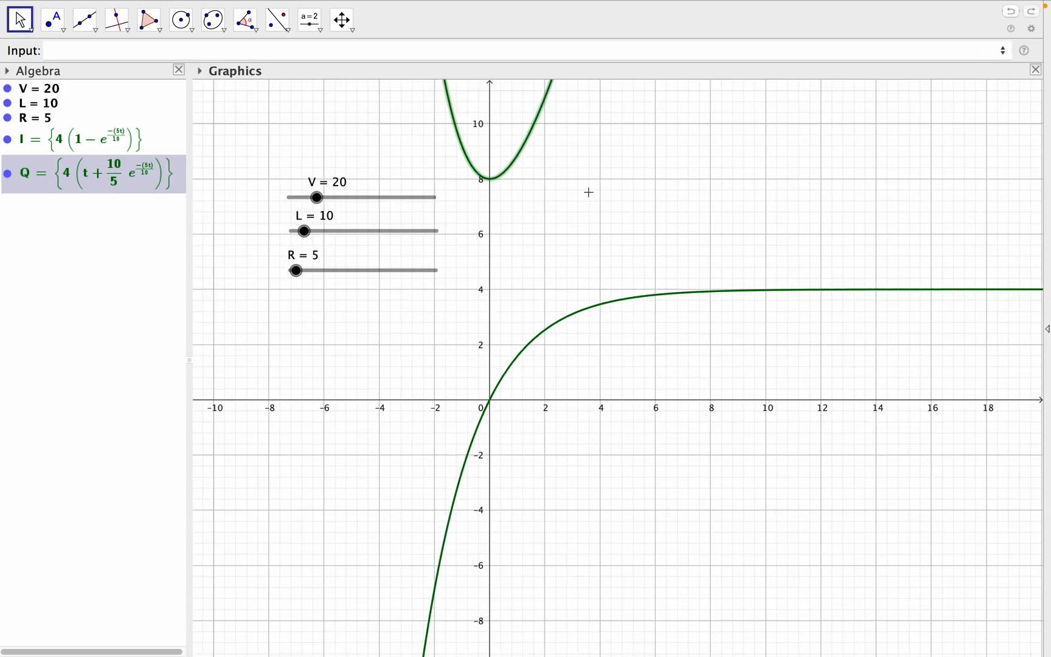
{"action": "left_click_drag", "start_coordinate": [627, 172], "coordinate": [669, 283]}
{"action": "scroll", "coordinate": [668, 283], "scroll_direction": "down", "scroll_amount": 3}
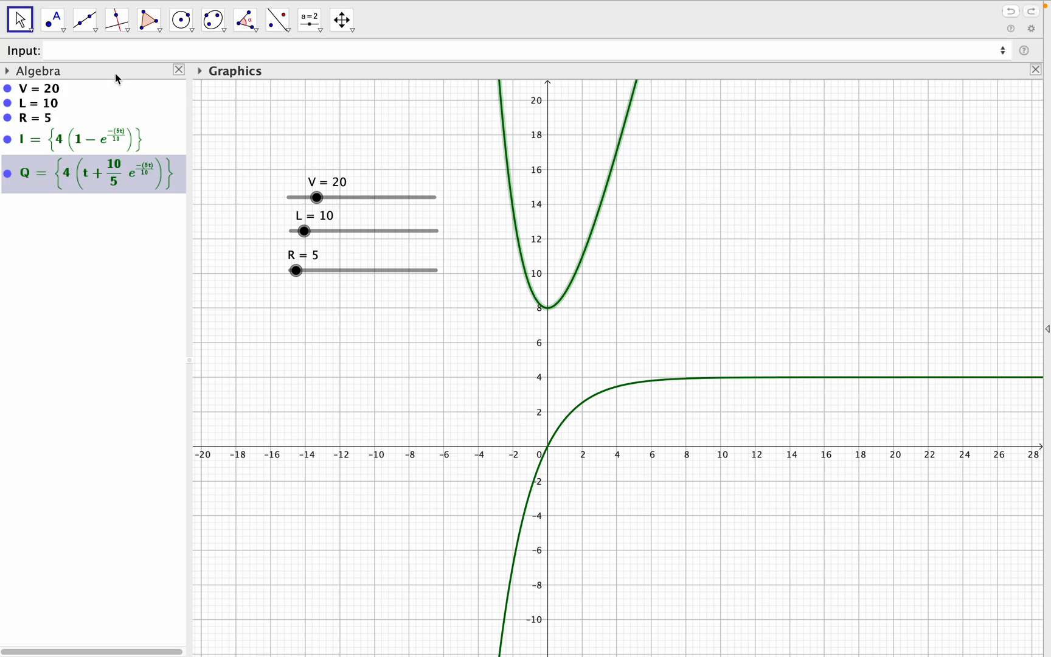
{"action": "left_click", "coordinate": [314, 28]}
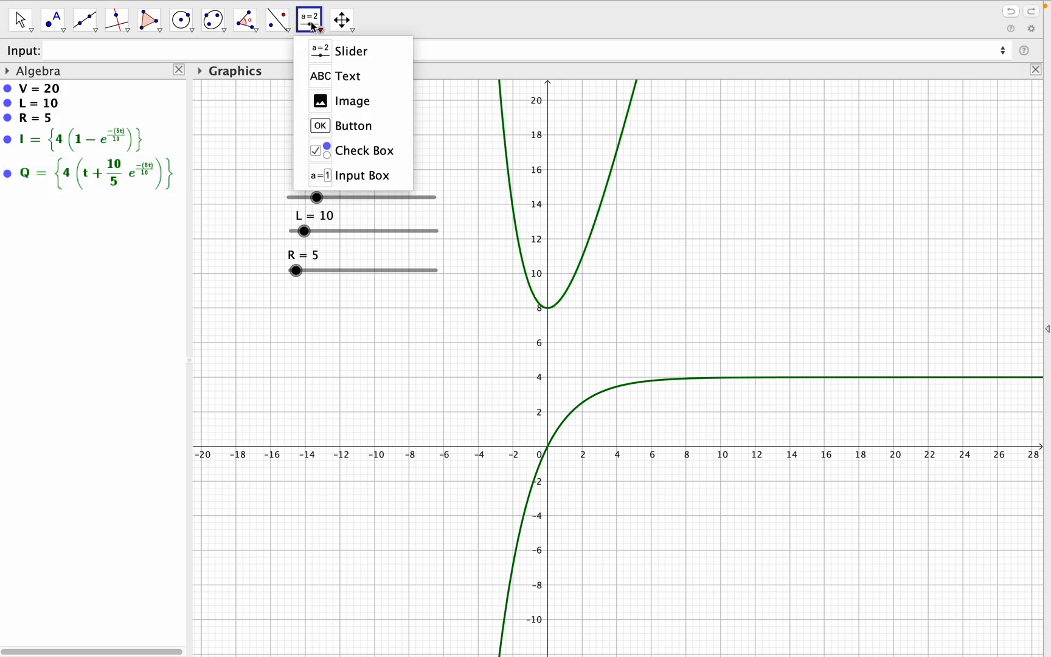
{"action": "left_click", "coordinate": [342, 52]}
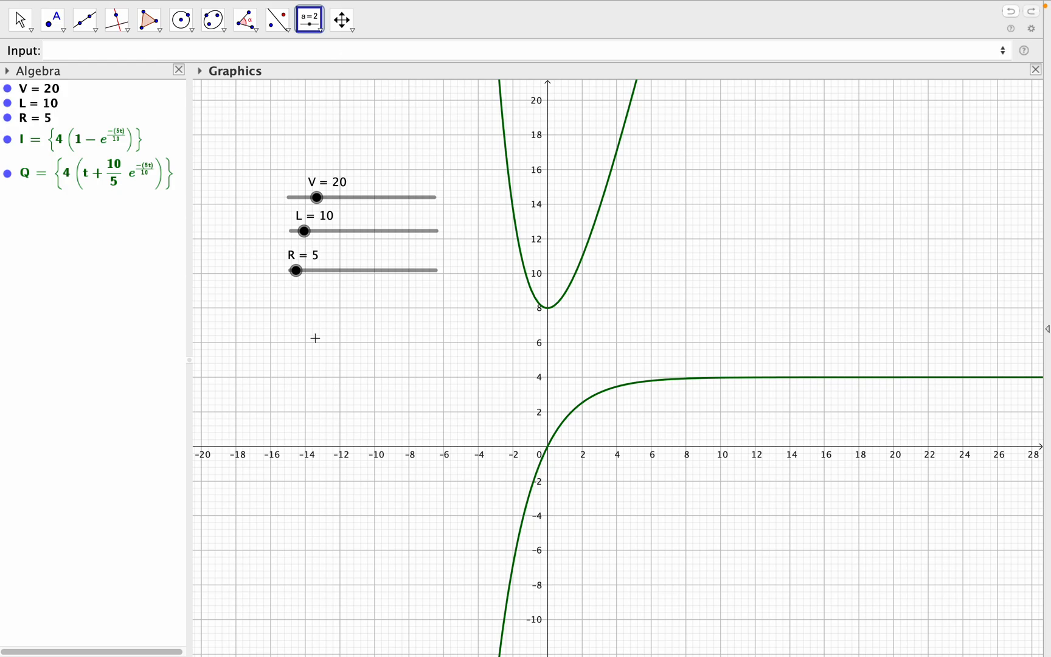
{"action": "left_click", "coordinate": [332, 529]}
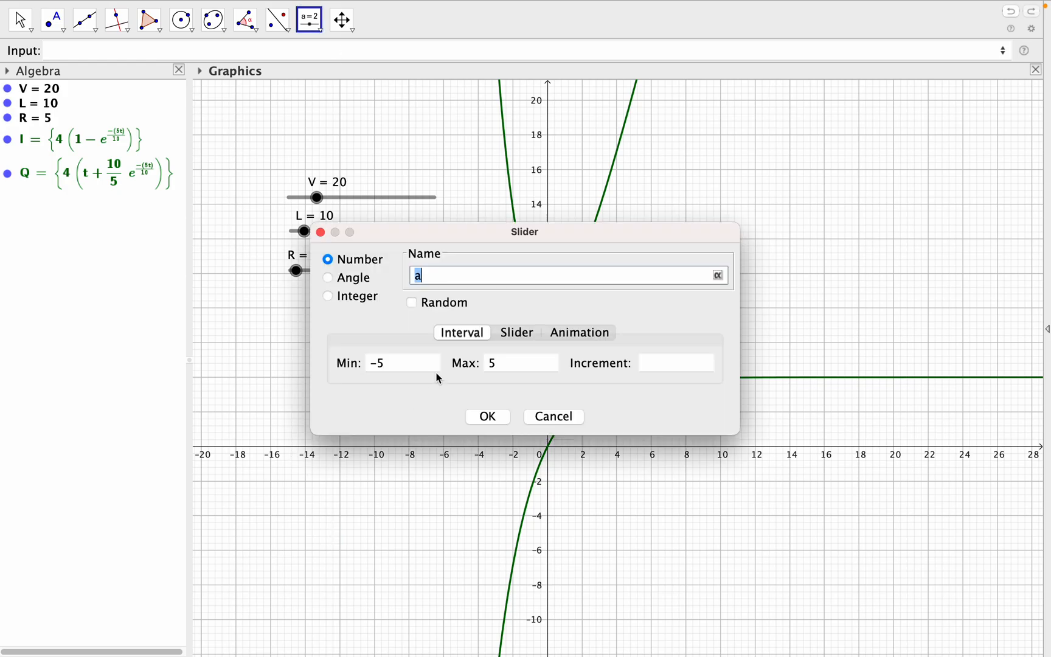
{"action": "type", "text": "t"}
{"action": "left_click", "coordinate": [488, 416]}
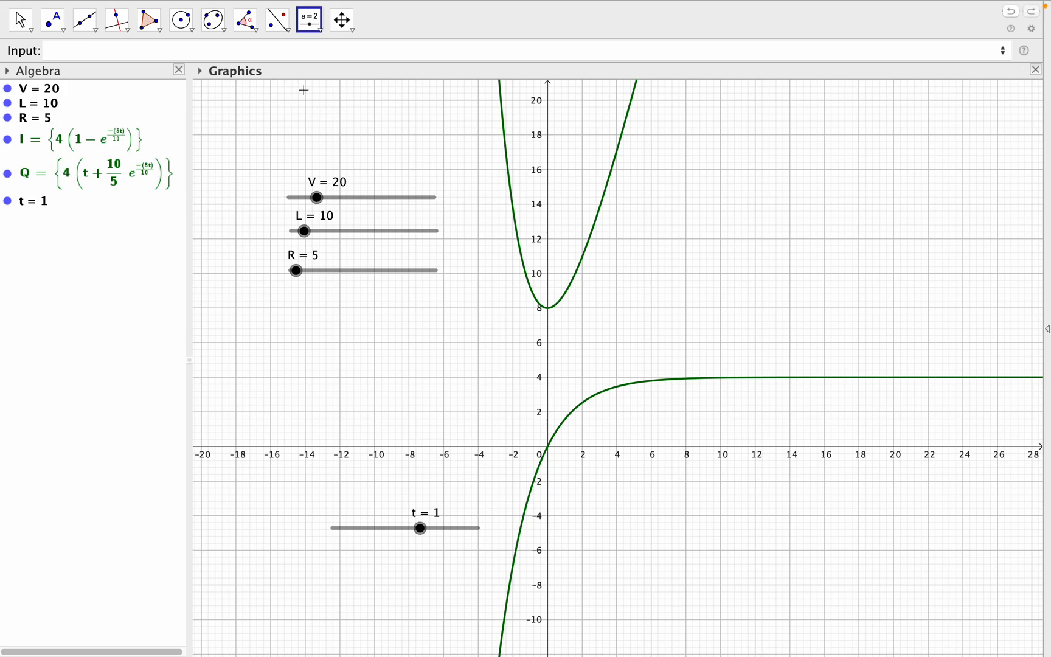
Add an input box captioned "t=" linked to the number t, placed right of the Q curve above the x-axis
{"action": "left_click", "coordinate": [315, 26]}
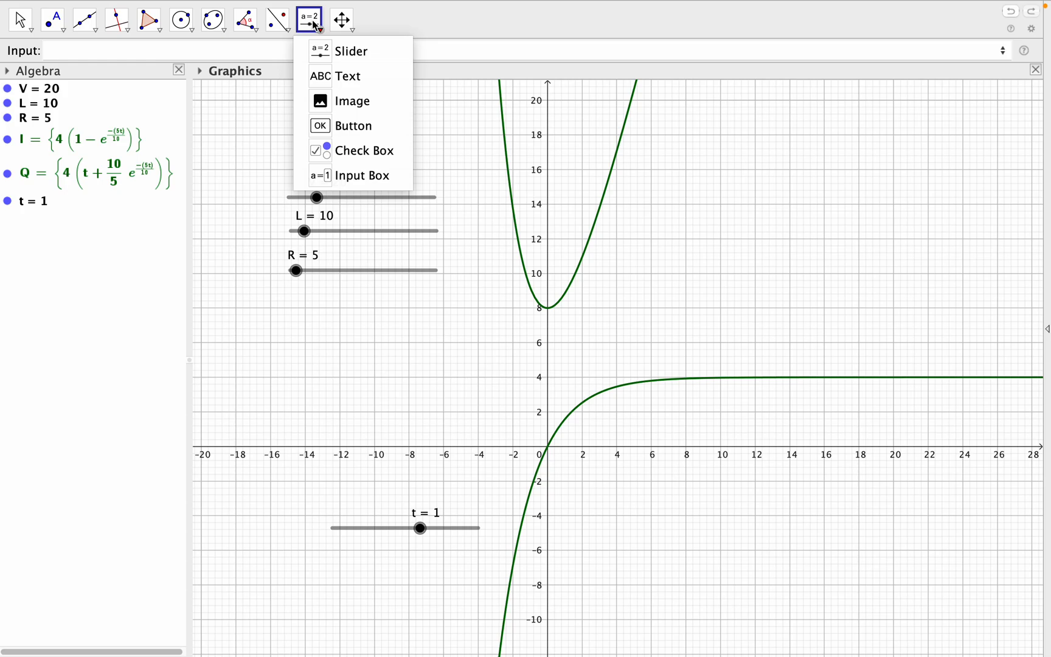
{"action": "left_click", "coordinate": [352, 175]}
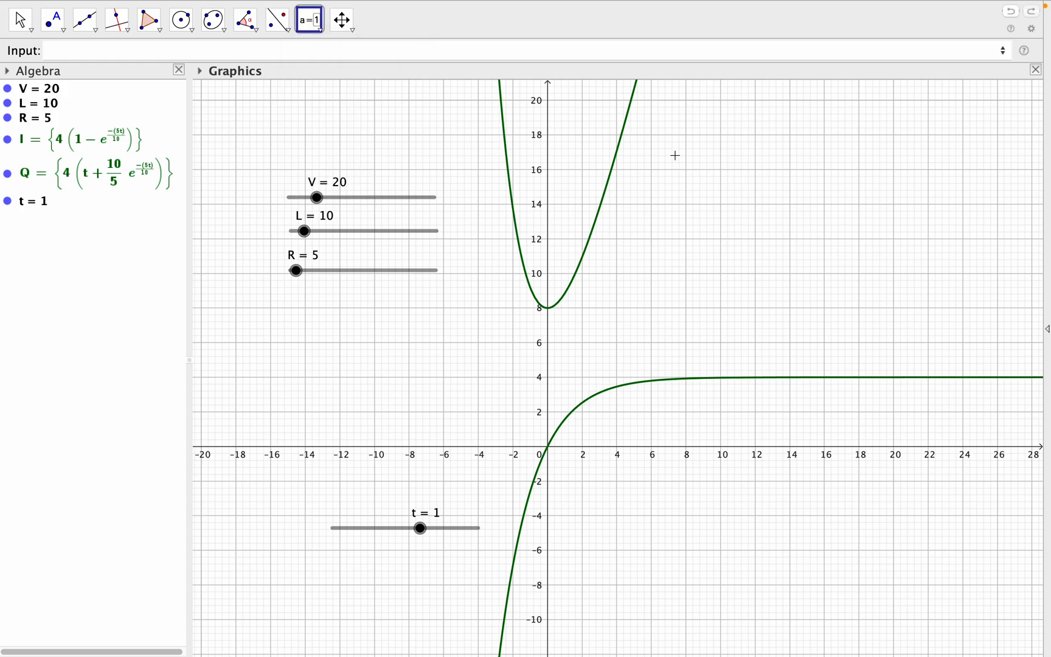
{"action": "left_click", "coordinate": [780, 170]}
{"action": "type", "text": "t="}
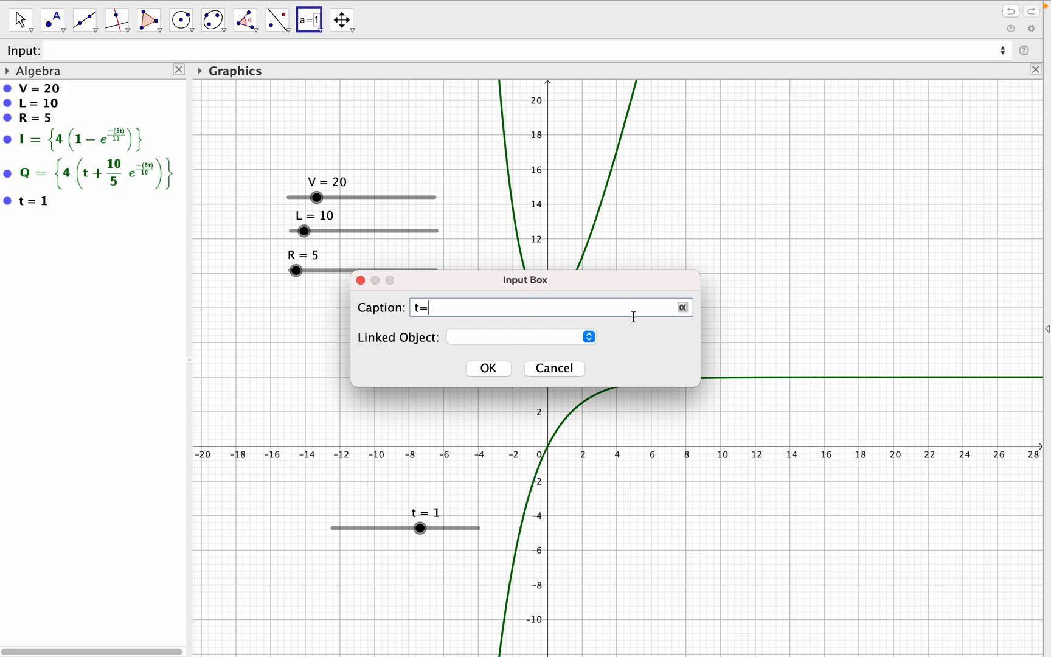
{"action": "left_click", "coordinate": [588, 337]}
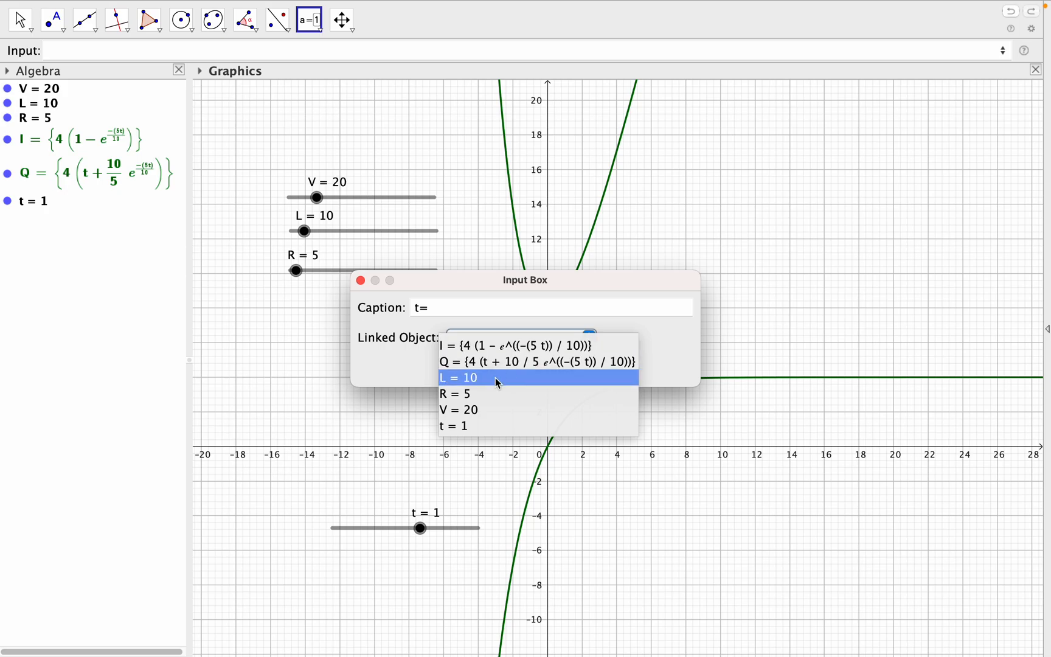
{"action": "left_click", "coordinate": [471, 426]}
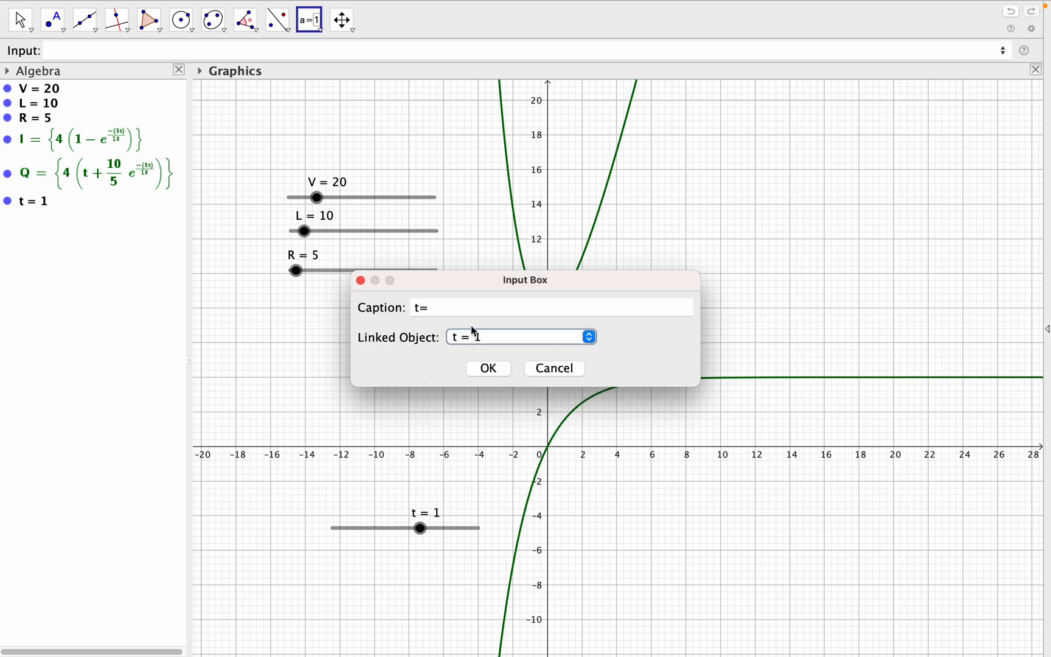
{"action": "left_click", "coordinate": [490, 368]}
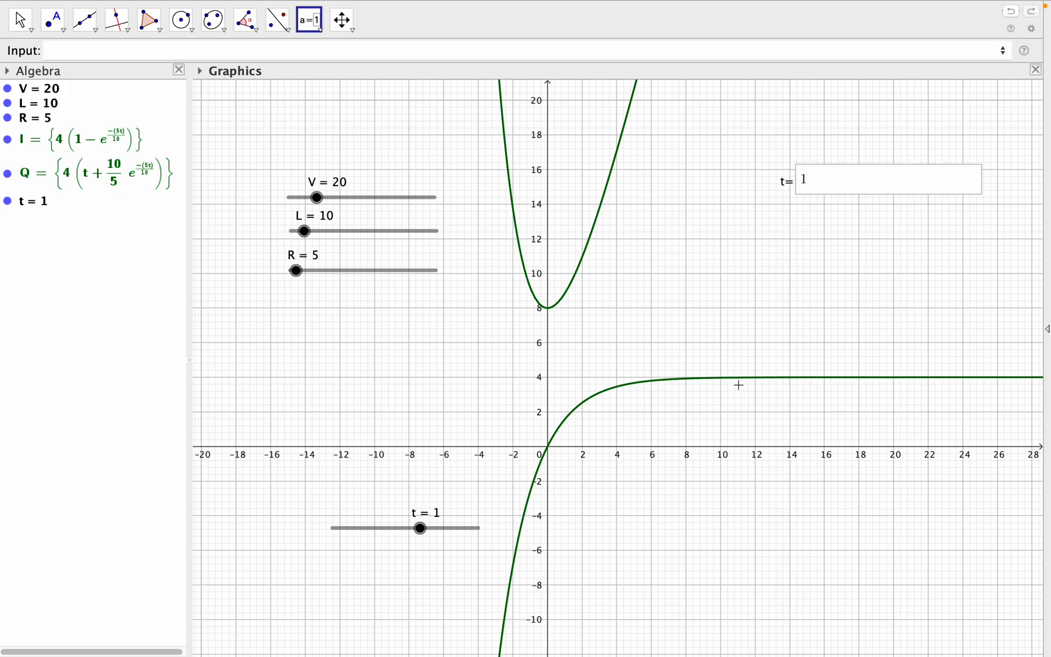
Create point A on the current curve, defined as A=(t, V / R (1 - e^(-Rt/L)))
{"action": "left_click", "coordinate": [88, 53]}
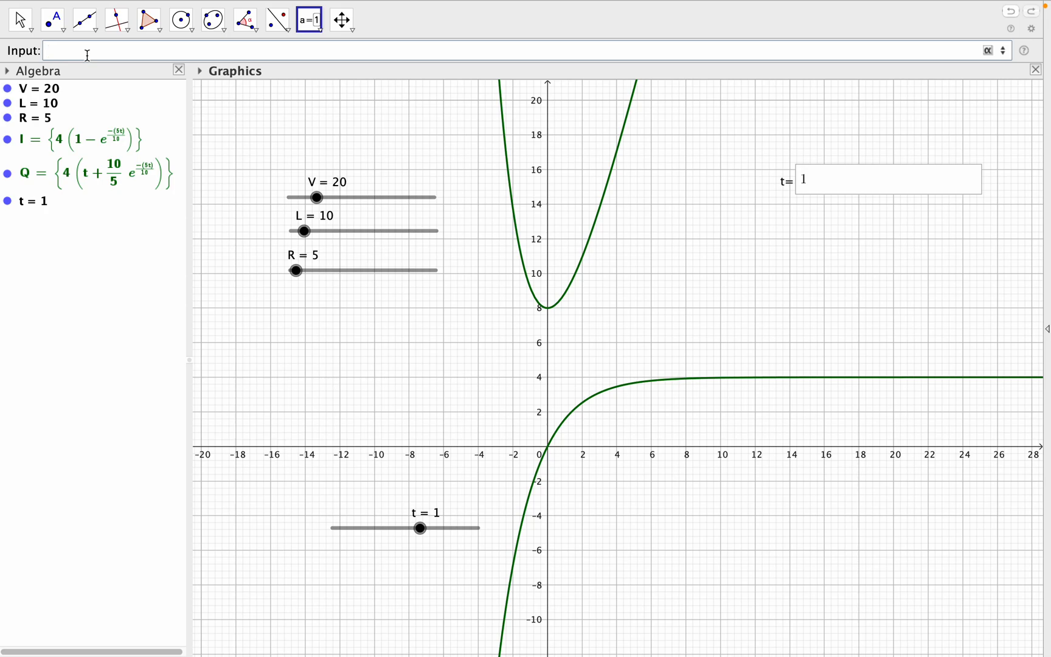
{"action": "type", "text": "A=(t,"}
{"action": "type", "text": "V / R"}
{"action": "type", "text": "(1 - e^(-Rt/L"}
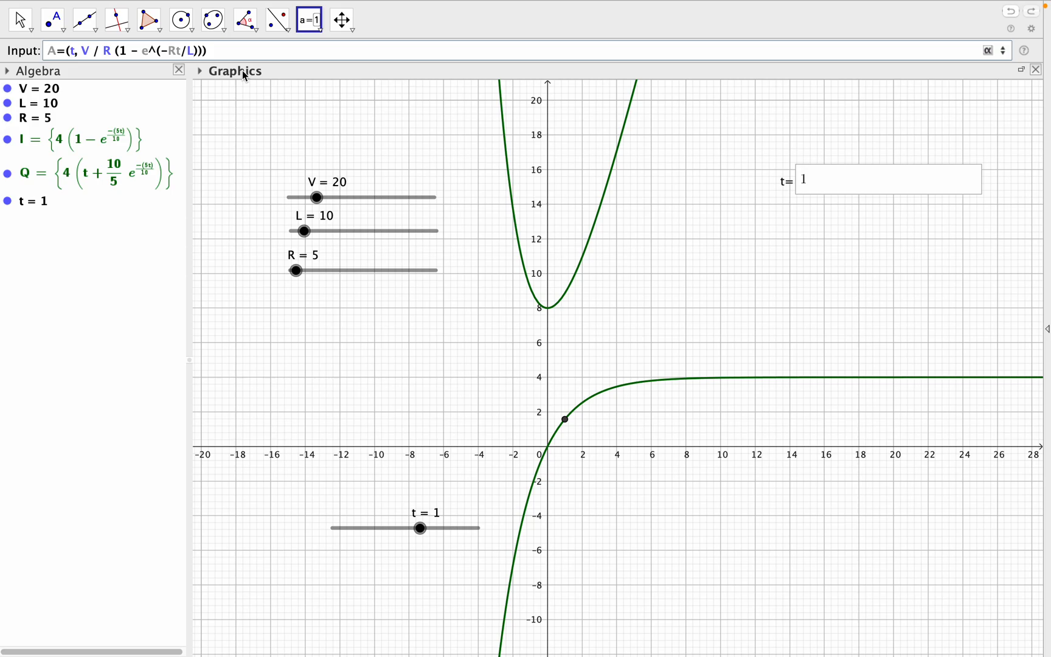
{"action": "left_click", "coordinate": [220, 53]}
{"action": "key", "text": "Return"}
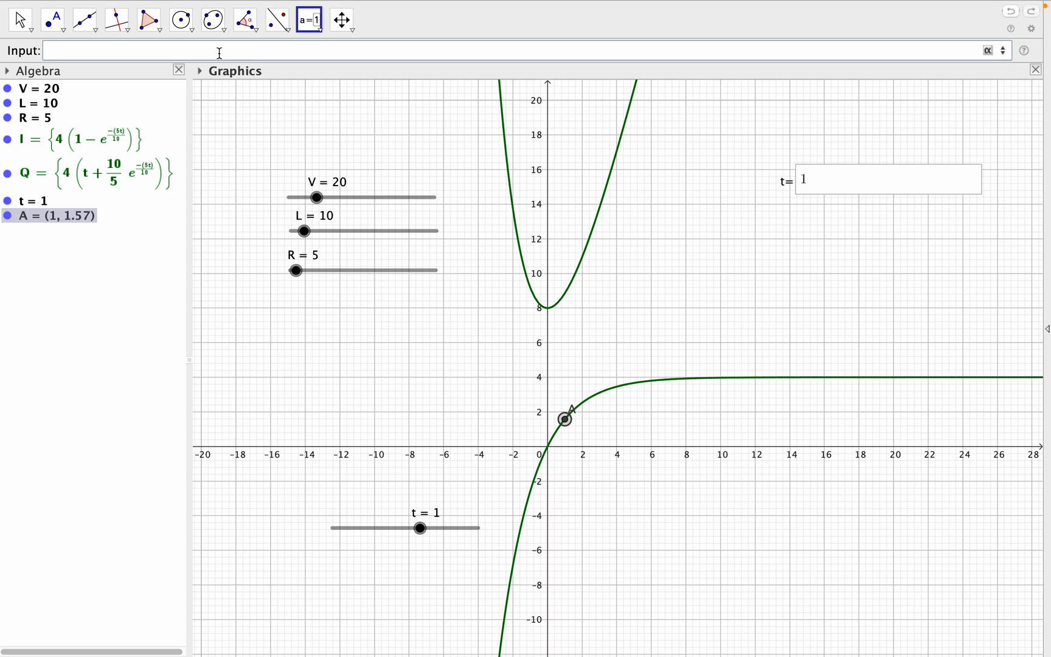
Set the label of point A to show Name & Value and close its properties
{"action": "right_click", "coordinate": [566, 424]}
{"action": "left_click", "coordinate": [628, 567]}
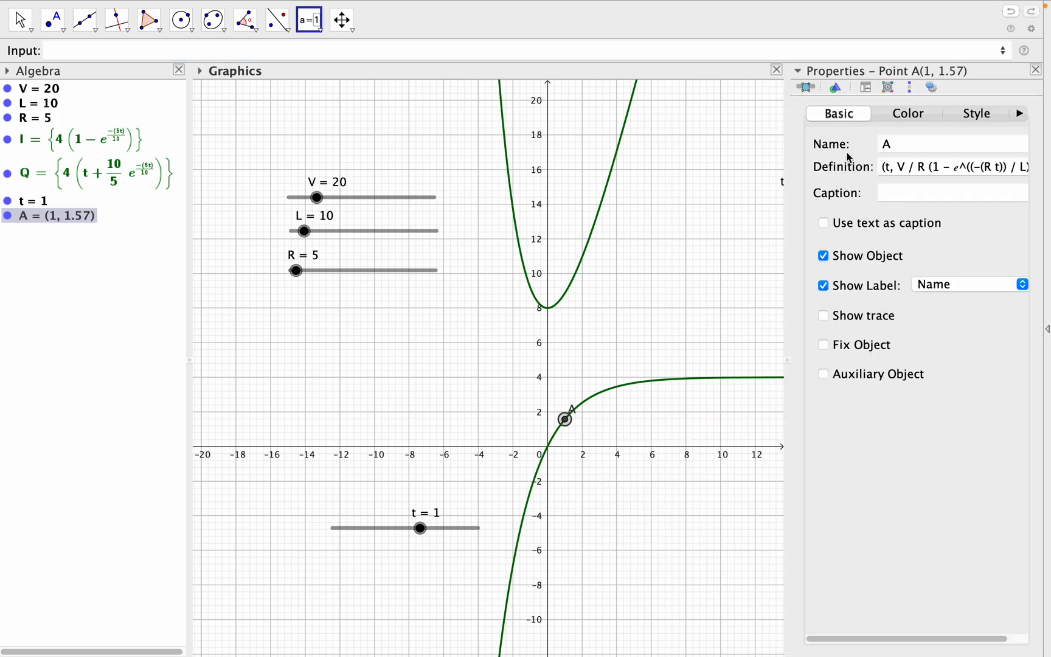
{"action": "left_click", "coordinate": [971, 291]}
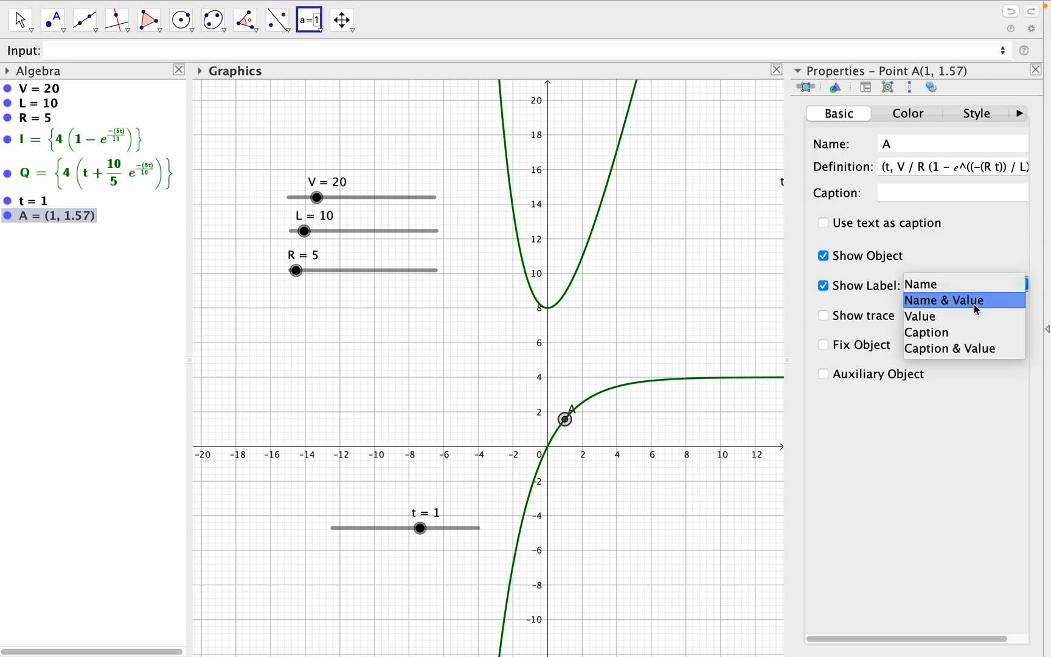
{"action": "left_click", "coordinate": [973, 300]}
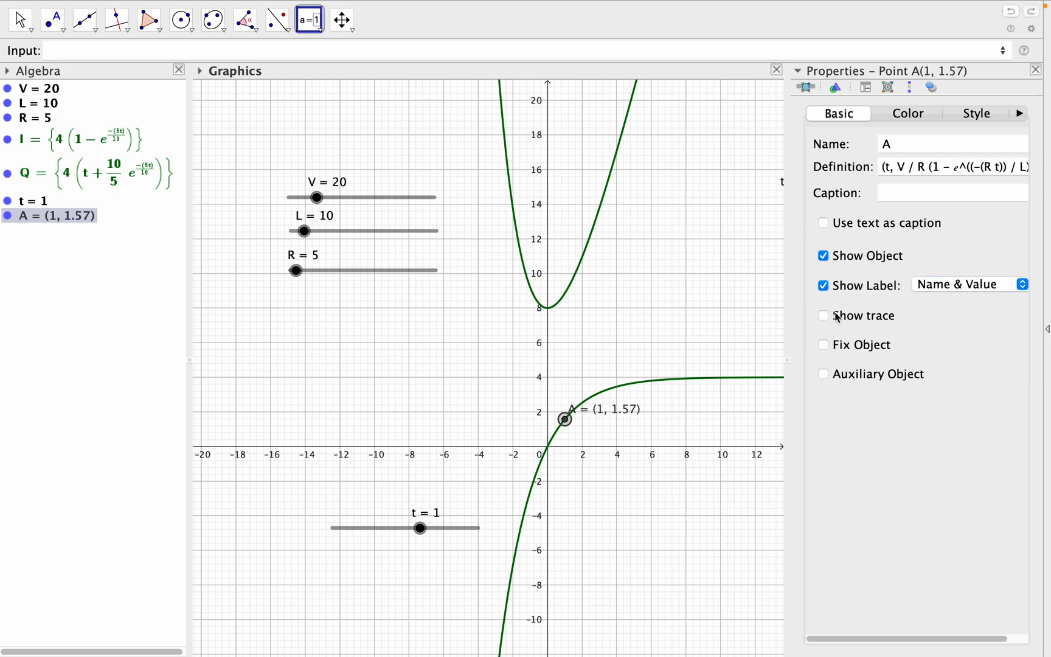
{"action": "left_click", "coordinate": [1037, 71]}
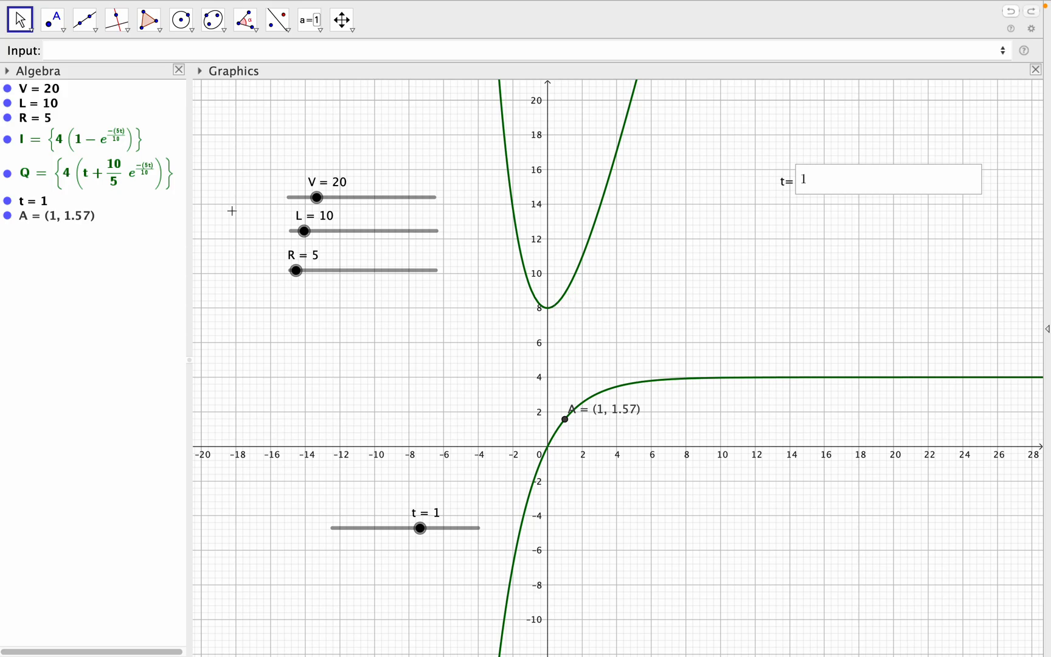
Begin the definition of point B in the input bar as B=(t,(V/R)(t + (L))
{"action": "left_click", "coordinate": [83, 54]}
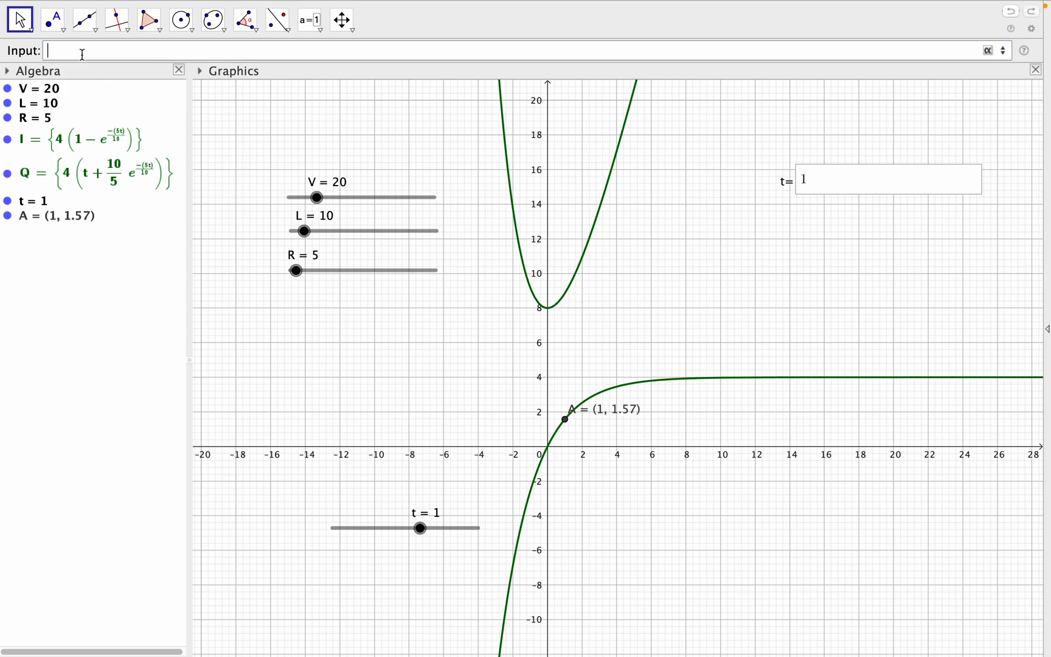
{"action": "type", "text": "B="}
{"action": "type", "text": "(t,("}
{"action": "type", "text": "V/"}
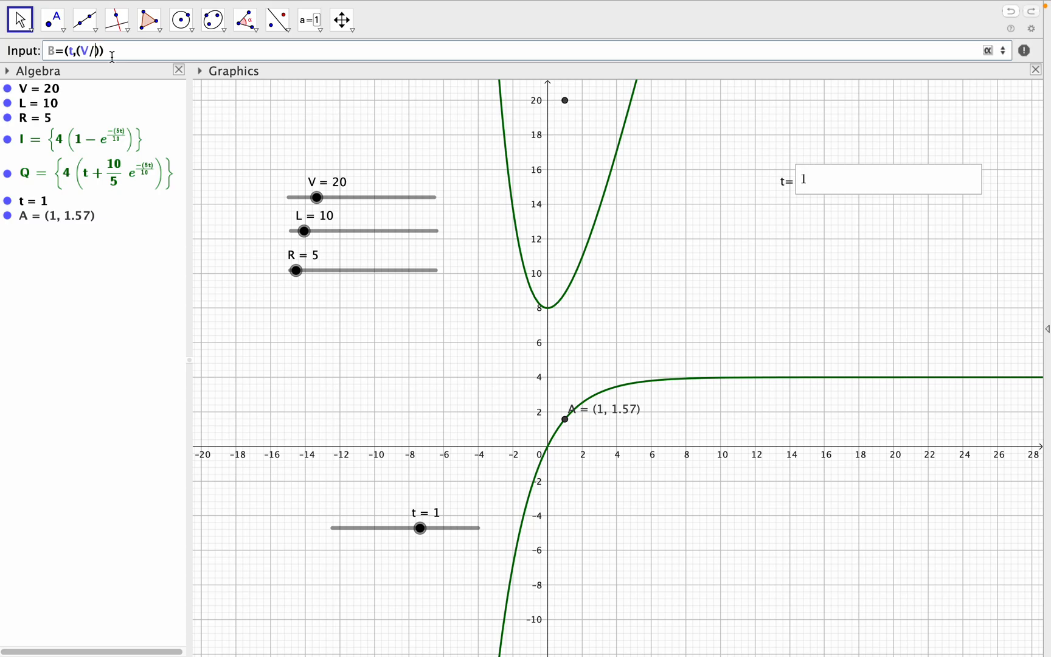
{"action": "type", "text": "R"}
{"action": "type", "text": ")(t + (L"}
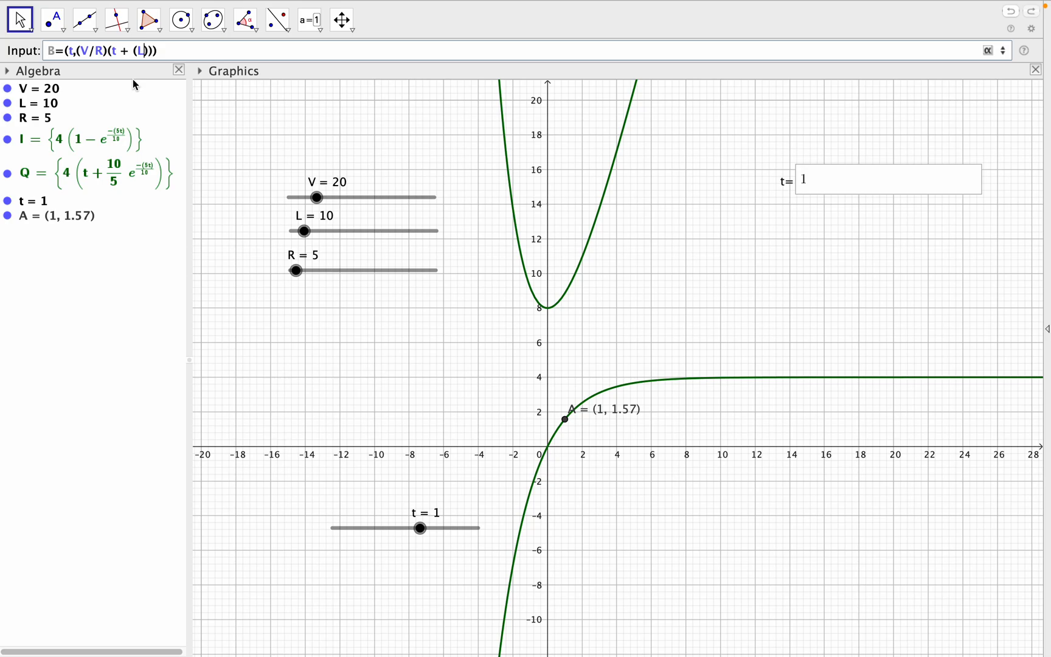
Complete the last term of B as (L/R)e^(-(Rt)/L) and create the point on the charge curve
{"action": "type", "text": "/R)e^"}
{"action": "type", "text": "(-("}
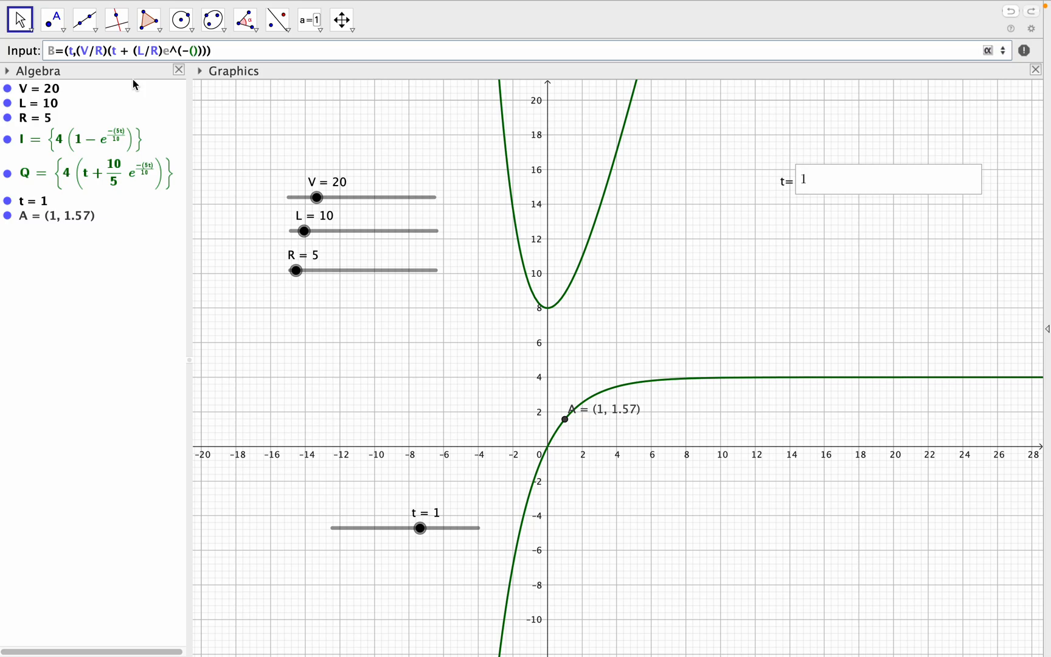
{"action": "type", "text": "Rt"}
{"action": "key", "text": "Right"}
{"action": "type", "text": "/"}
{"action": "type", "text": "L"}
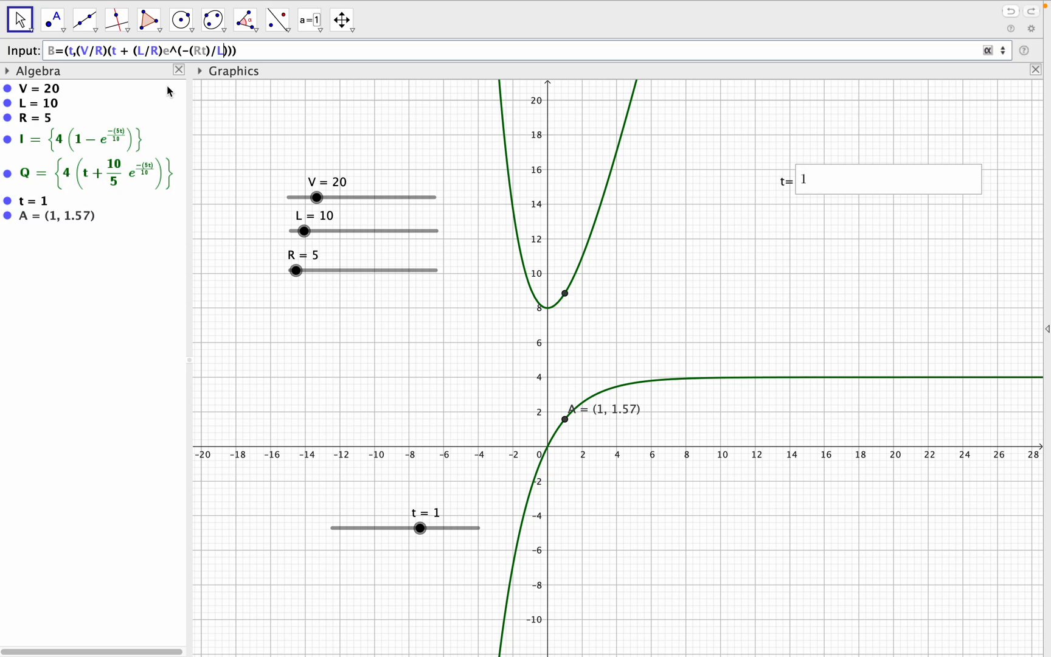
{"action": "key", "text": "Right"}
{"action": "left_click", "coordinate": [246, 53]}
{"action": "type", "text": ")"}
{"action": "key", "text": "Return"}
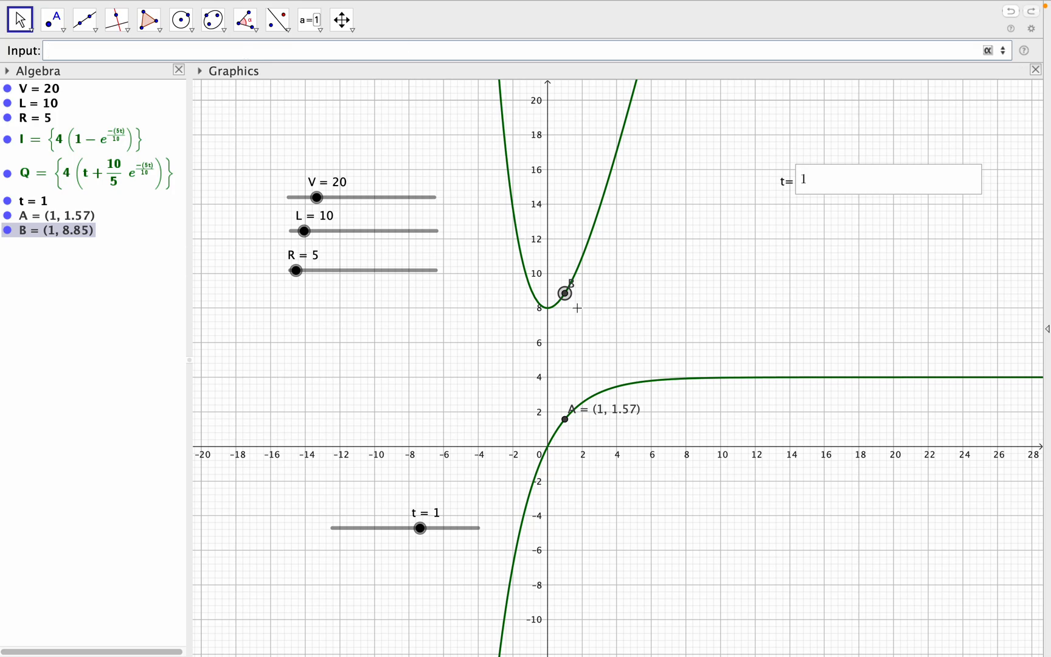
Move the label of point B directly above the point and set it to show Name & Value
{"action": "left_click_drag", "start_coordinate": [572, 286], "coordinate": [563, 278]}
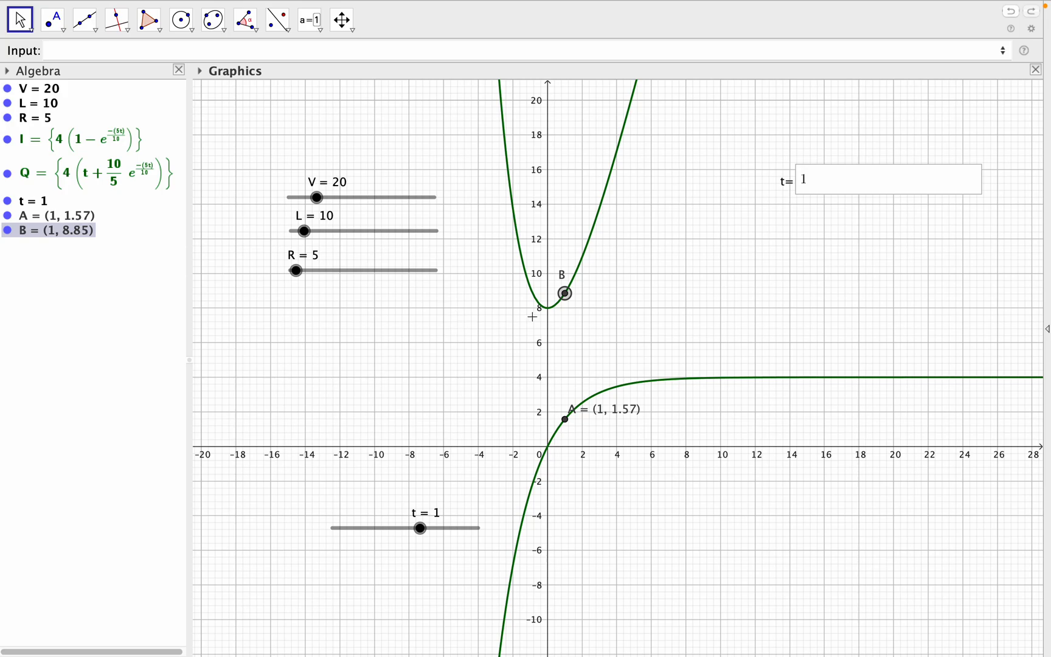
{"action": "right_click", "coordinate": [566, 296]}
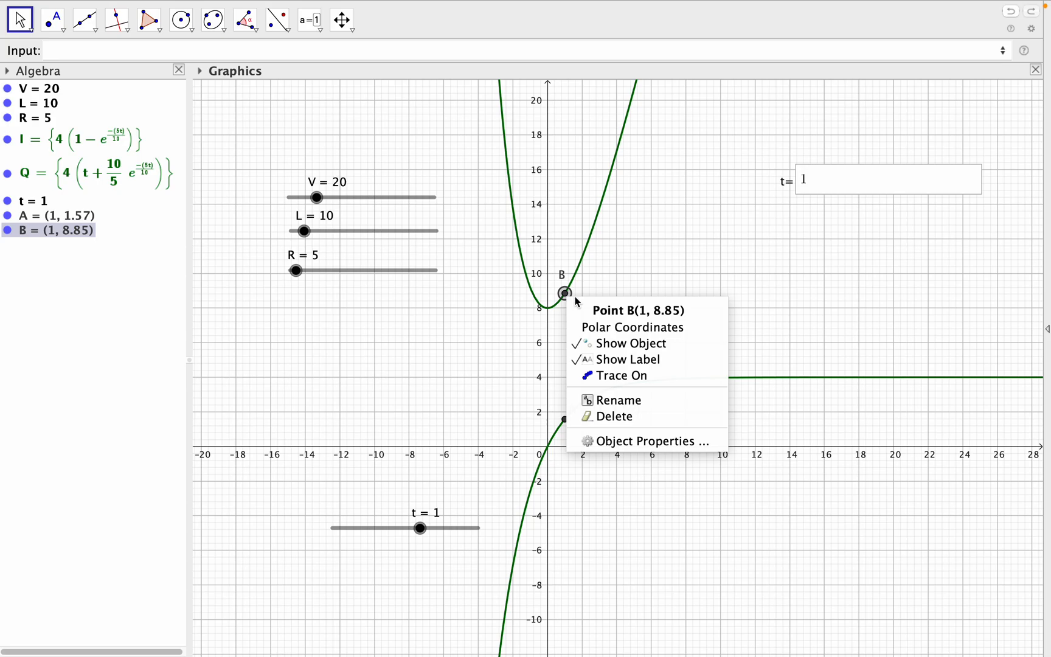
{"action": "left_click", "coordinate": [624, 444]}
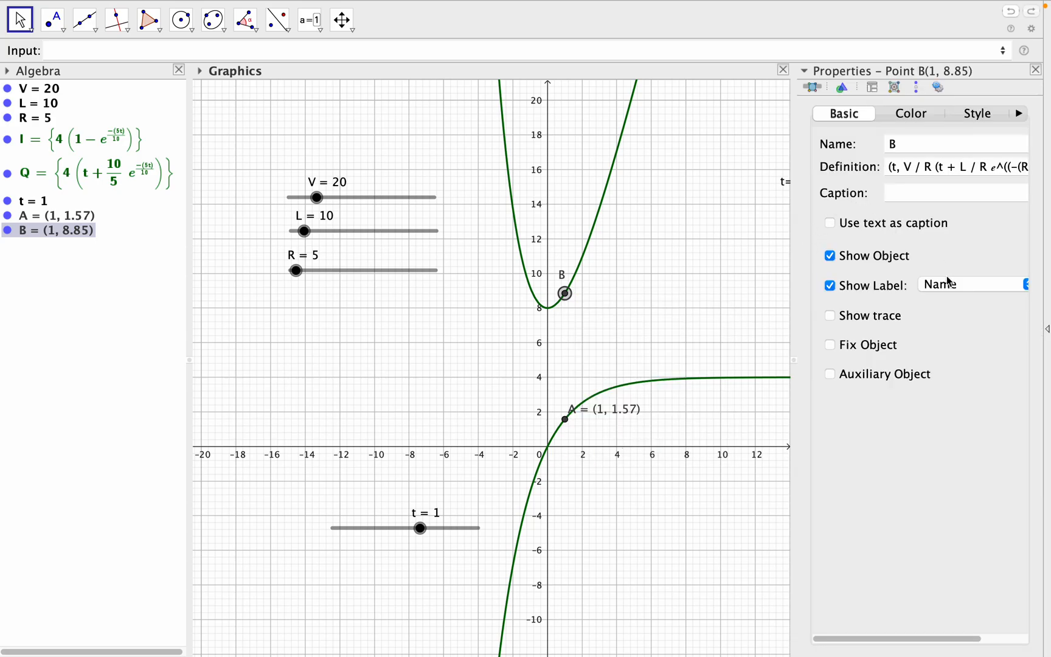
{"action": "left_click", "coordinate": [985, 287]}
{"action": "left_click", "coordinate": [977, 300]}
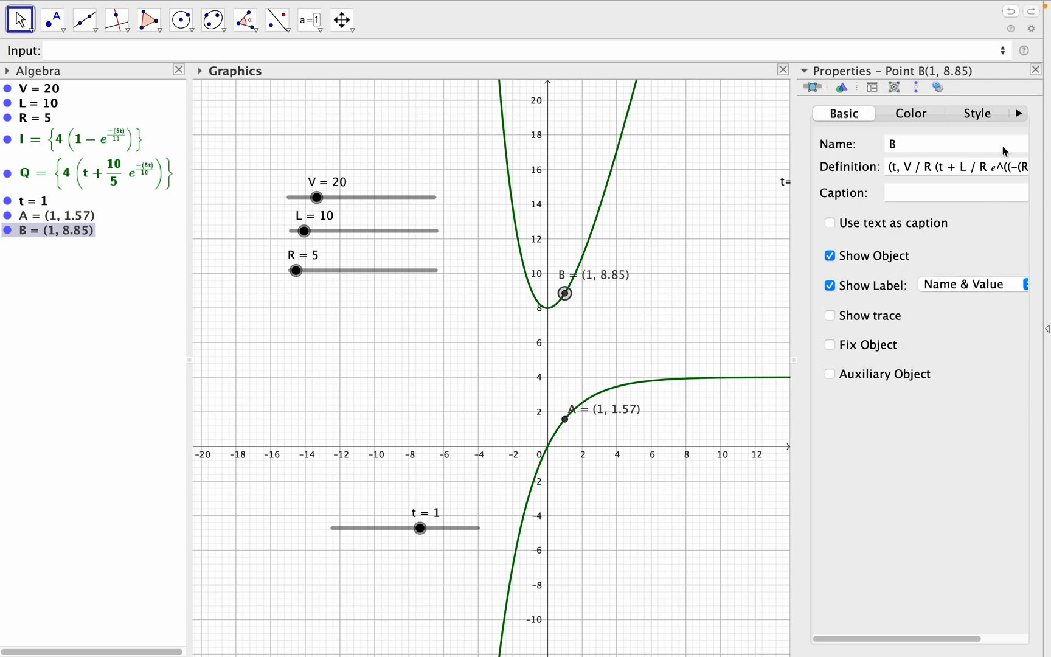
{"action": "left_click", "coordinate": [1035, 69]}
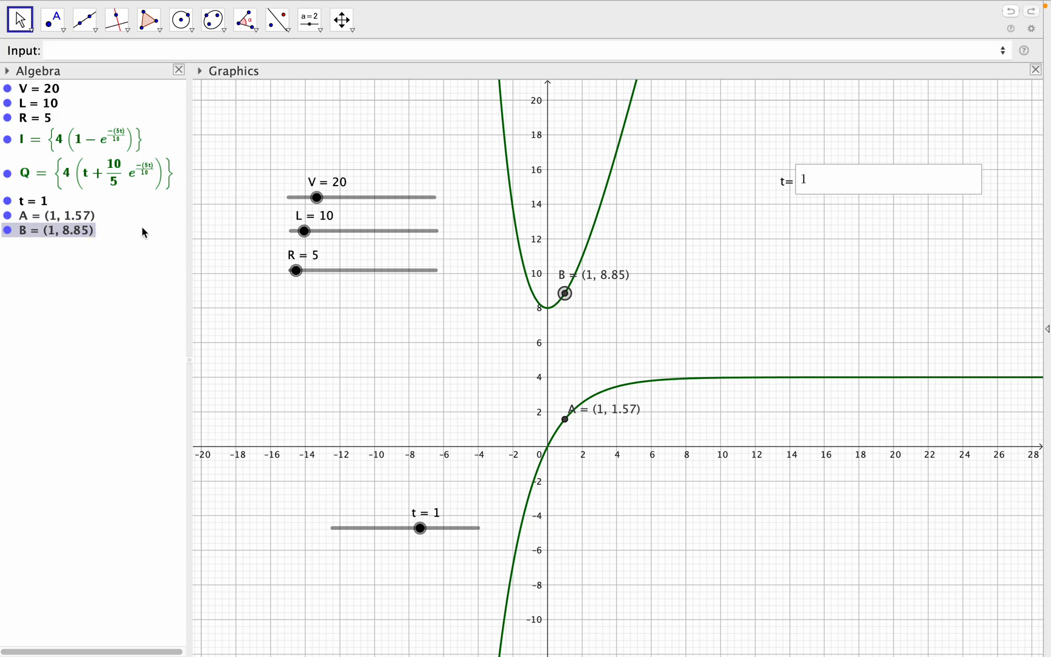
Switch to the Pages document Ex-10 of AM-2, examine its output table for t, i(t) and Q(t), and return to full-screen GeoGebra
{"action": "mouse_move", "coordinate": [38, 6]}
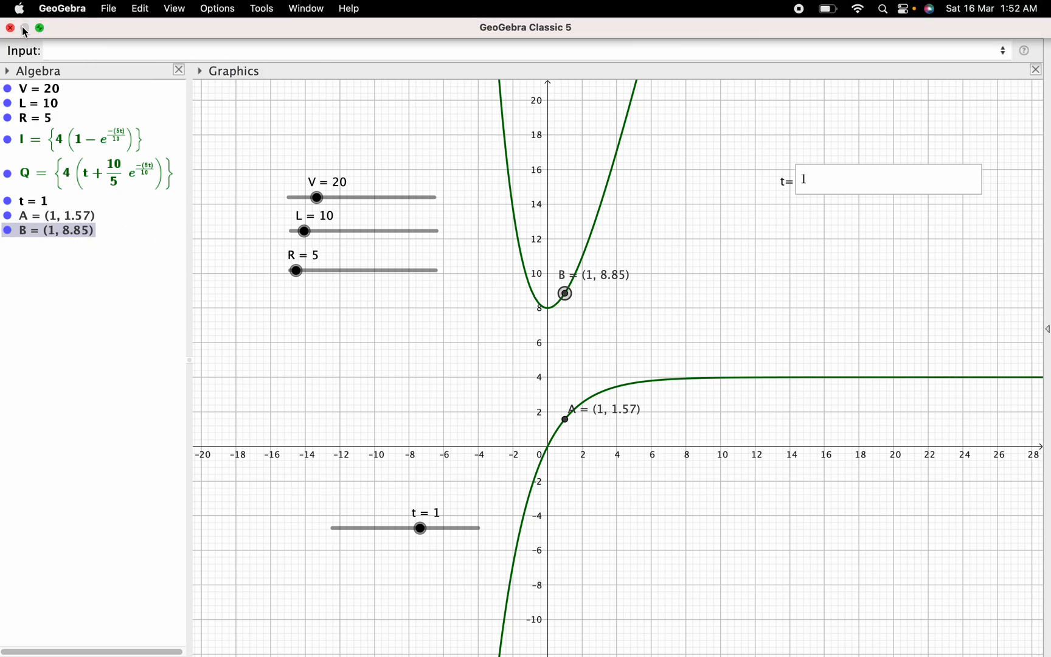
{"action": "left_click", "coordinate": [41, 30]}
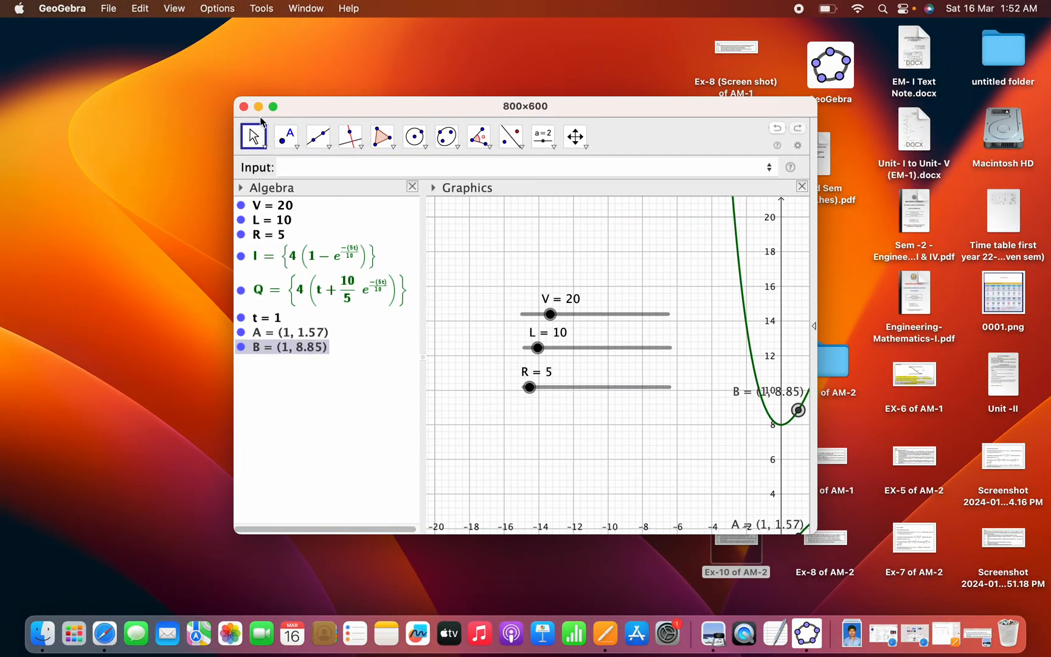
{"action": "left_click", "coordinate": [950, 644]}
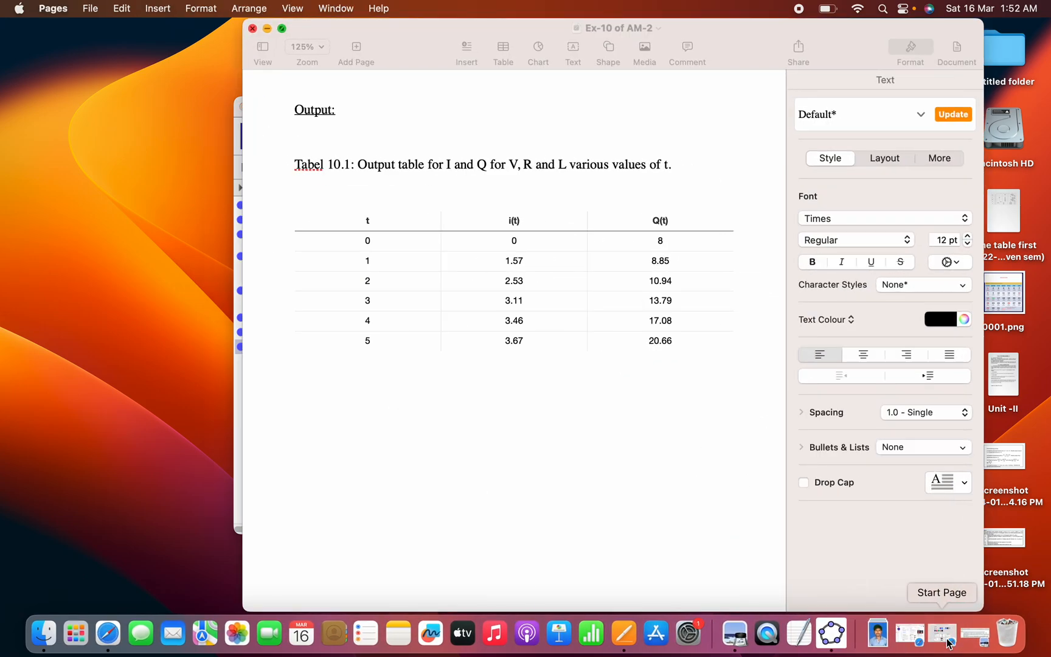
{"action": "left_click", "coordinate": [281, 28]}
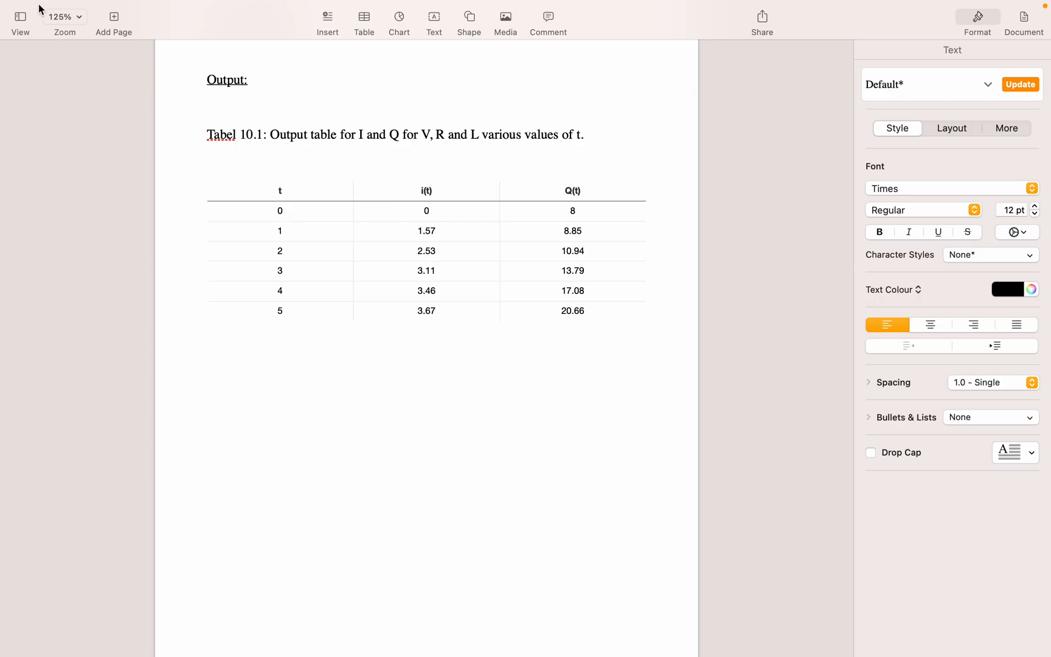
{"action": "mouse_move", "coordinate": [40, 5]}
{"action": "left_click", "coordinate": [39, 28]}
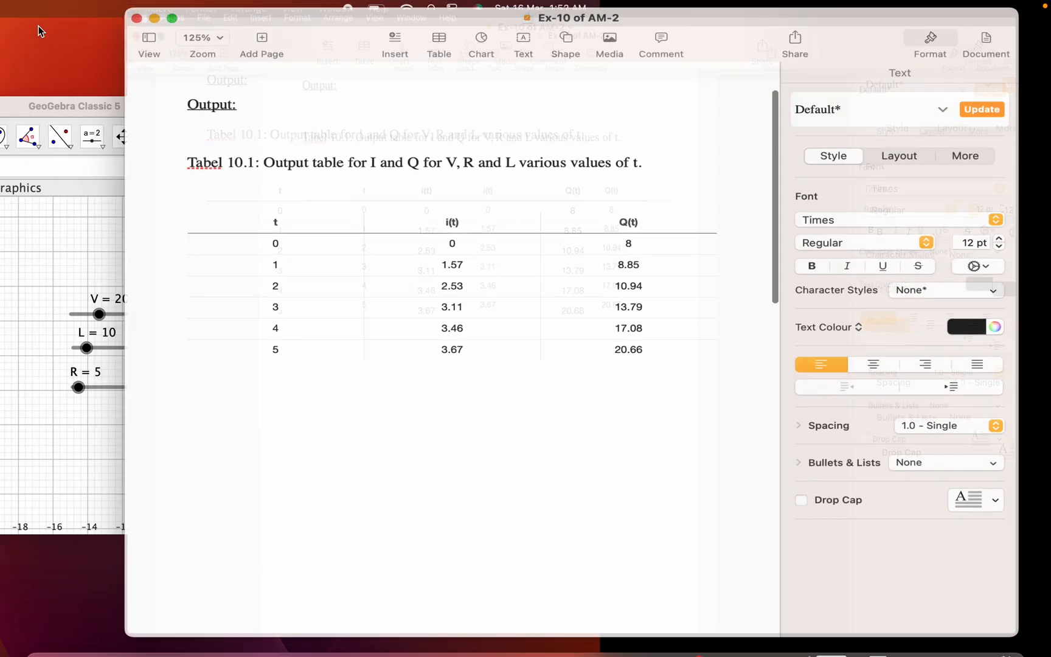
{"action": "left_click", "coordinate": [268, 29]}
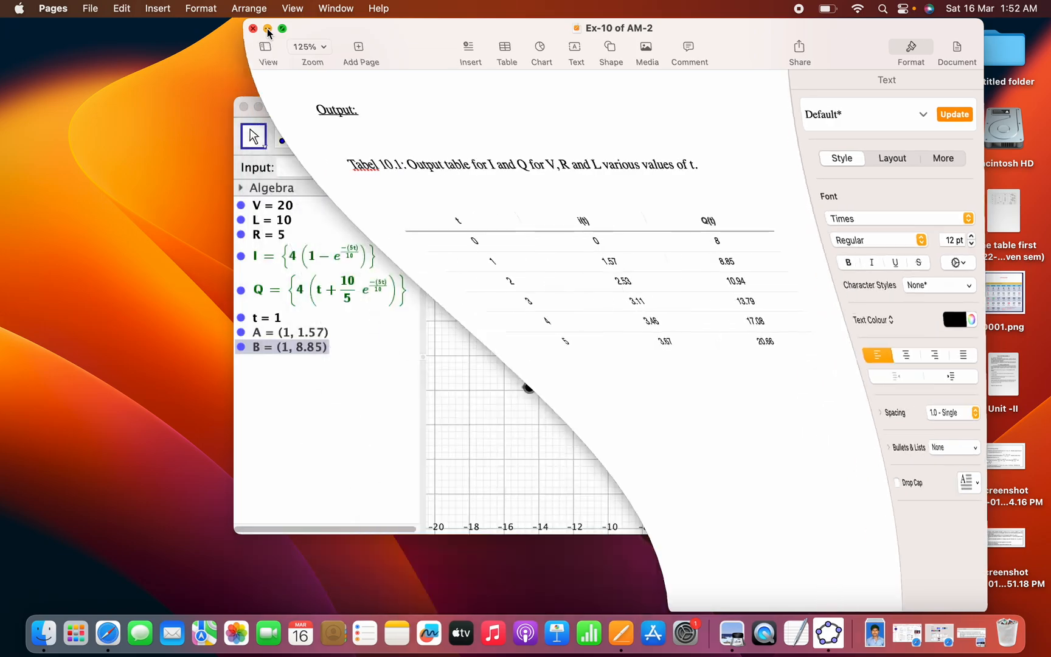
{"action": "left_click", "coordinate": [274, 107]}
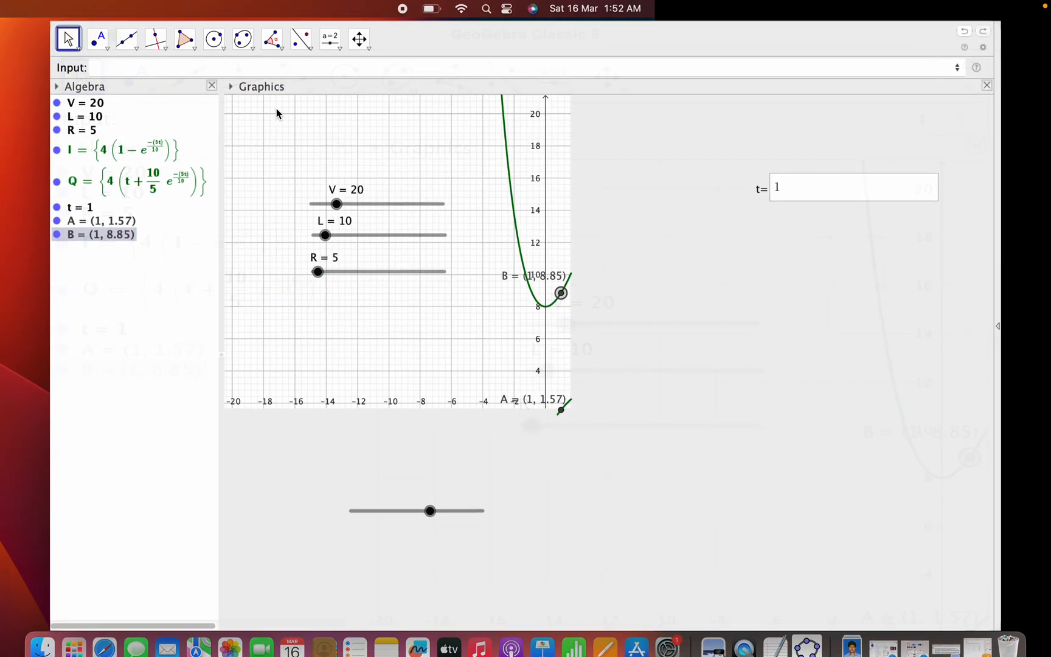
Set t to 0 in the linked input box to evaluate points A and B
{"action": "left_click", "coordinate": [817, 188]}
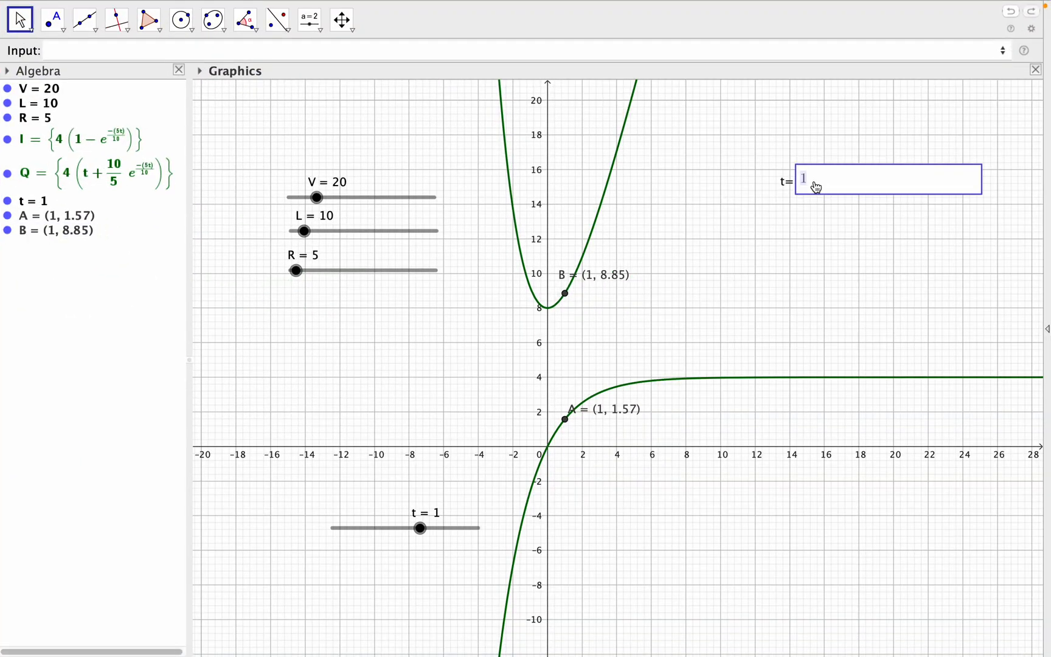
{"action": "key", "text": "BackSpace"}
{"action": "type", "text": "0"}
{"action": "key", "text": "Return"}
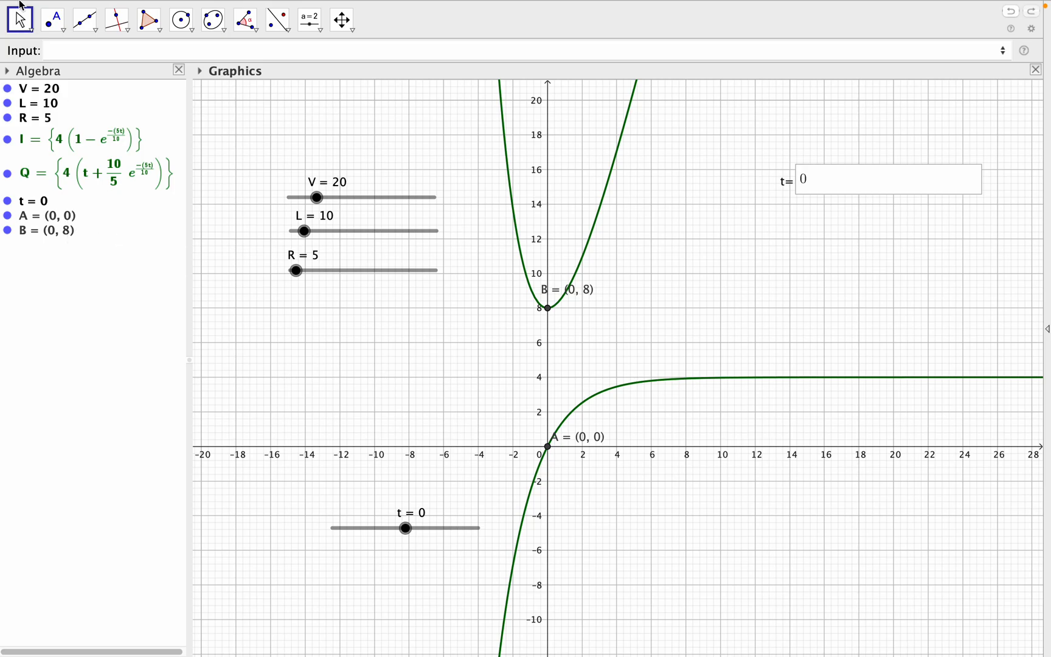
Consult Table 10.1 in the Pages document Ex-10 of AM-2, then return to full-screen GeoGebra and set t to 2 in the linked input box
{"action": "mouse_move", "coordinate": [35, 5]}
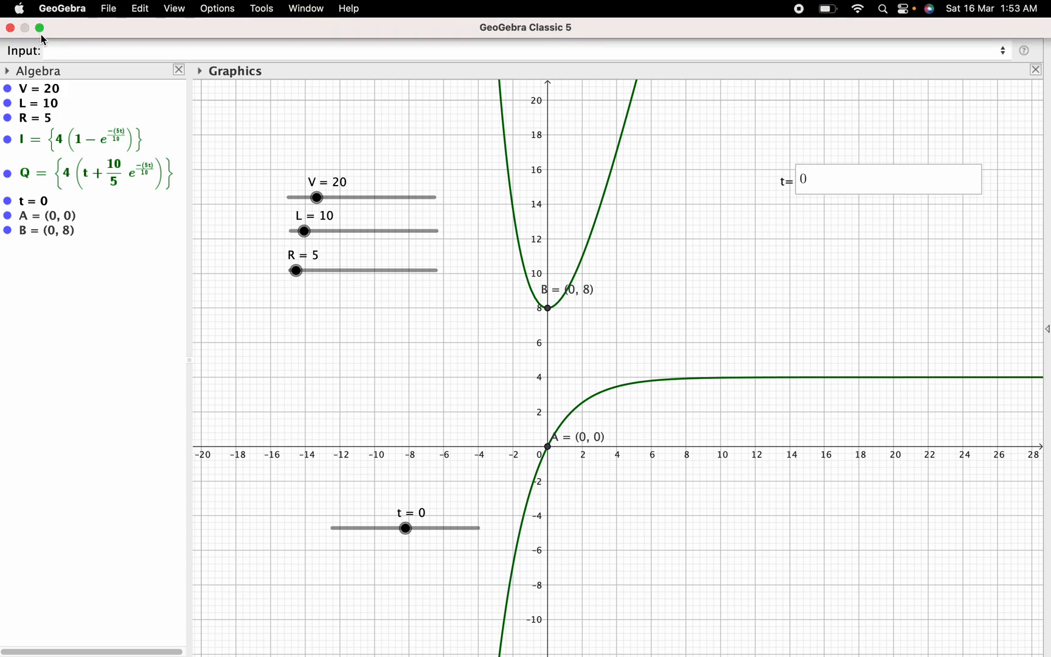
{"action": "mouse_move", "coordinate": [40, 29]}
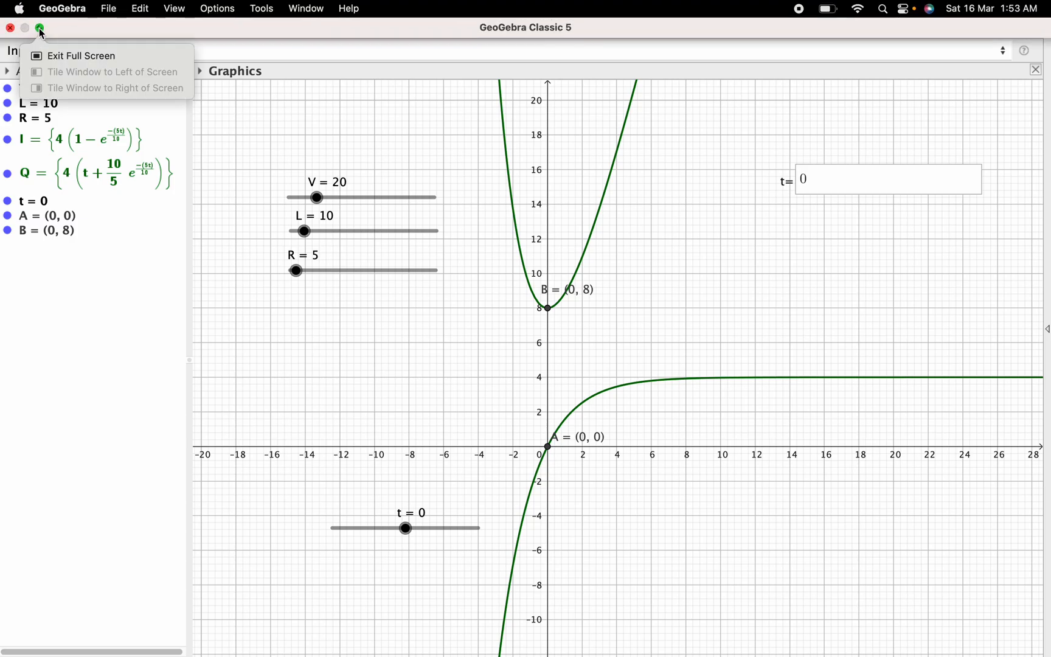
{"action": "left_click", "coordinate": [40, 29]}
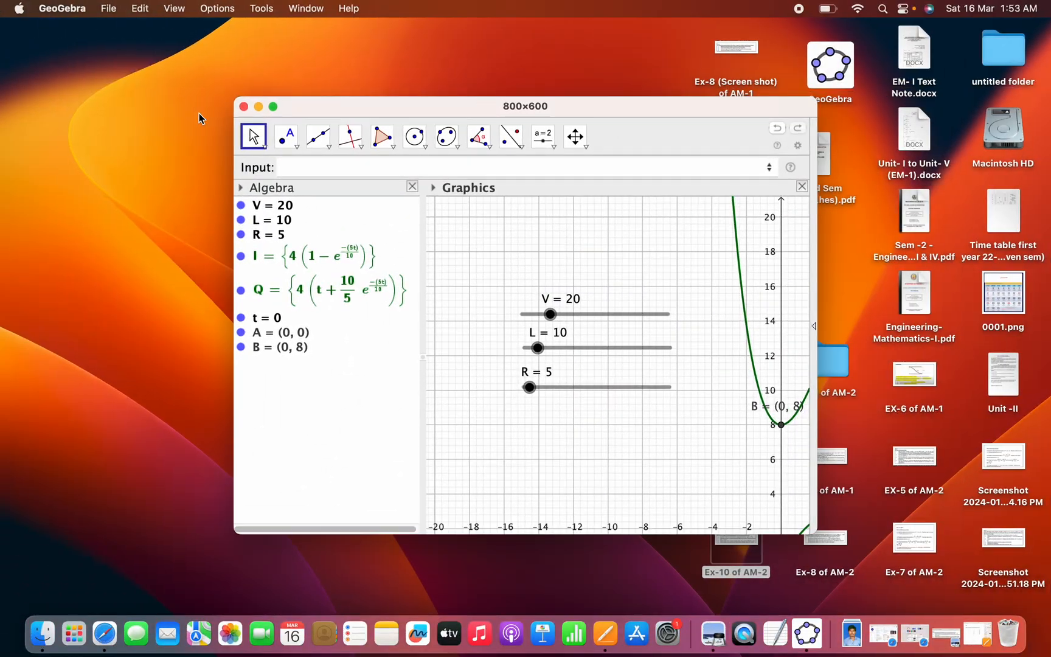
{"action": "left_click", "coordinate": [981, 632]}
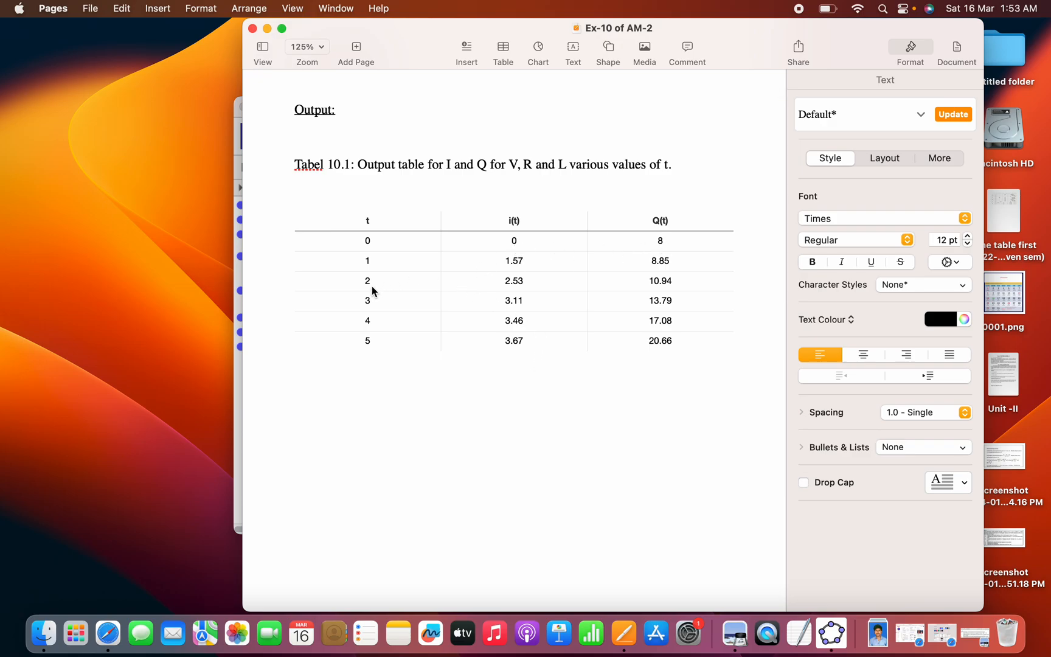
{"action": "left_click", "coordinate": [267, 28]}
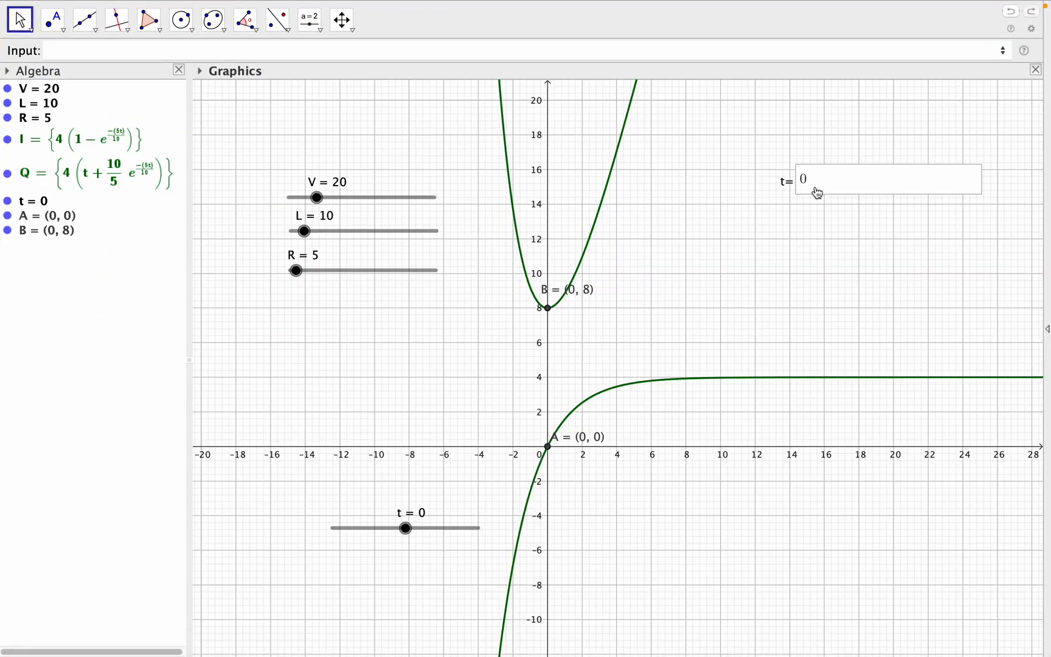
{"action": "left_click", "coordinate": [812, 193]}
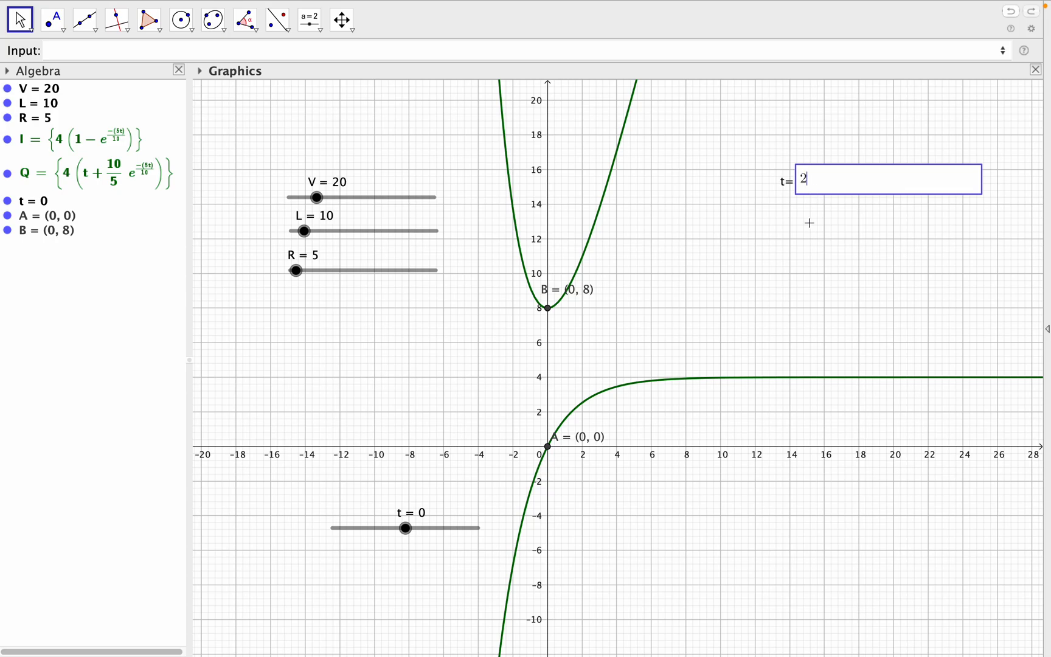
{"action": "left_click", "coordinate": [805, 259]}
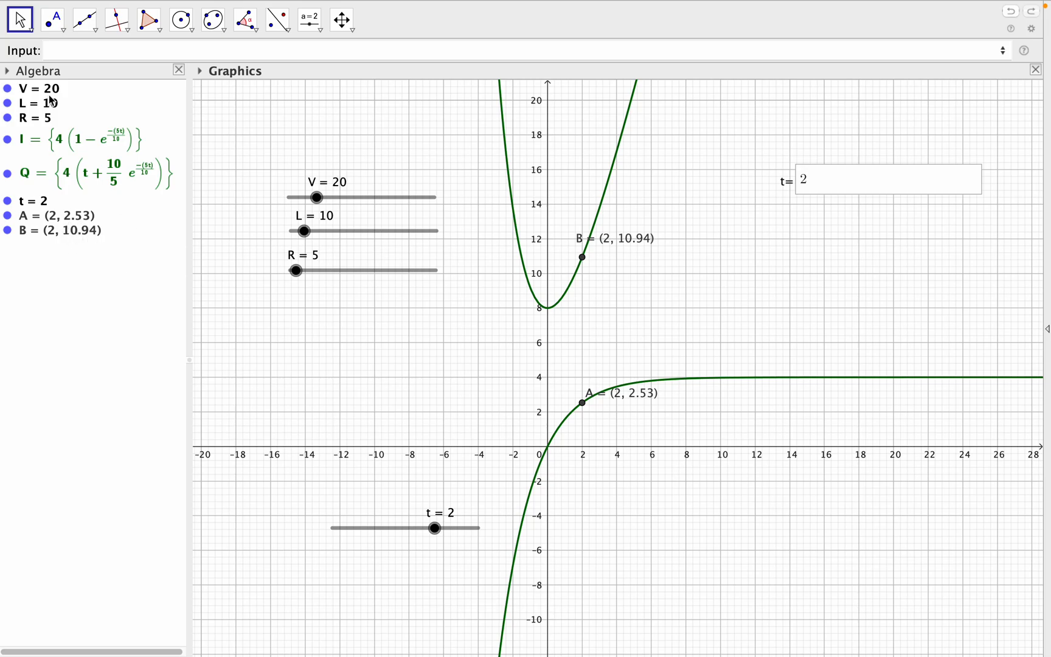
Switch to the Pages document Ex-10 of AM-2, compare the t = 2 row of Table 10.1, and return to full-screen GeoGebra
{"action": "mouse_move", "coordinate": [34, 3]}
{"action": "left_click", "coordinate": [40, 28]}
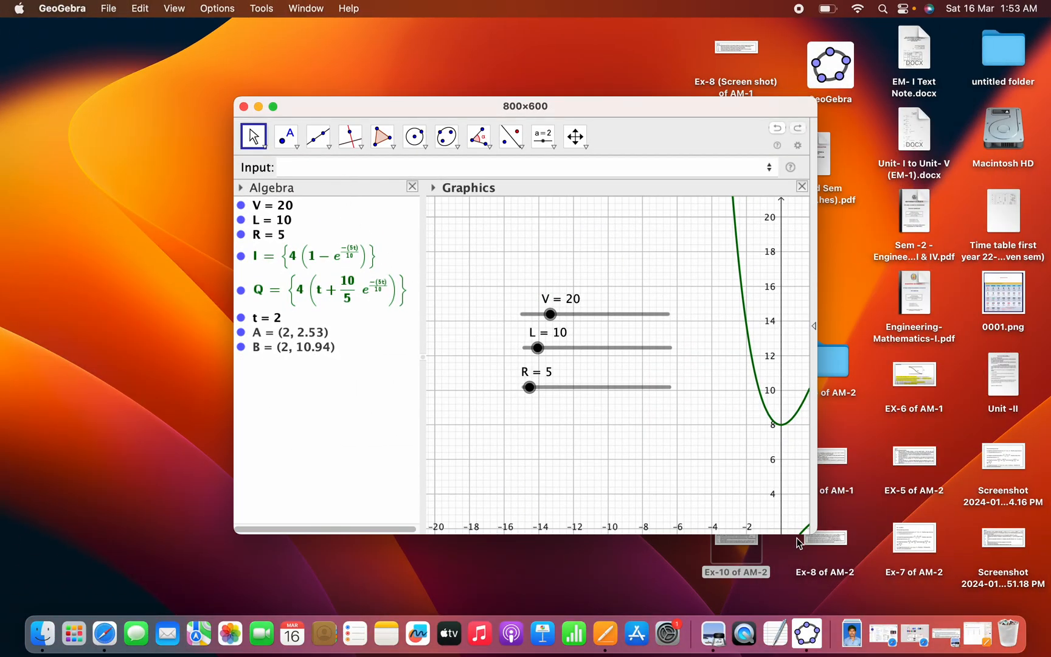
{"action": "left_click", "coordinate": [977, 633]}
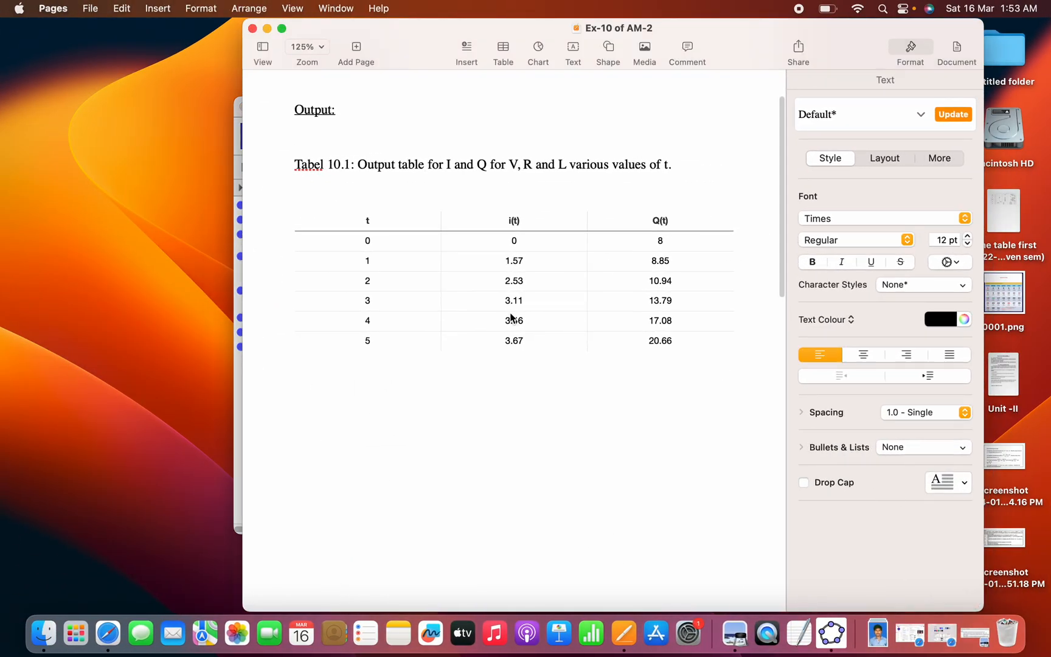
{"action": "left_click", "coordinate": [282, 28]}
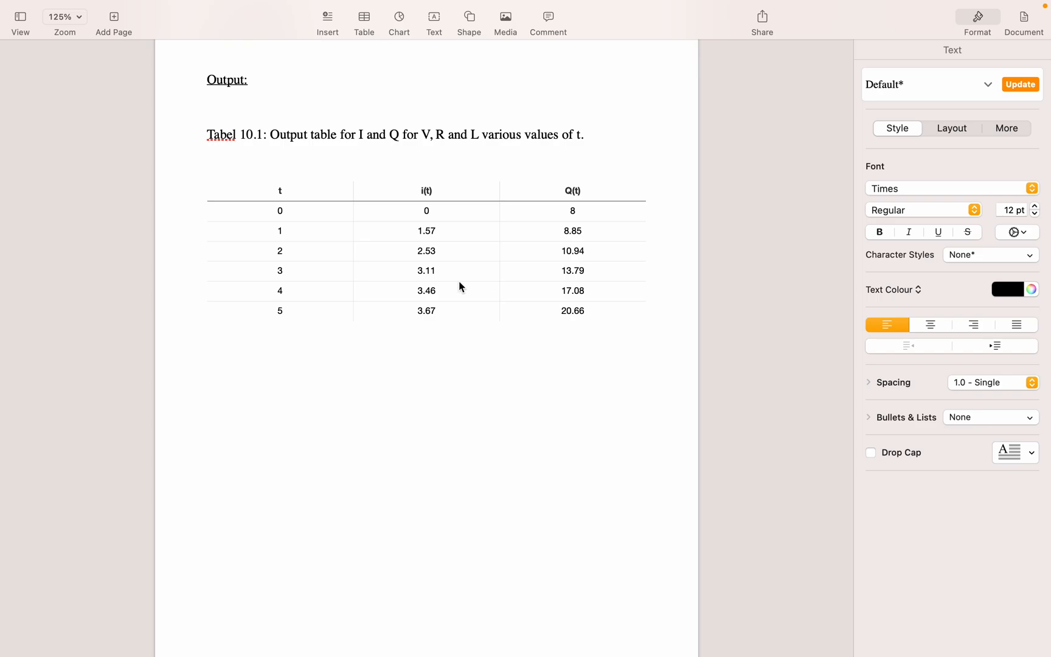
{"action": "mouse_move", "coordinate": [63, 2]}
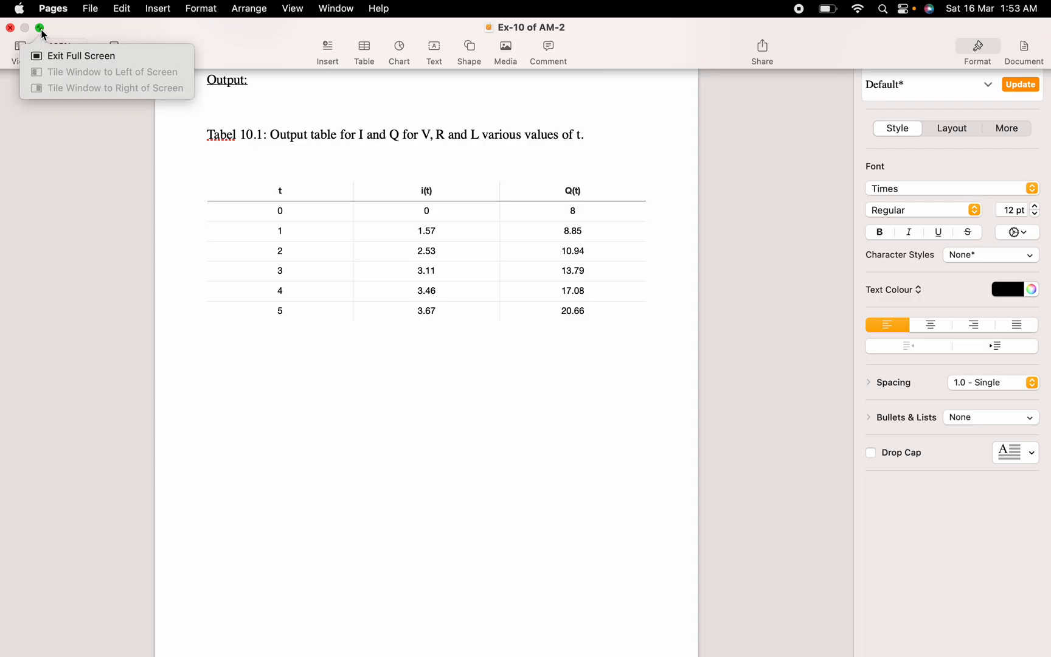
{"action": "left_click", "coordinate": [41, 30]}
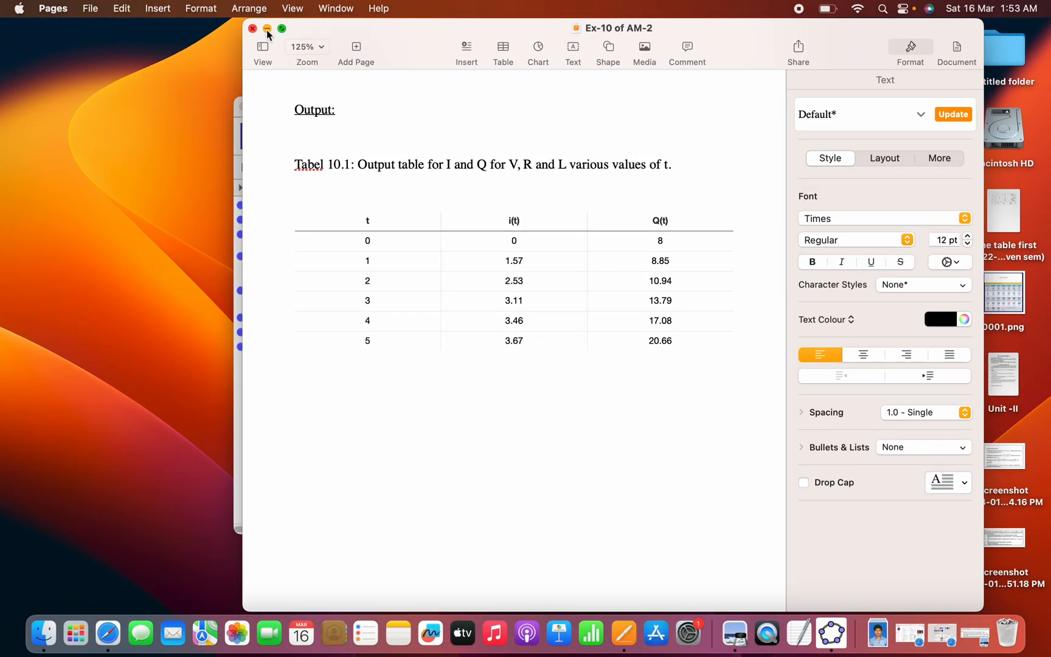
{"action": "left_click", "coordinate": [267, 29]}
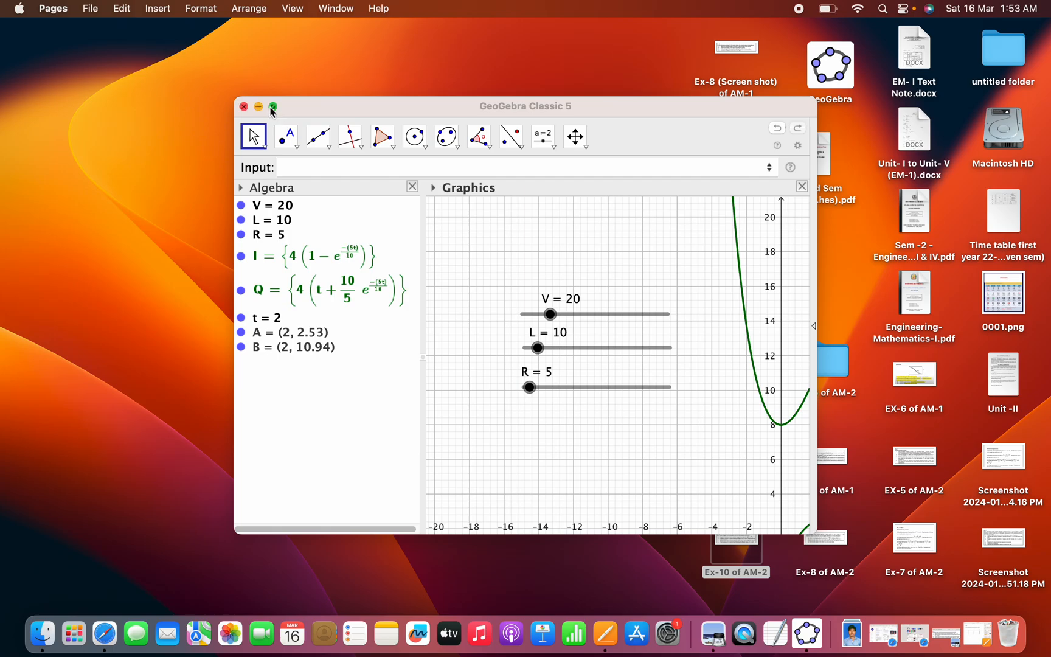
{"action": "left_click", "coordinate": [272, 107]}
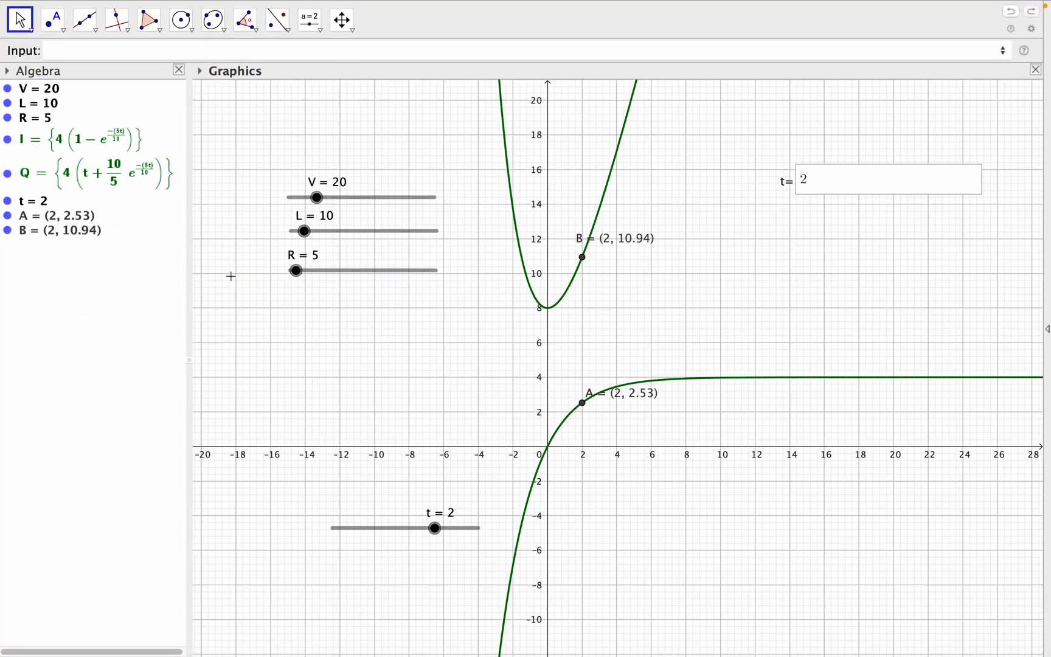
Set t to 5 in the linked input box to evaluate points A and B
{"action": "left_click", "coordinate": [814, 192]}
{"action": "type", "text": "5"}
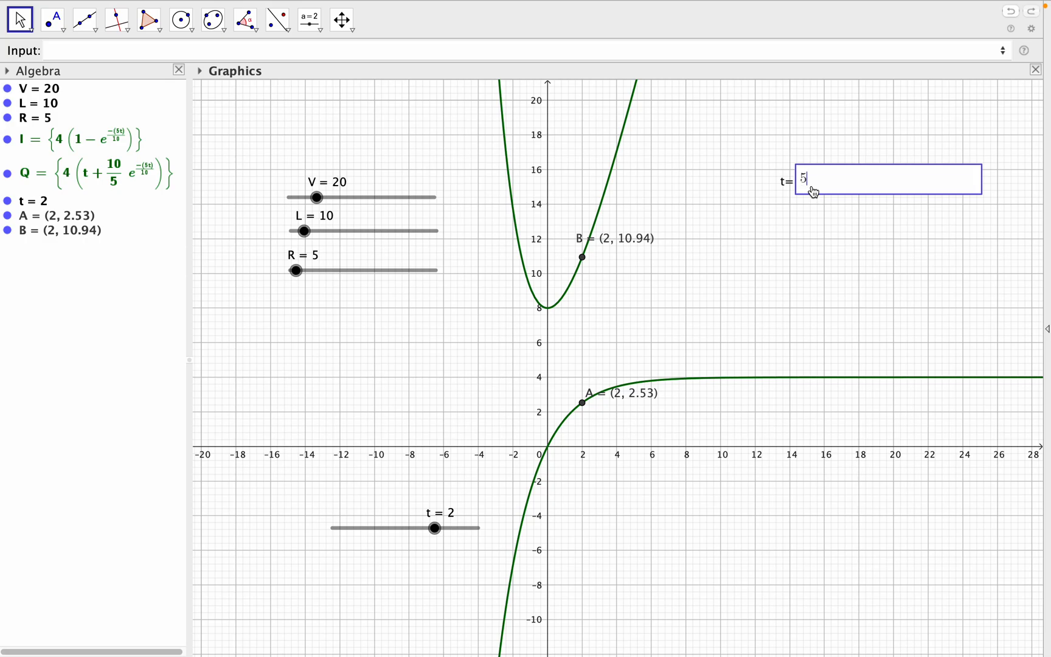
{"action": "left_click", "coordinate": [807, 253]}
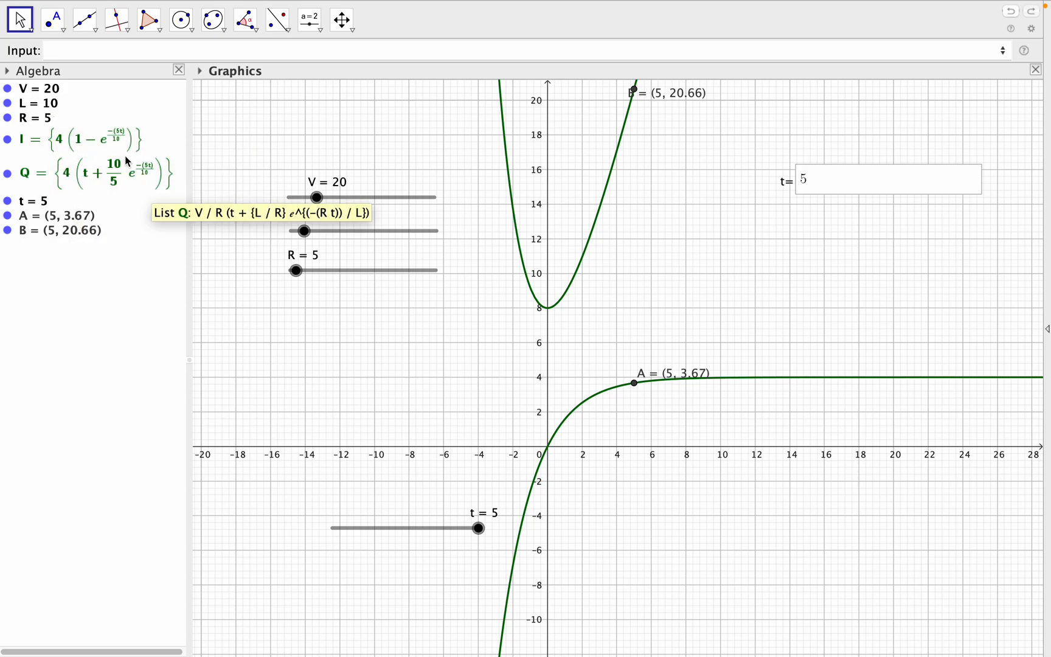
Set the definition of slider V to 25 in its object properties and close the properties
{"action": "left_click", "coordinate": [63, 94]}
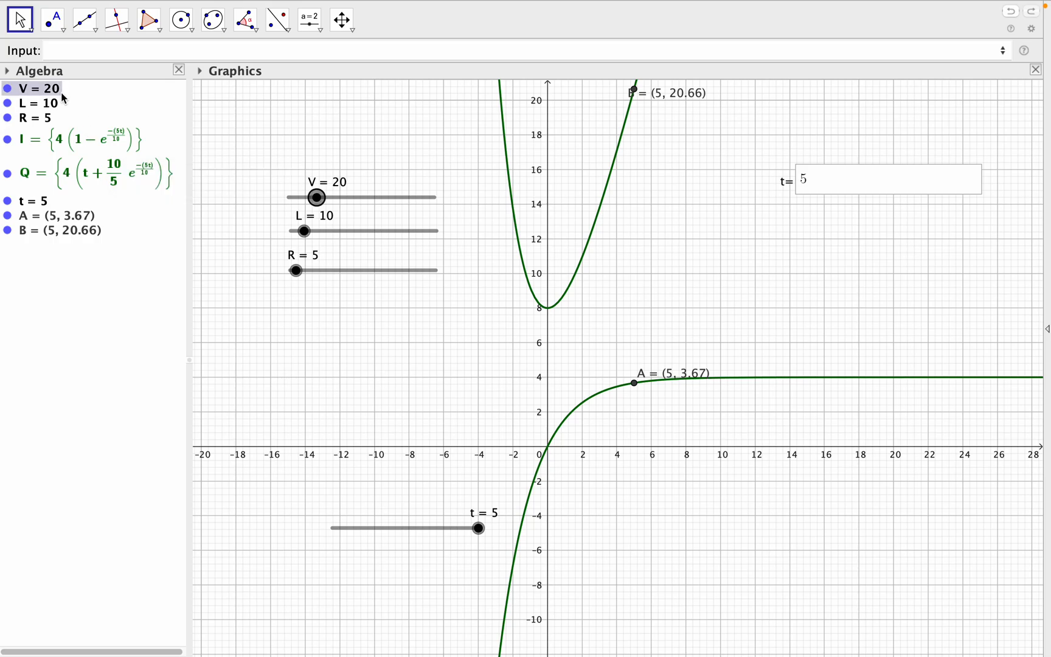
{"action": "right_click", "coordinate": [317, 198]}
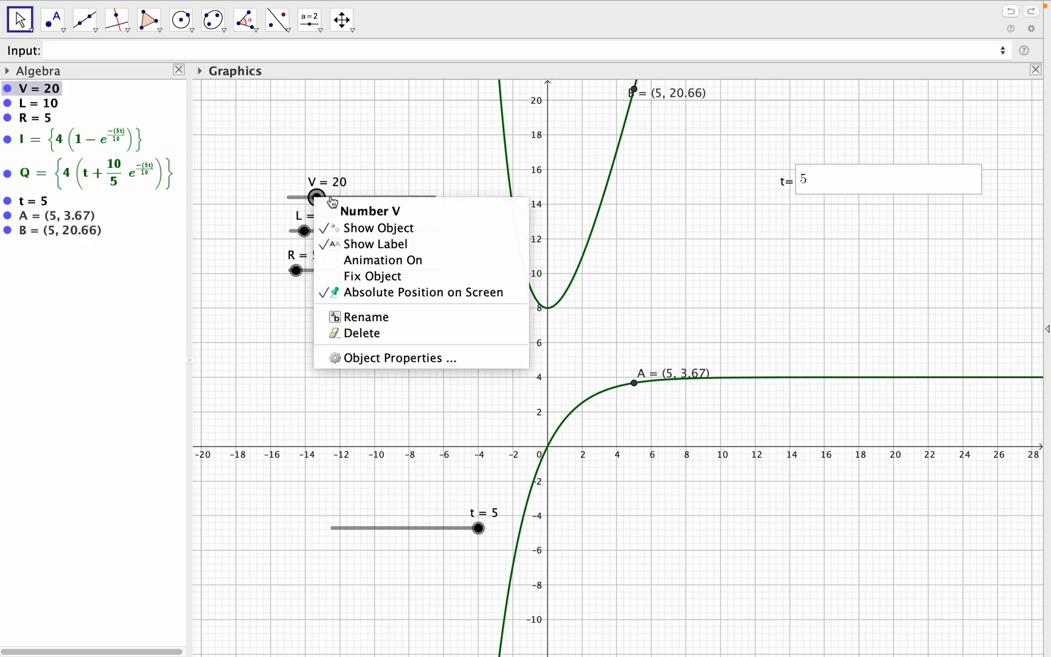
{"action": "left_click", "coordinate": [432, 359]}
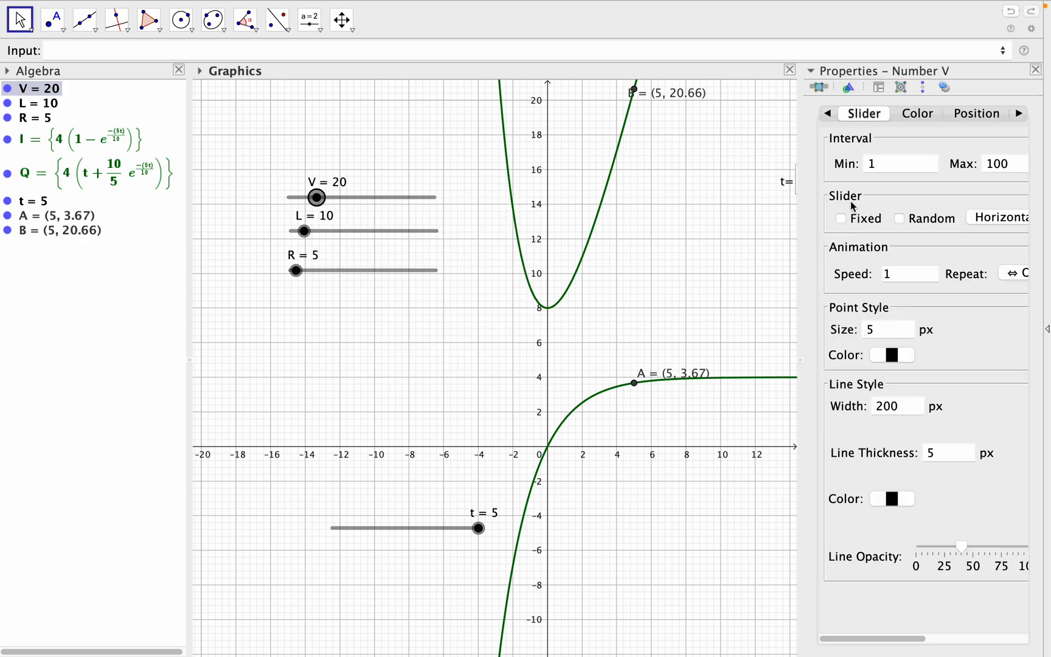
{"action": "left_click", "coordinate": [830, 119]}
{"action": "left_click_drag", "start_coordinate": [918, 166], "coordinate": [879, 176]}
{"action": "type", "text": "25"}
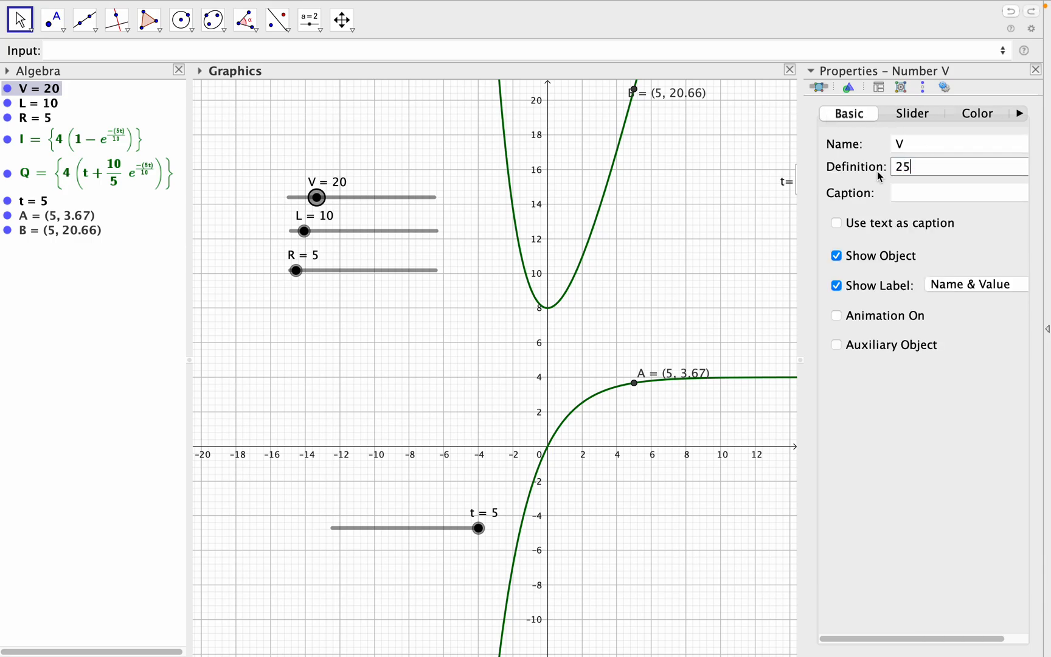
{"action": "left_click", "coordinate": [1036, 72]}
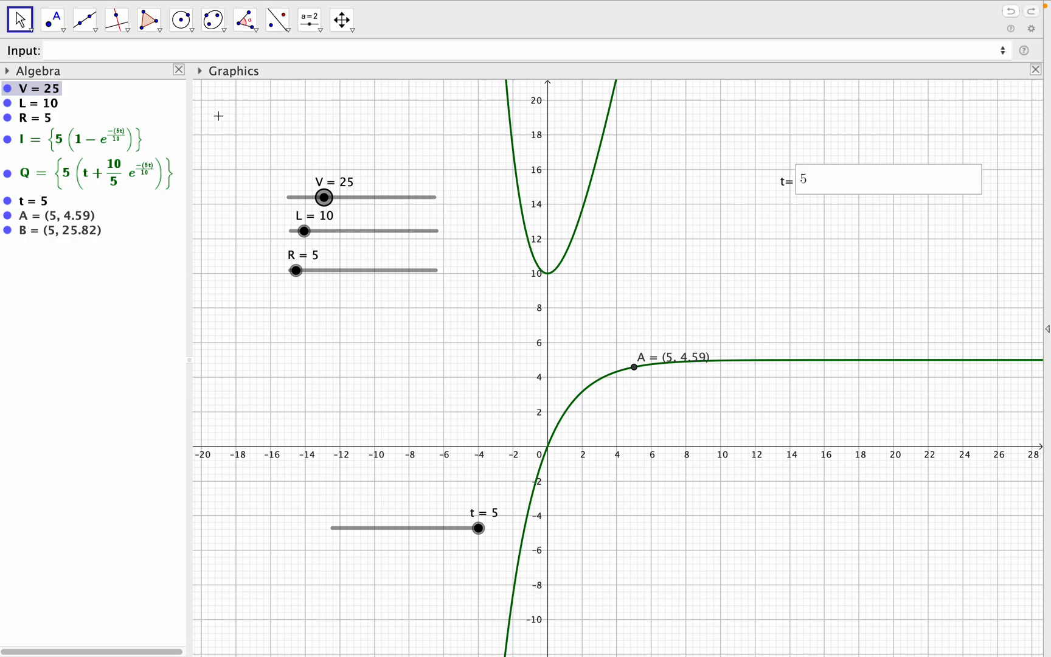
Set the definition of slider L to 15 in its object properties
{"action": "left_click", "coordinate": [41, 106]}
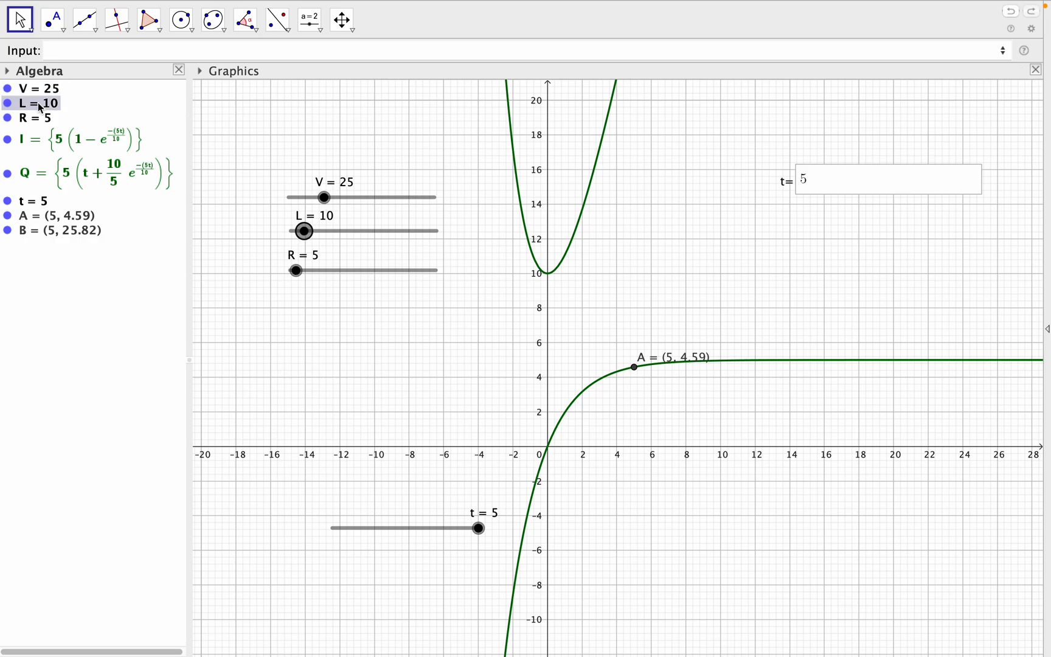
{"action": "right_click", "coordinate": [40, 108]}
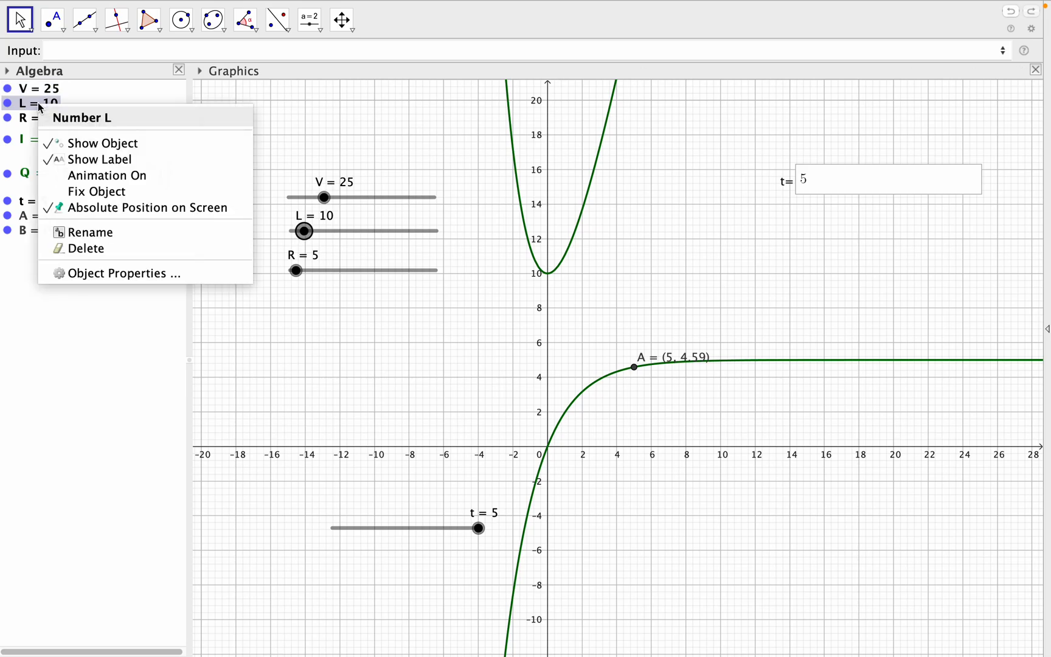
{"action": "left_click", "coordinate": [115, 271]}
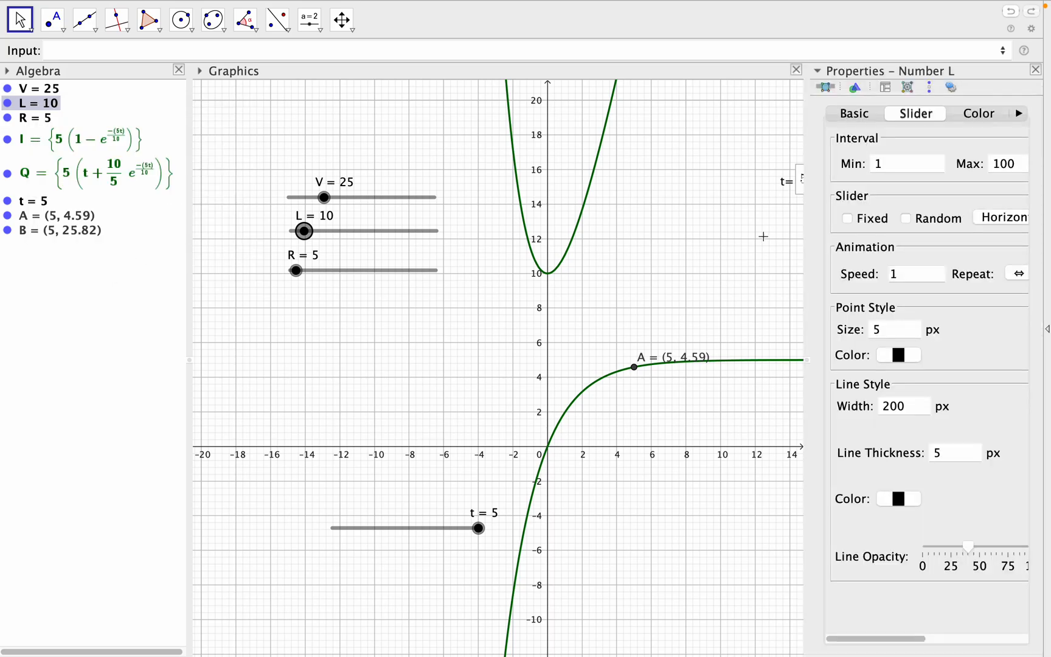
{"action": "left_click", "coordinate": [850, 116]}
{"action": "left_click", "coordinate": [921, 169]}
{"action": "key", "text": "BackSpace"}
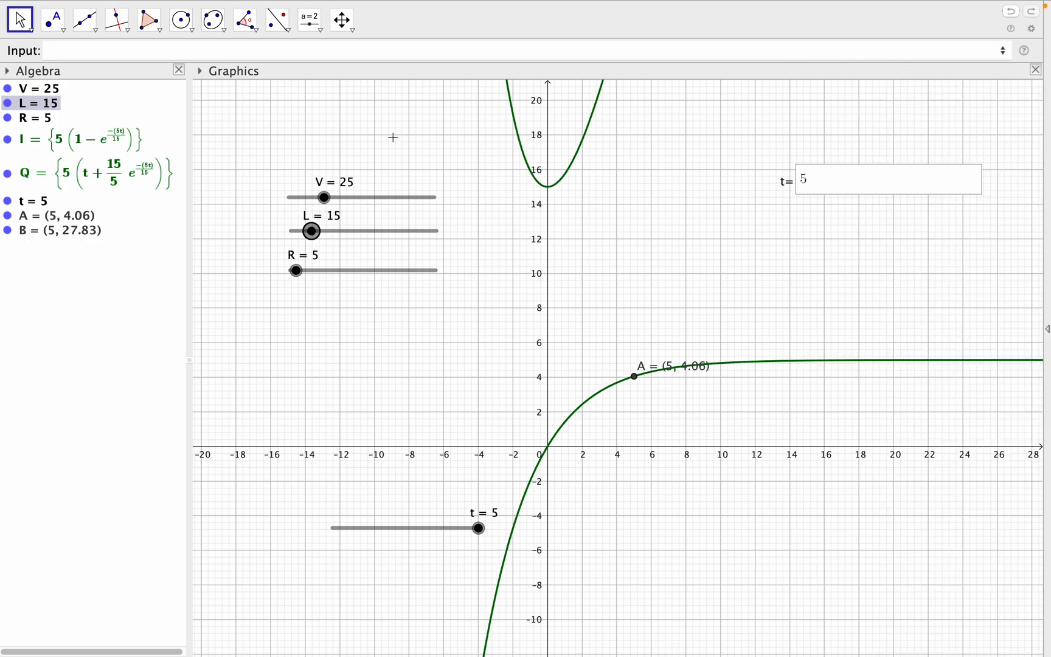
Set the definition of slider R to 10 in its object properties and close the properties
{"action": "left_click", "coordinate": [43, 123]}
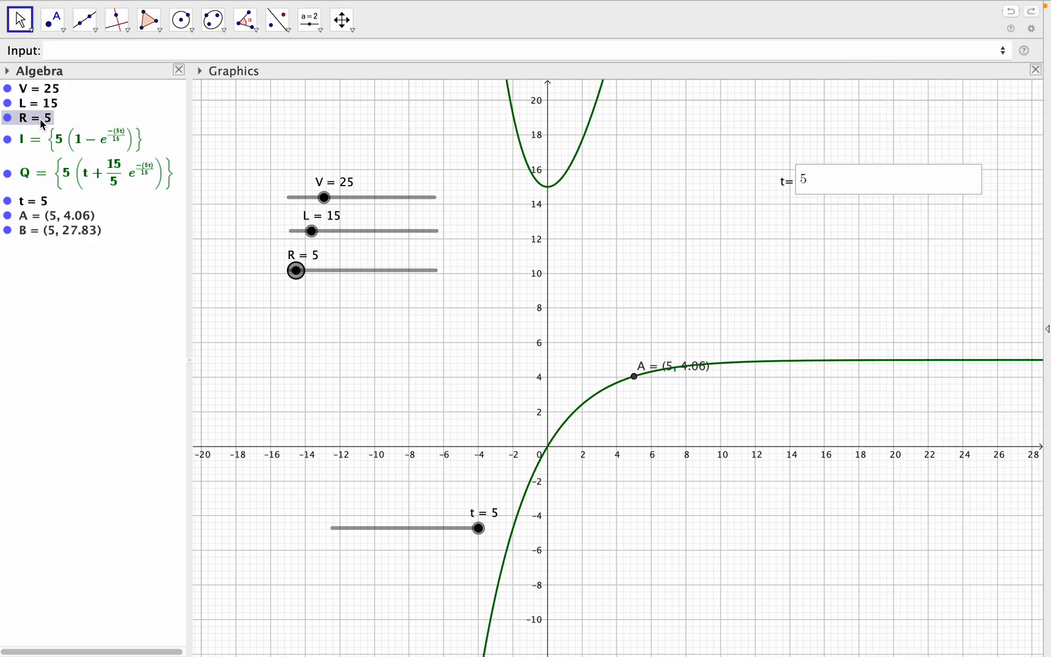
{"action": "right_click", "coordinate": [43, 123]}
{"action": "left_click", "coordinate": [122, 290]}
{"action": "left_click", "coordinate": [860, 113]}
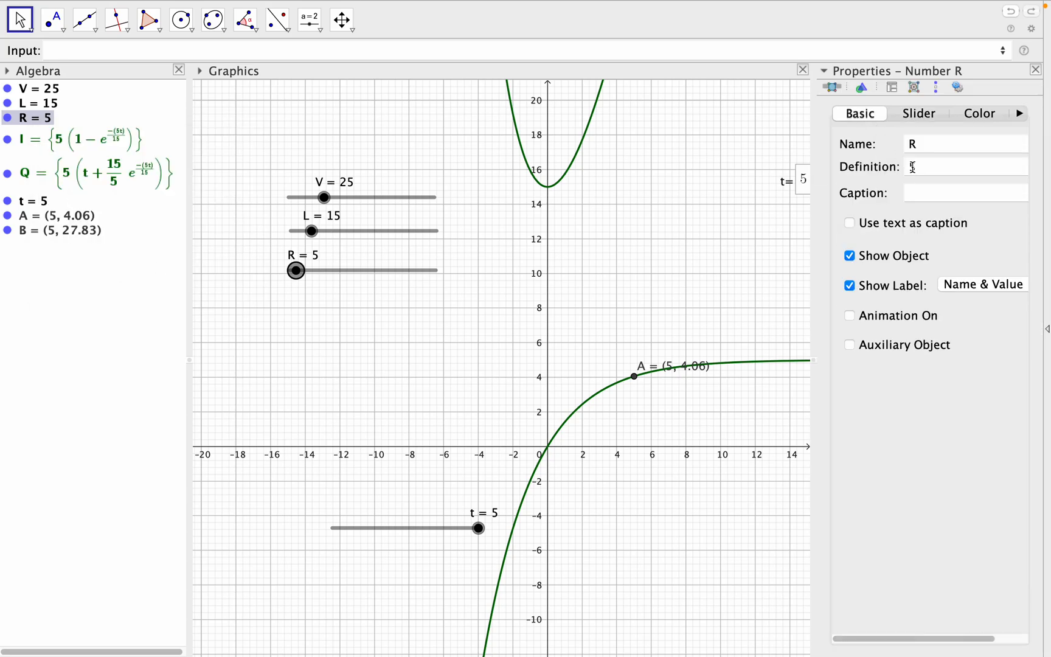
{"action": "left_click", "coordinate": [908, 169]}
{"action": "type", "text": "1"}
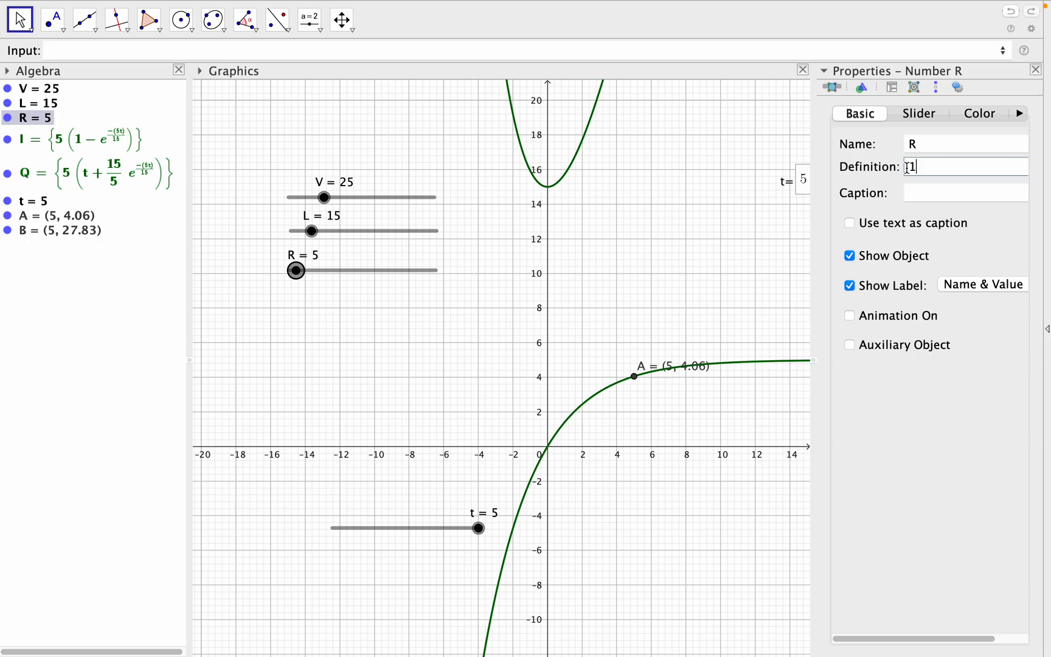
{"action": "type", "text": "0"}
{"action": "left_click", "coordinate": [1036, 70]}
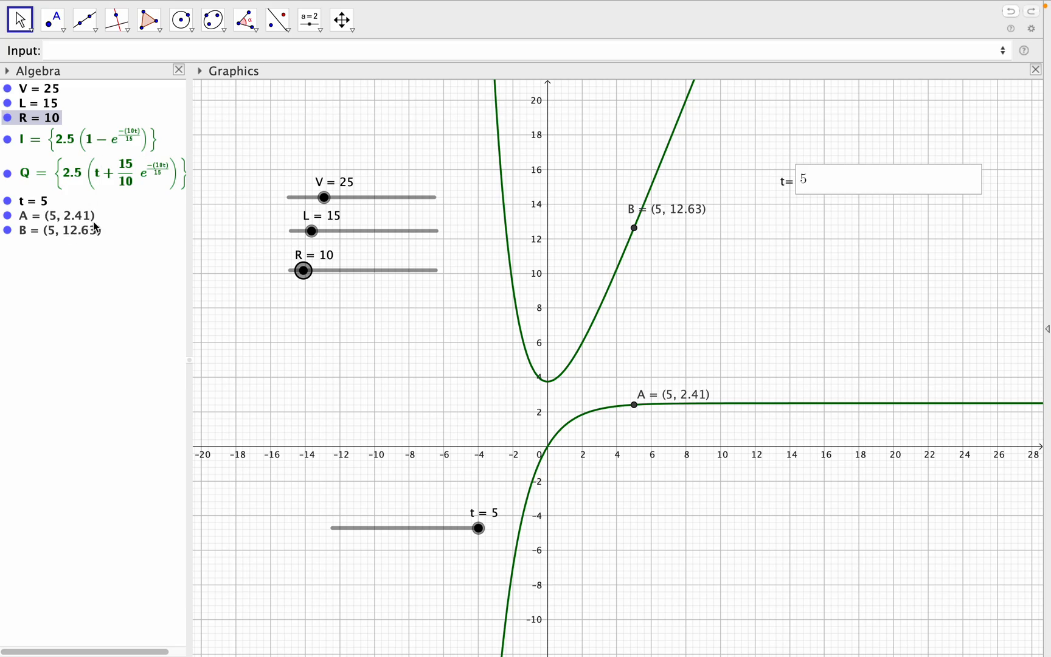
Switch to the Pages document Ex-10 of AM-2 and examine Table 10.2 for I and Q at fixed t with various V, R and L
{"action": "mouse_move", "coordinate": [28, 5]}
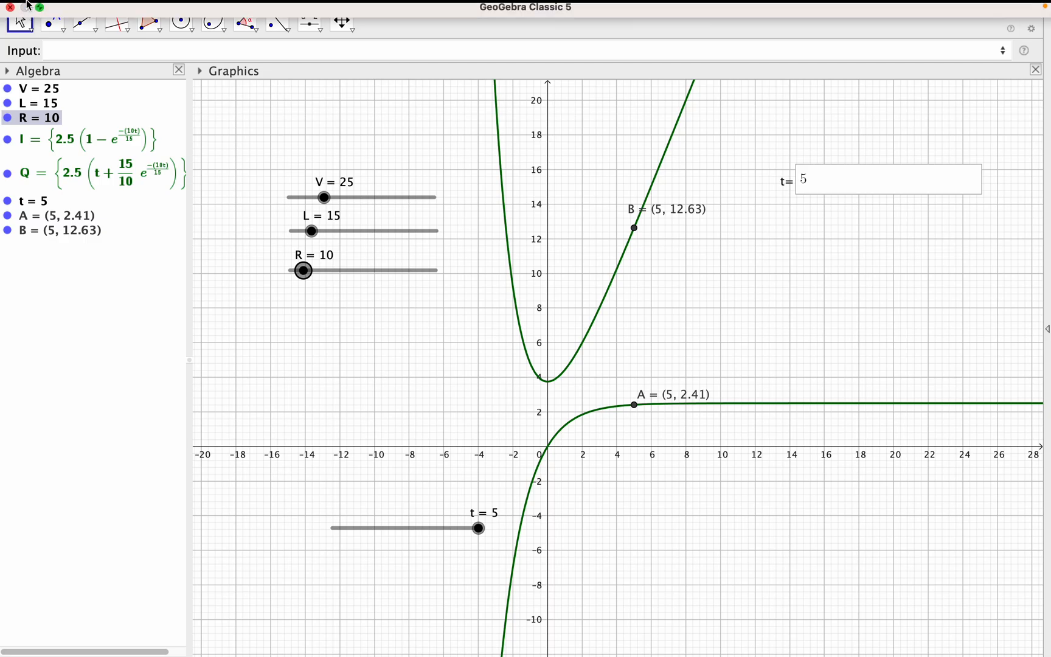
{"action": "left_click", "coordinate": [40, 29]}
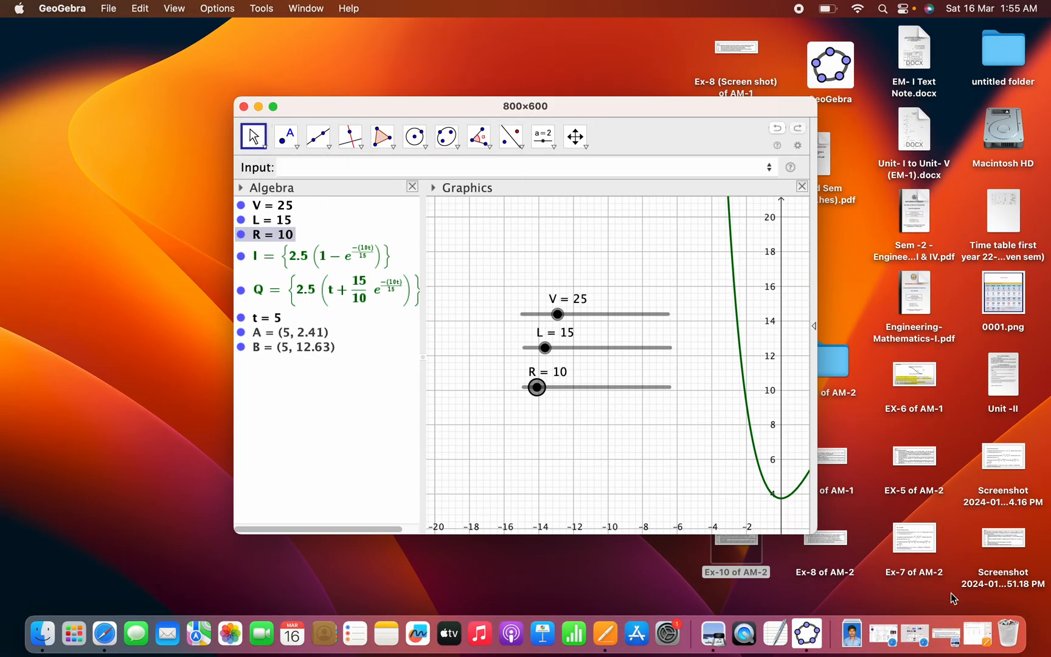
{"action": "left_click", "coordinate": [976, 633]}
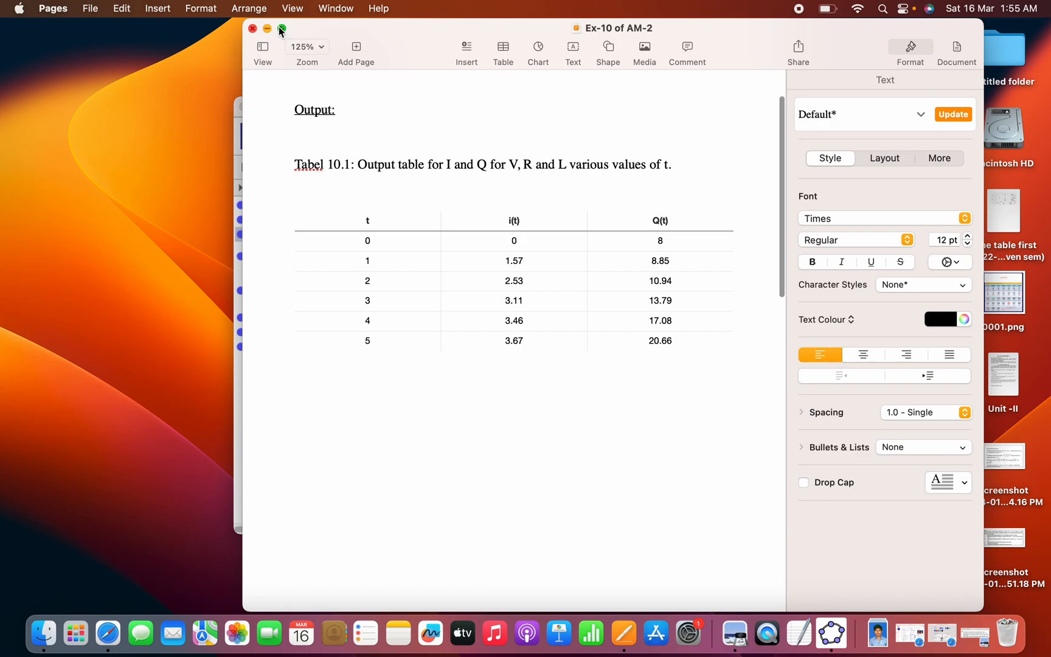
{"action": "left_click", "coordinate": [280, 28]}
{"action": "scroll", "coordinate": [296, 302], "scroll_direction": "down", "scroll_amount": 8}
{"action": "scroll", "coordinate": [297, 302], "scroll_direction": "down", "scroll_amount": 7}
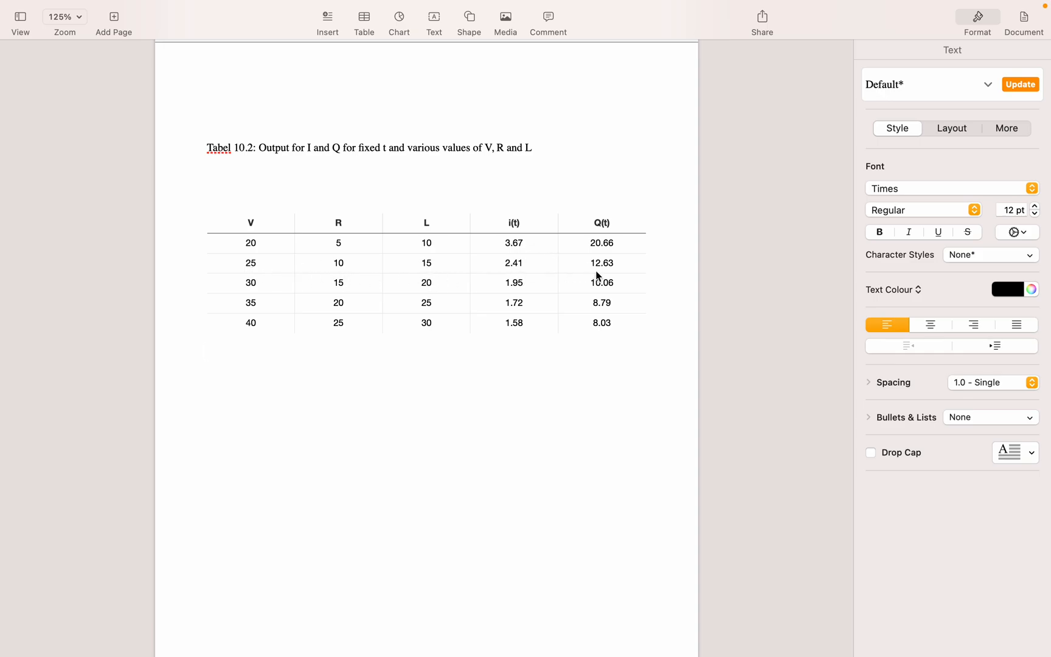
{"action": "mouse_move", "coordinate": [112, 5]}
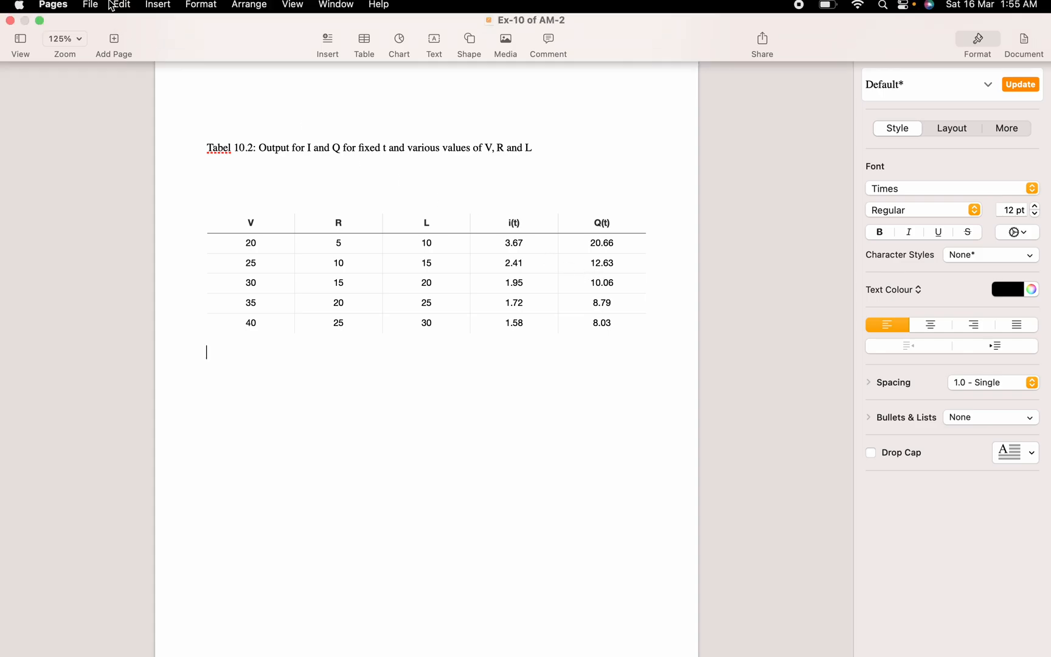
{"action": "left_click", "coordinate": [40, 29]}
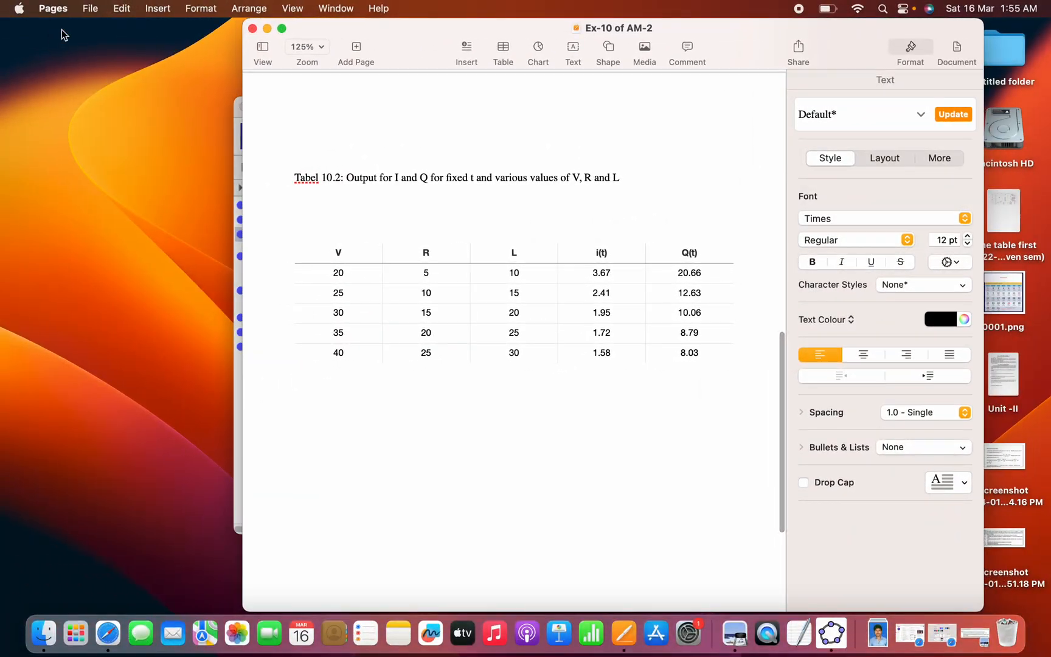
Switch back to the full-screen GeoGebra worksheet and set the definition of slider V to 30 in its object properties
{"action": "left_click", "coordinate": [267, 30]}
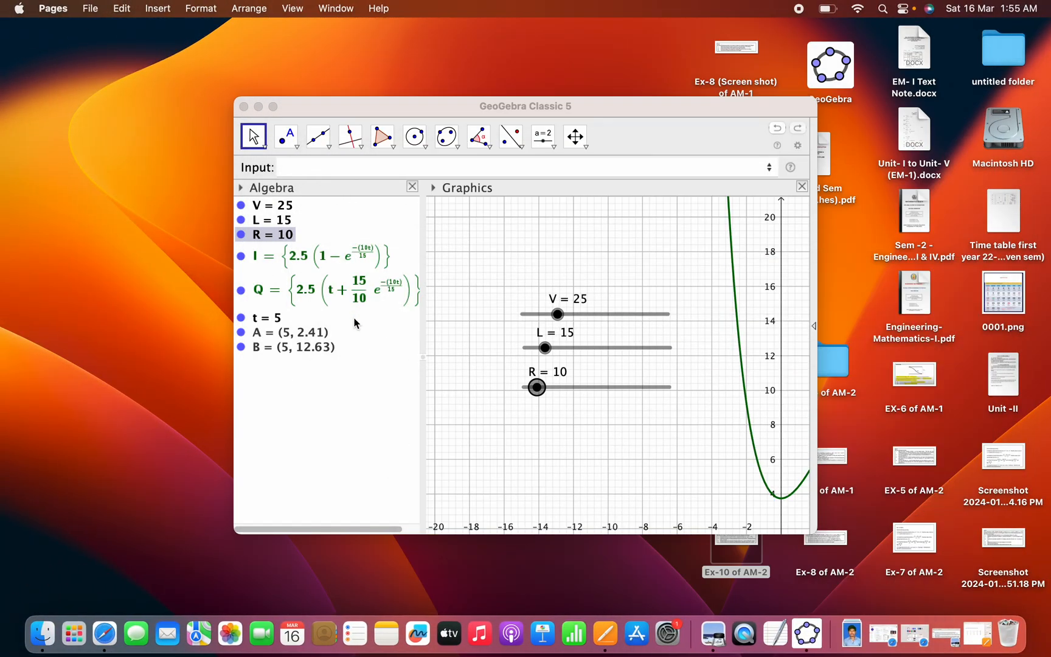
{"action": "left_click", "coordinate": [273, 107]}
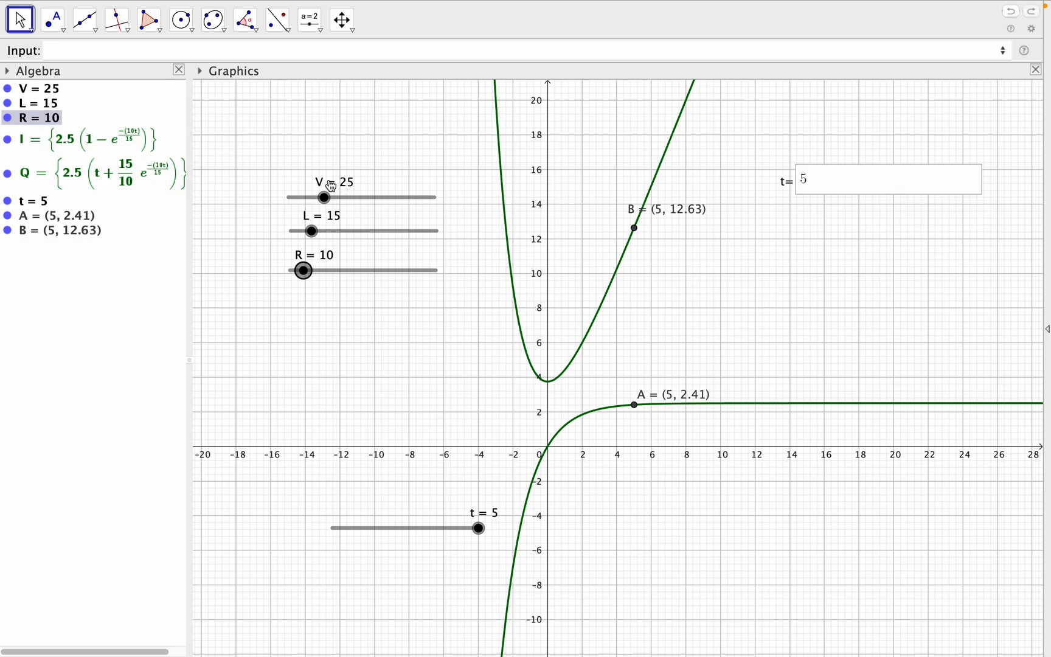
{"action": "right_click", "coordinate": [344, 198]}
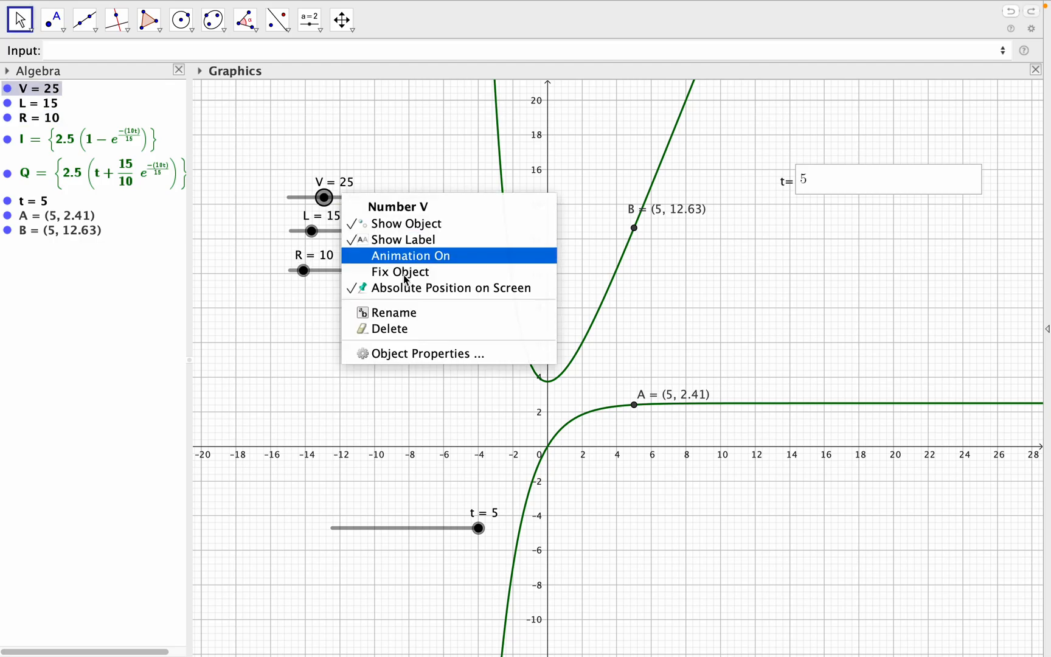
{"action": "left_click", "coordinate": [411, 358]}
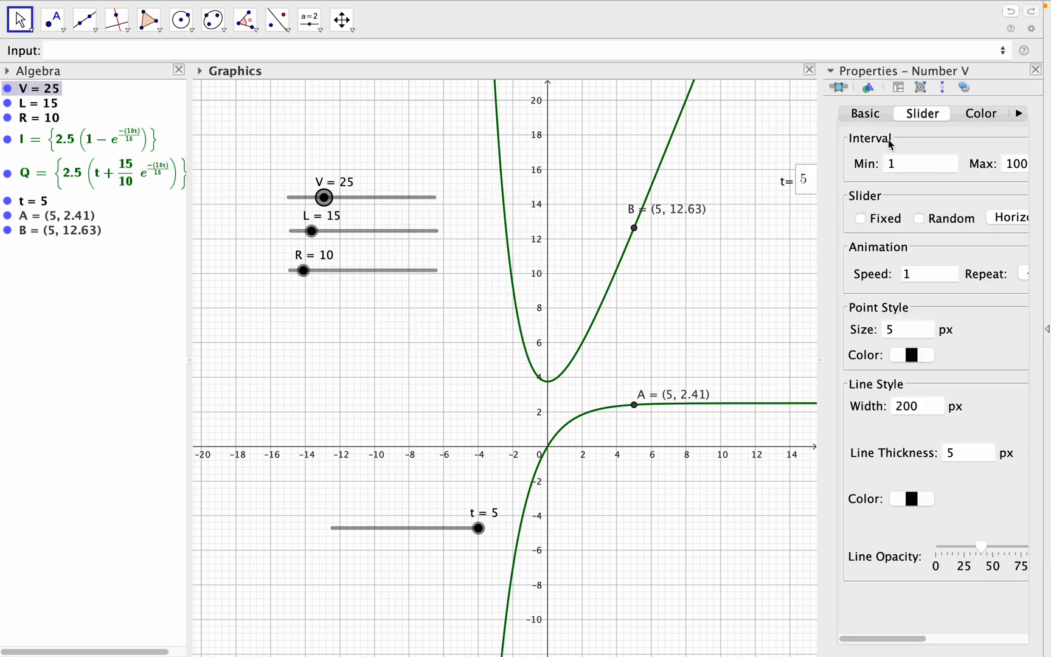
{"action": "left_click", "coordinate": [865, 114]}
{"action": "double_click", "coordinate": [921, 166]}
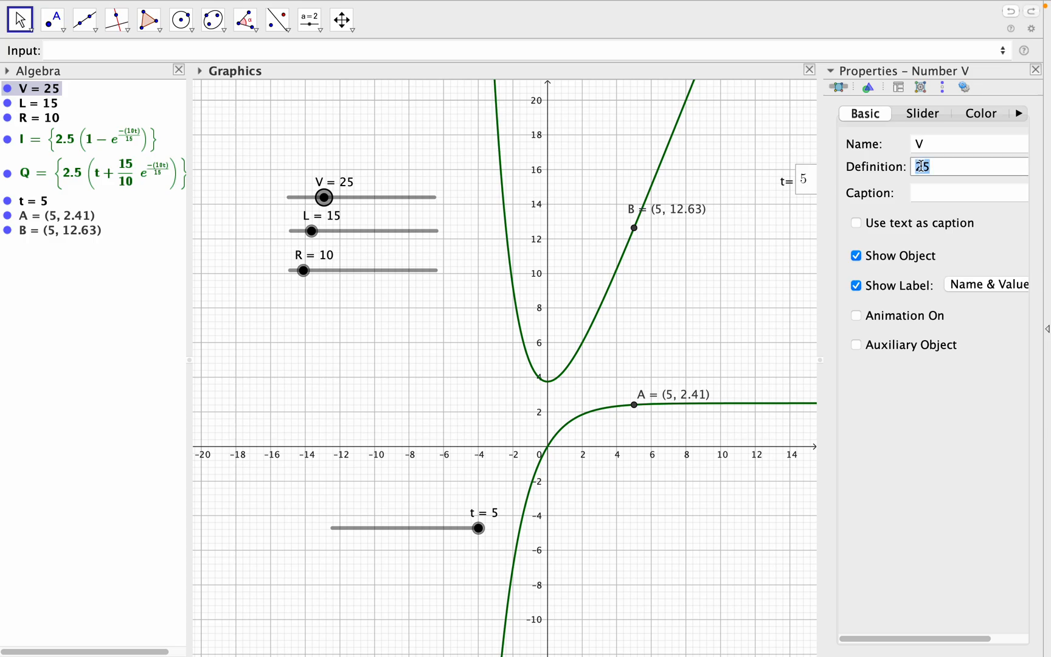
{"action": "type", "text": "30"}
{"action": "left_click", "coordinate": [1035, 70]}
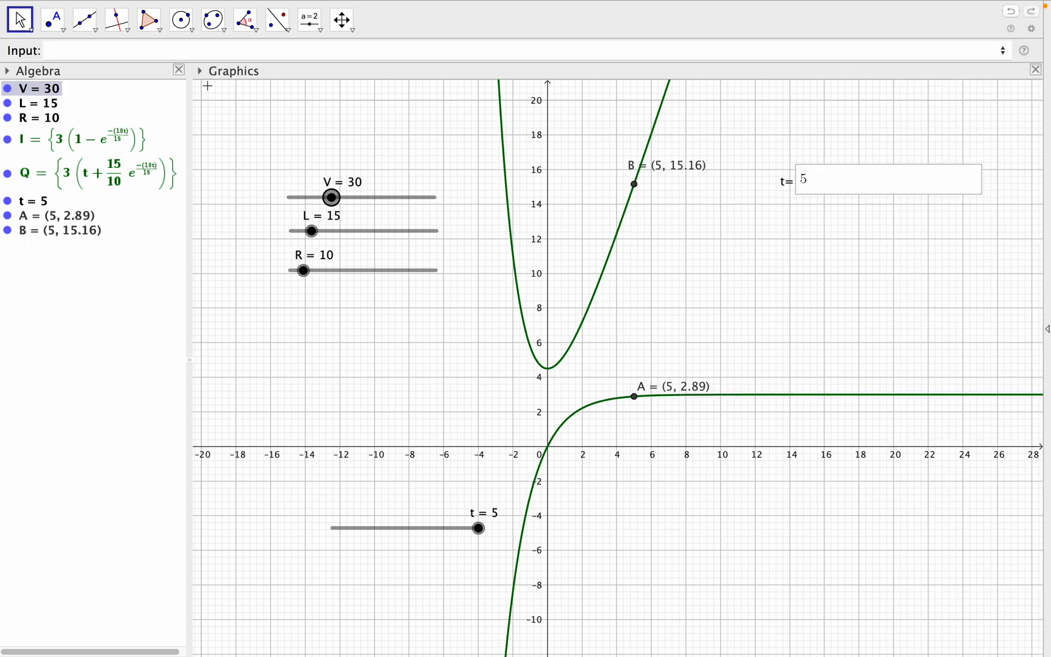
Set the definition of slider L to 20 in its object properties and close the properties
{"action": "right_click", "coordinate": [47, 104]}
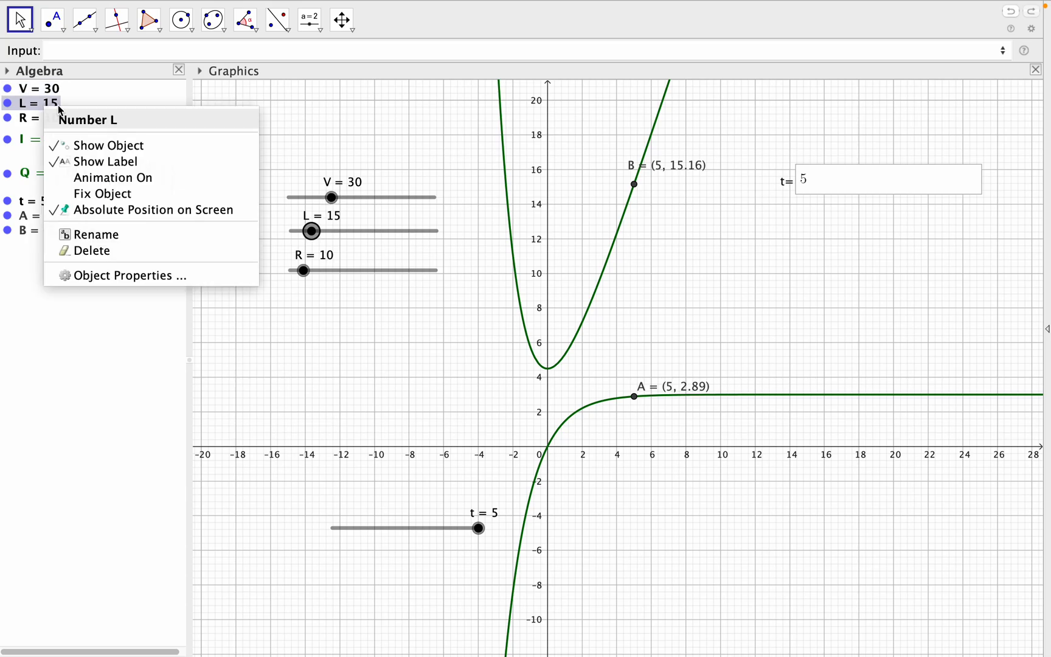
{"action": "left_click", "coordinate": [128, 275]}
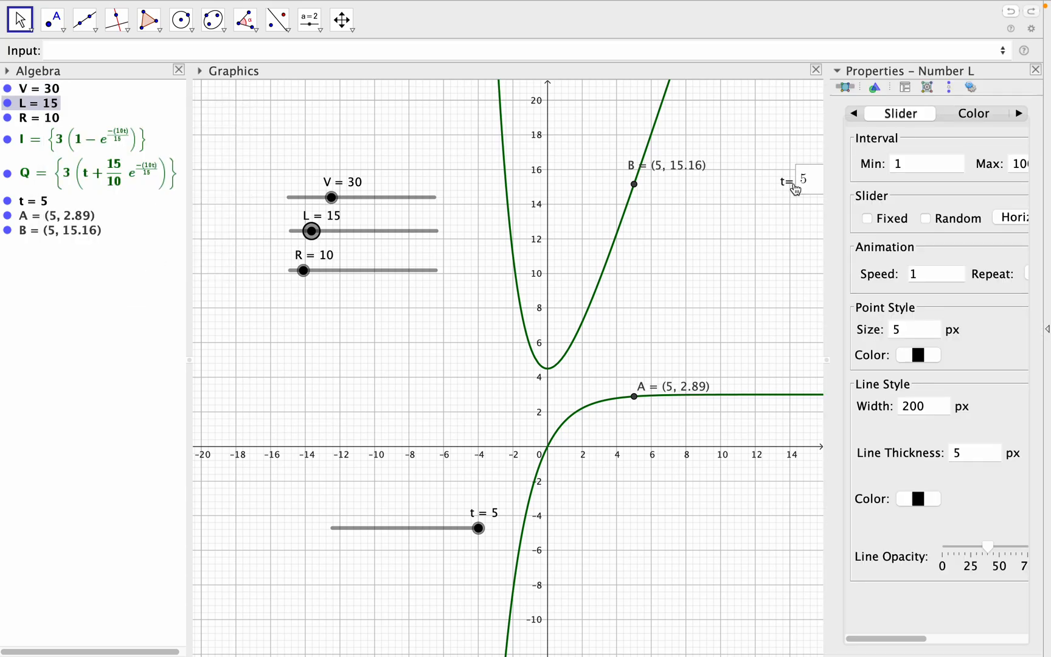
{"action": "left_click", "coordinate": [853, 113]}
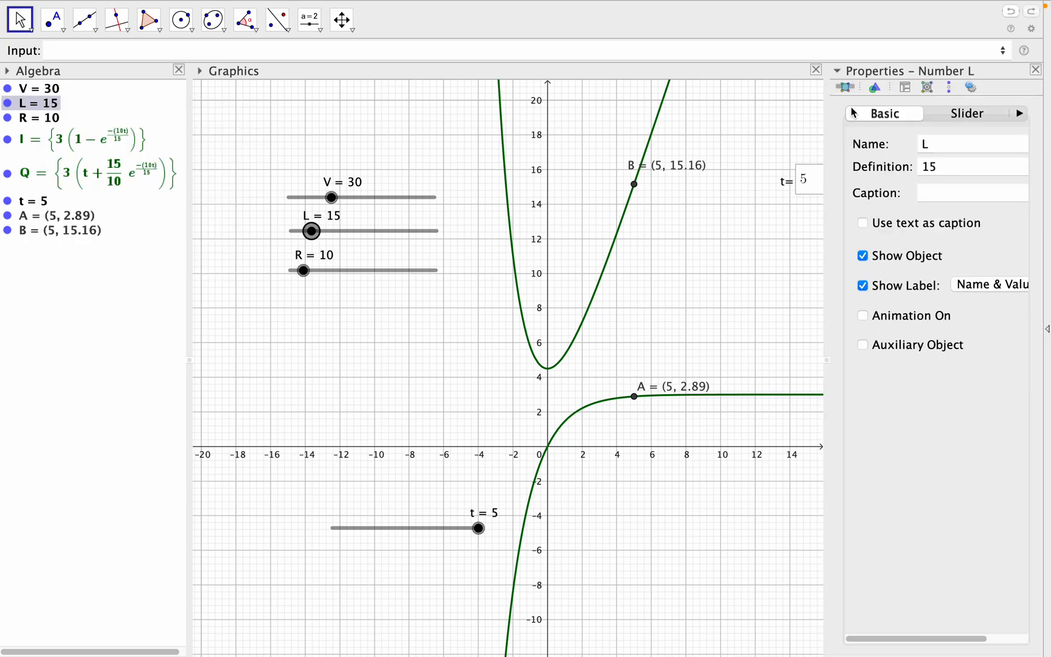
{"action": "double_click", "coordinate": [927, 168]}
{"action": "type", "text": "20"}
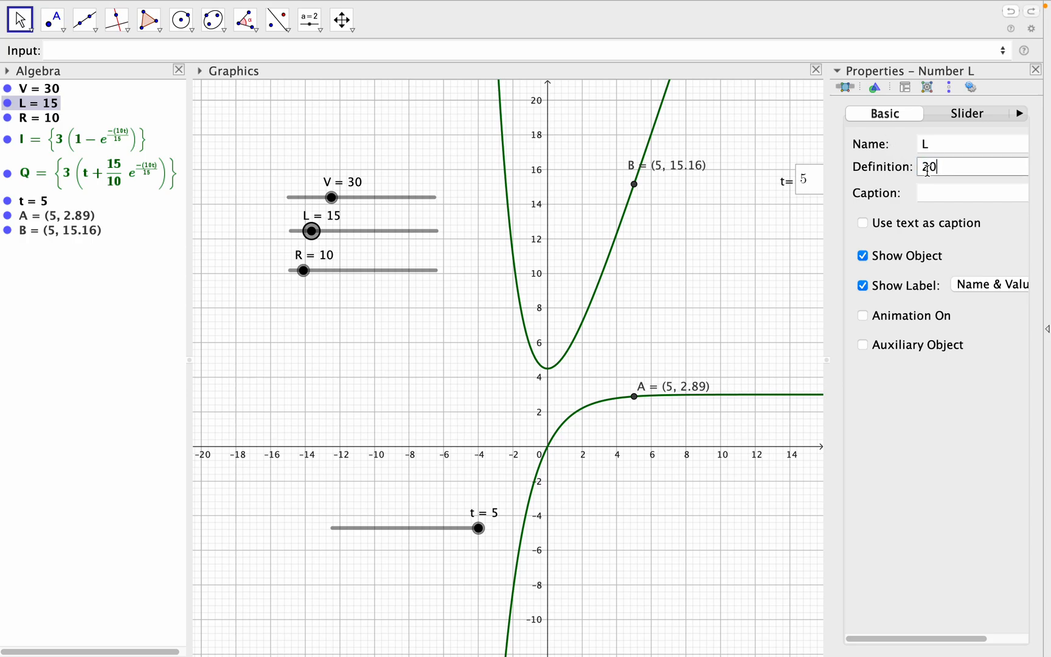
{"action": "left_click", "coordinate": [1036, 71]}
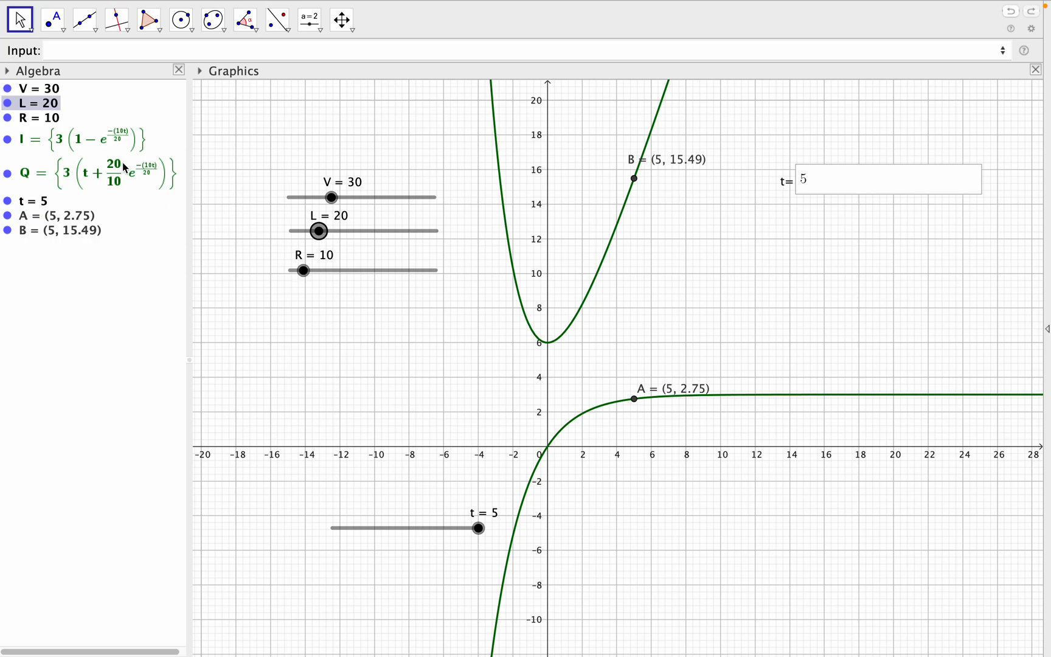
Set the definition of slider R to 15 in its object properties and close the properties
{"action": "left_click", "coordinate": [56, 119]}
{"action": "right_click", "coordinate": [55, 119]}
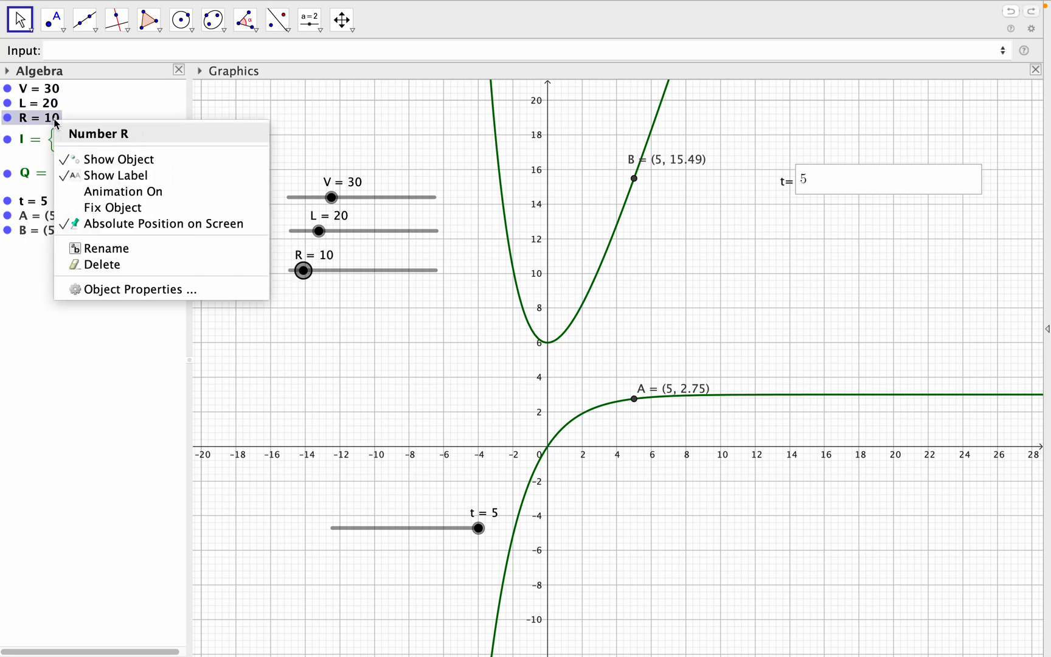
{"action": "left_click", "coordinate": [131, 289]}
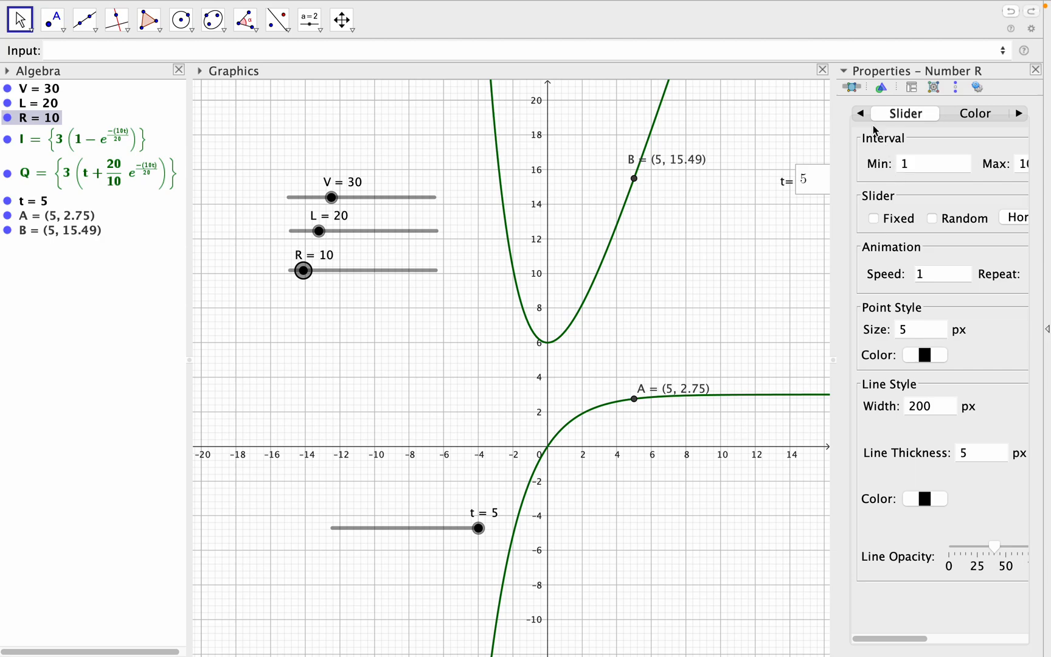
{"action": "left_click", "coordinate": [861, 112]}
{"action": "left_click", "coordinate": [948, 166]}
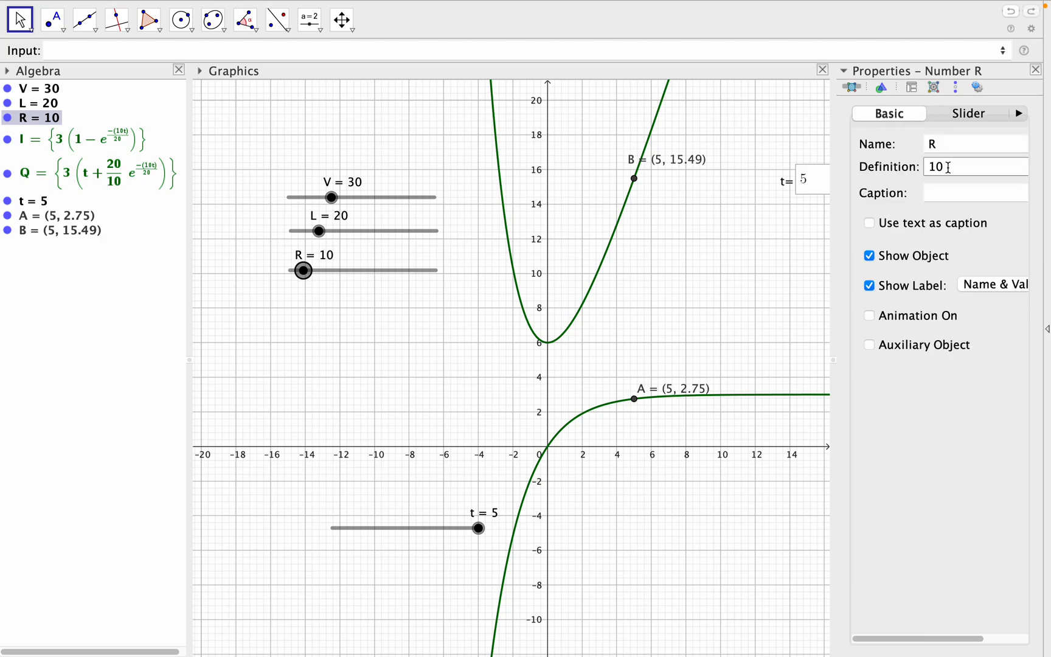
{"action": "left_click", "coordinate": [1036, 71]}
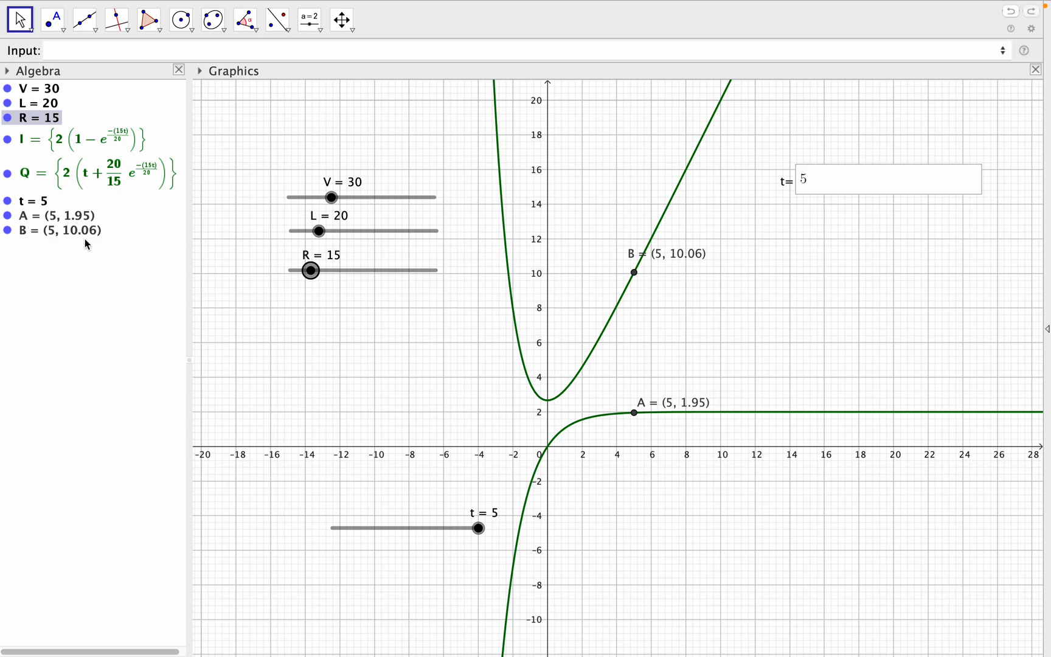
Switch to the Pages document Ex-10 of AM-2 and compare the V = 30 row of Table 10.2 with the computed I and Q
{"action": "mouse_move", "coordinate": [26, 5]}
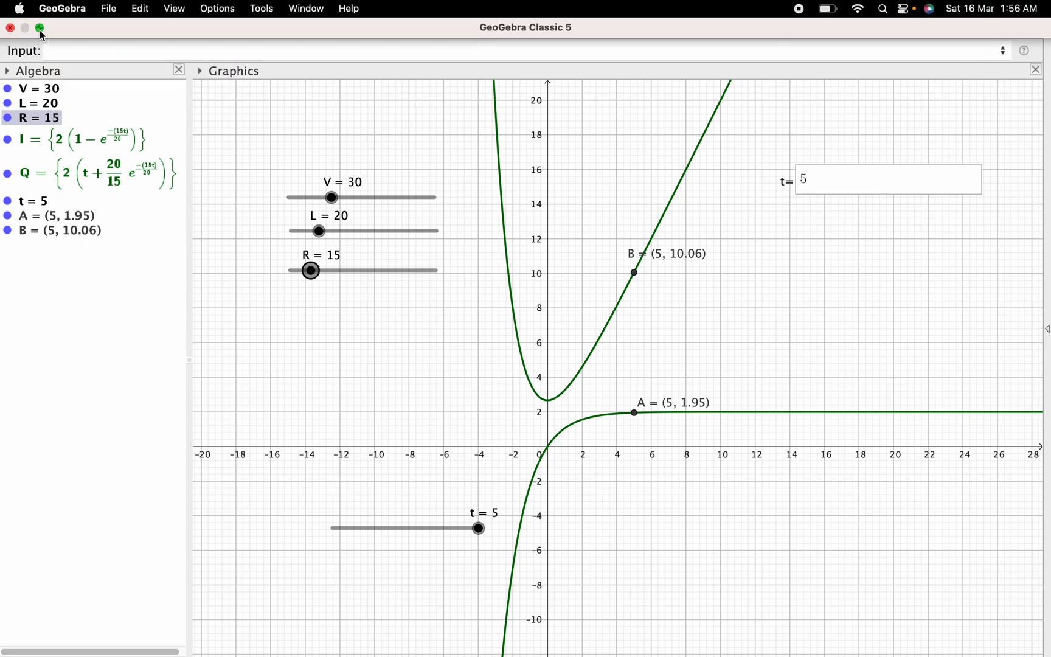
{"action": "left_click", "coordinate": [41, 29]}
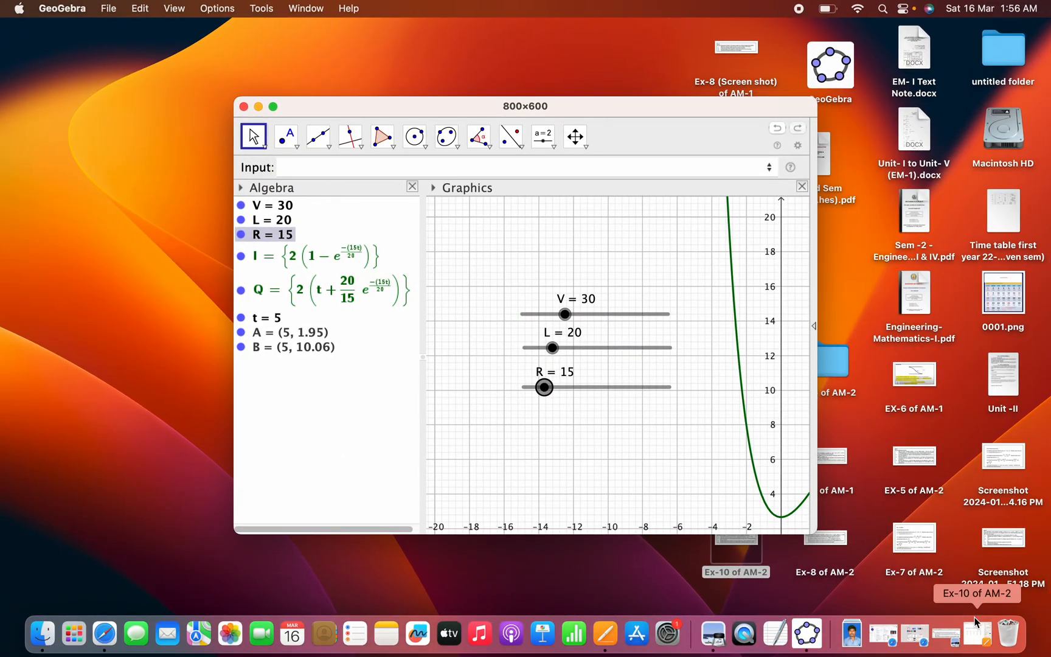
{"action": "left_click", "coordinate": [982, 636]}
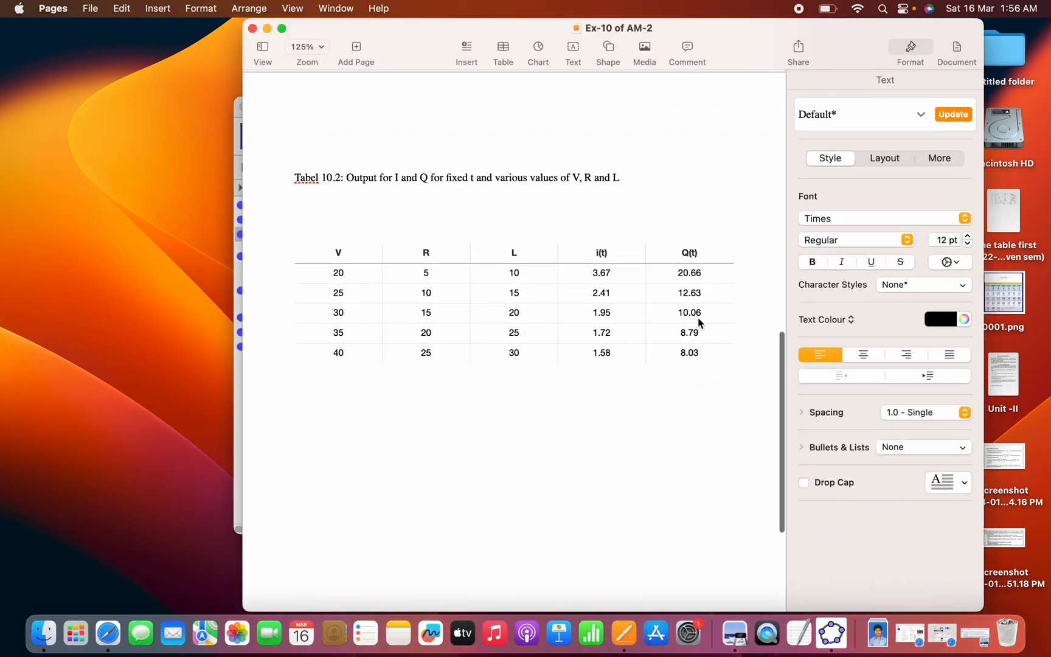
{"action": "left_click", "coordinate": [284, 29]}
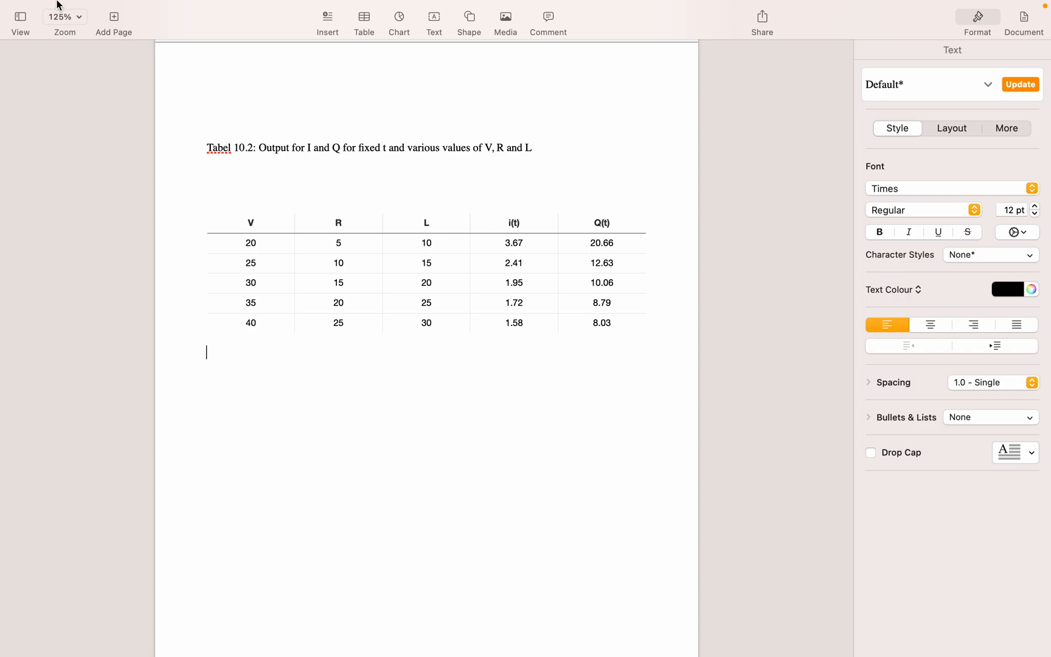
{"action": "mouse_move", "coordinate": [28, 1]}
{"action": "mouse_move", "coordinate": [43, 32]}
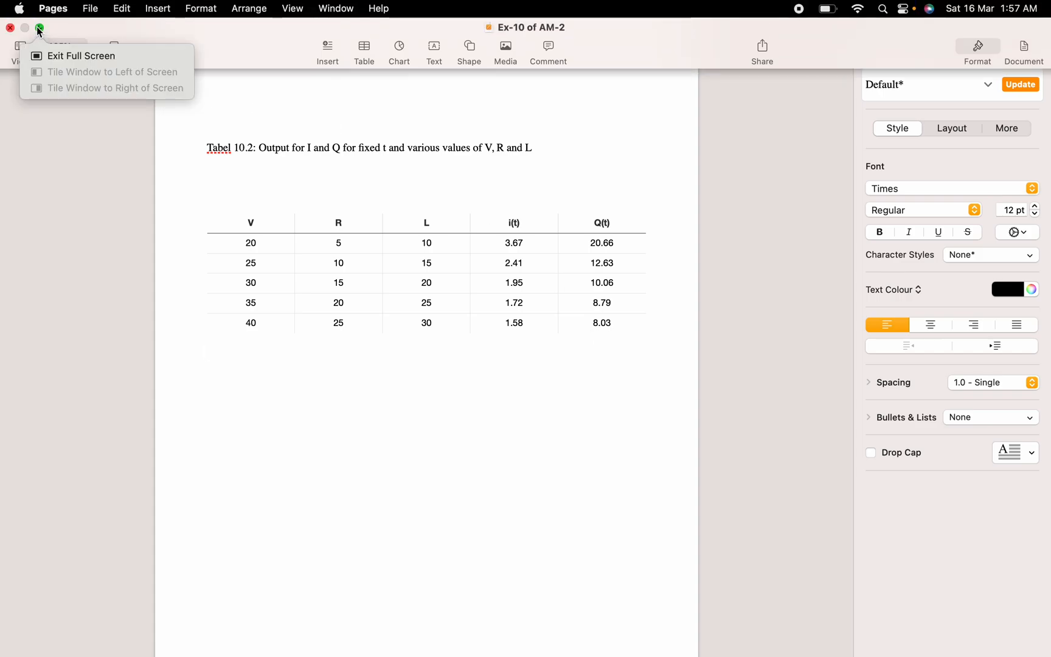
{"action": "left_click", "coordinate": [40, 29]}
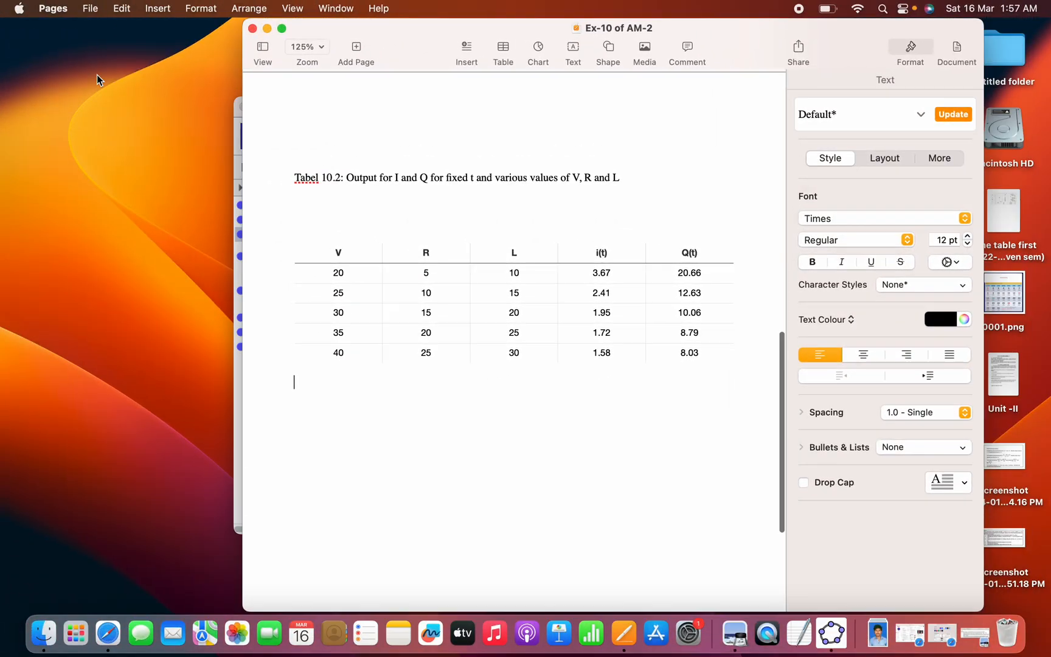
Minimize the Pages document and view the GeoGebra worksheet in full screen again
{"action": "left_click", "coordinate": [267, 28]}
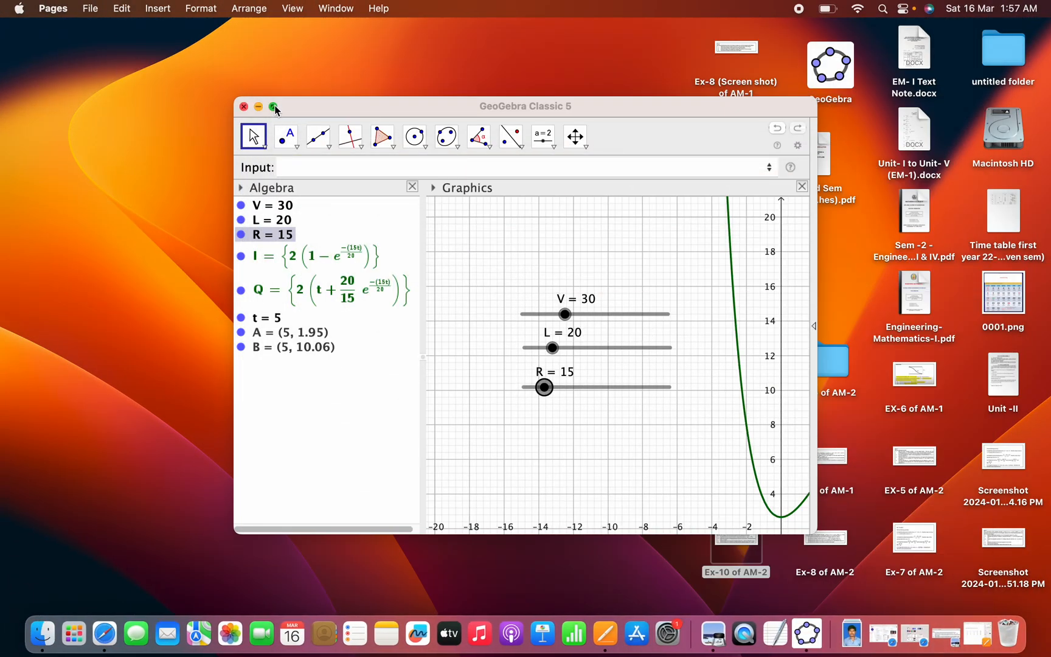
{"action": "left_click", "coordinate": [275, 109]}
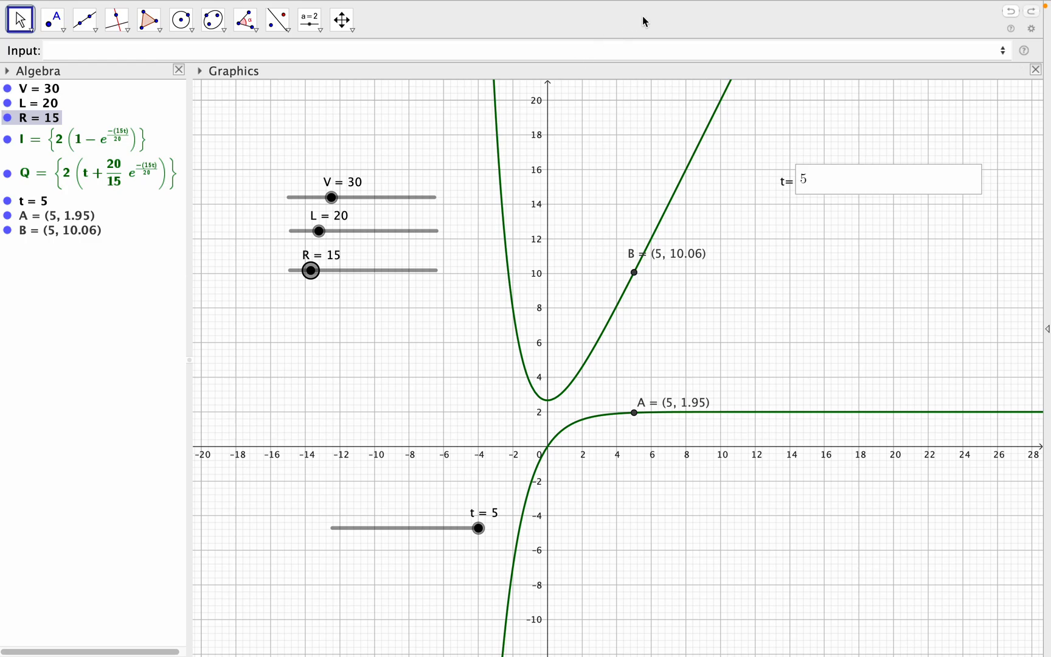
{"action": "mouse_move", "coordinate": [683, 5]}
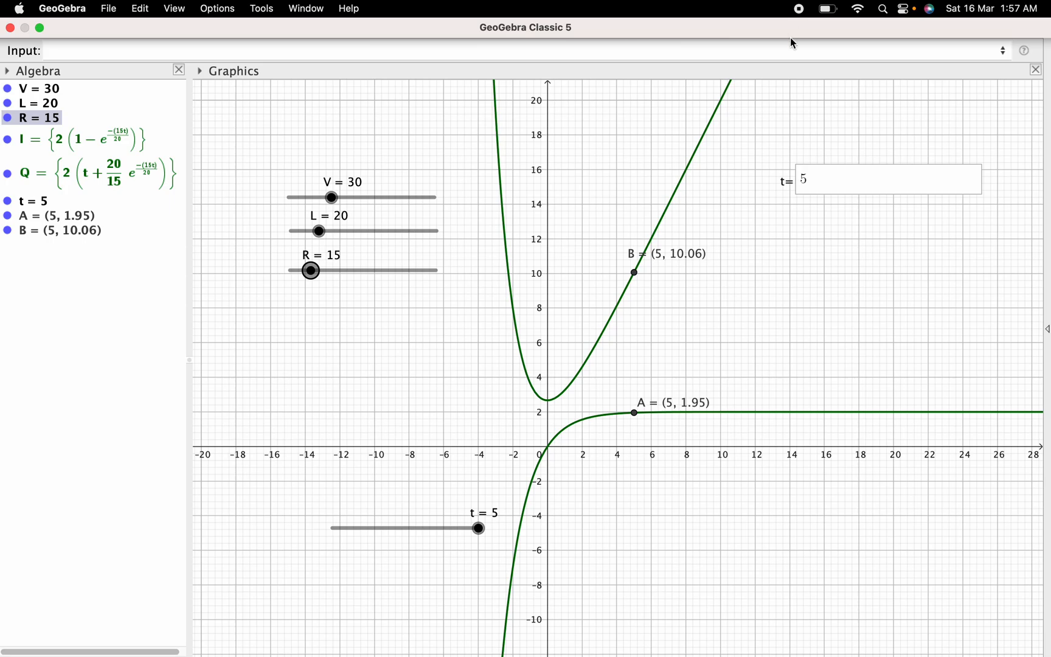